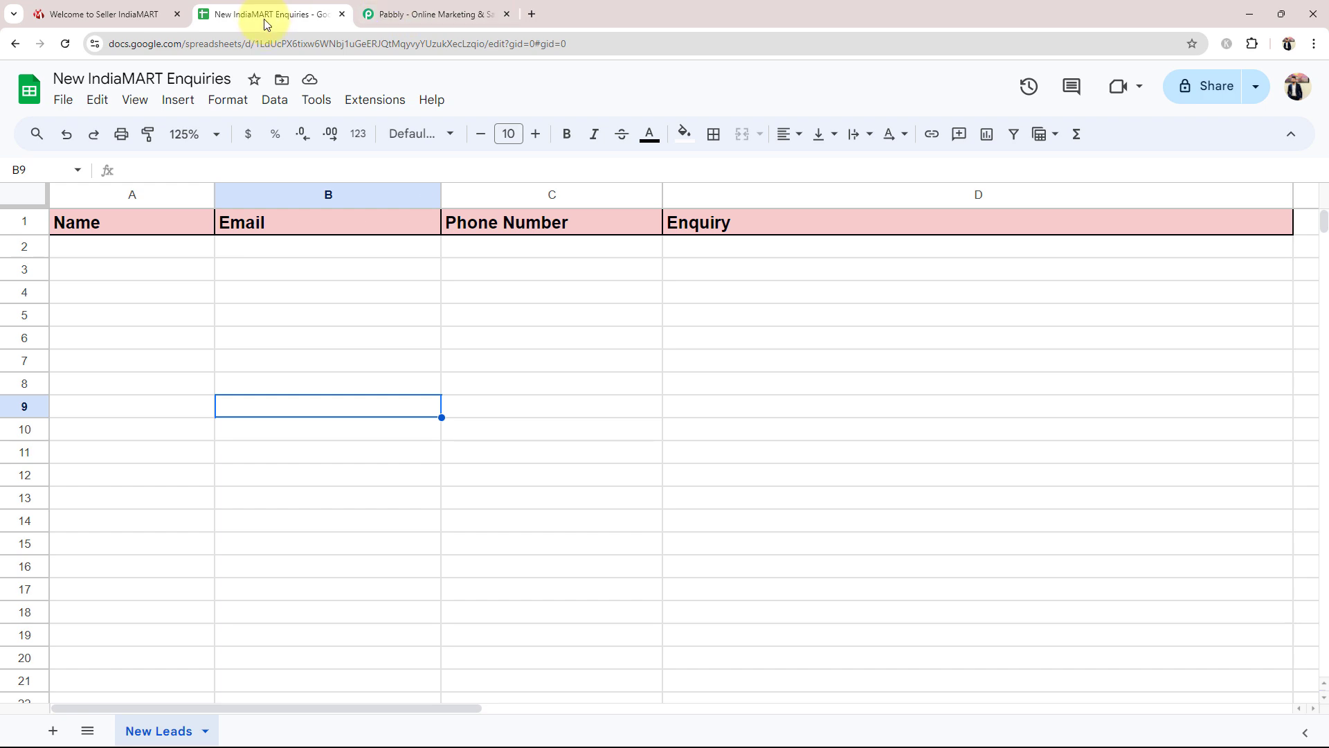
# - Sign in to Pabbly and open the Pabbly Connect dashboard from the list of all Pabbly apps
pyautogui.click(129, 13)
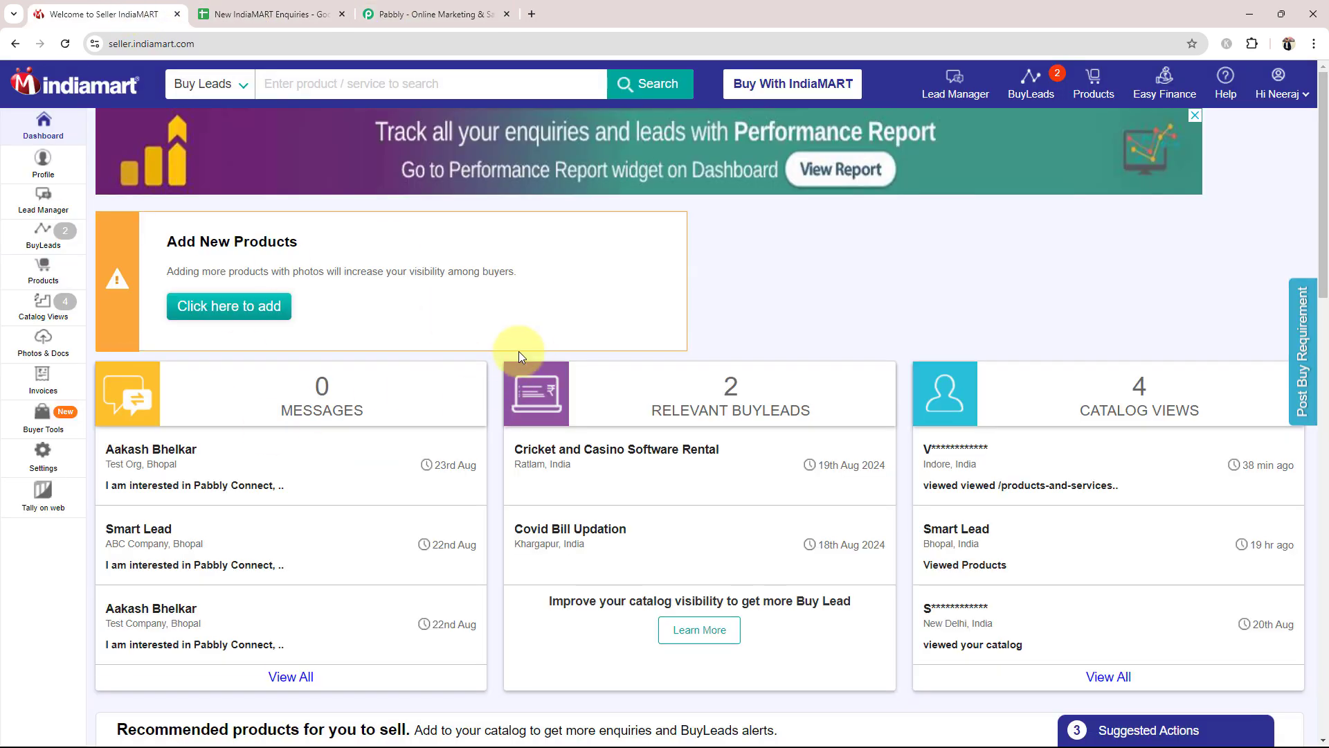
pyautogui.click(424, 14)
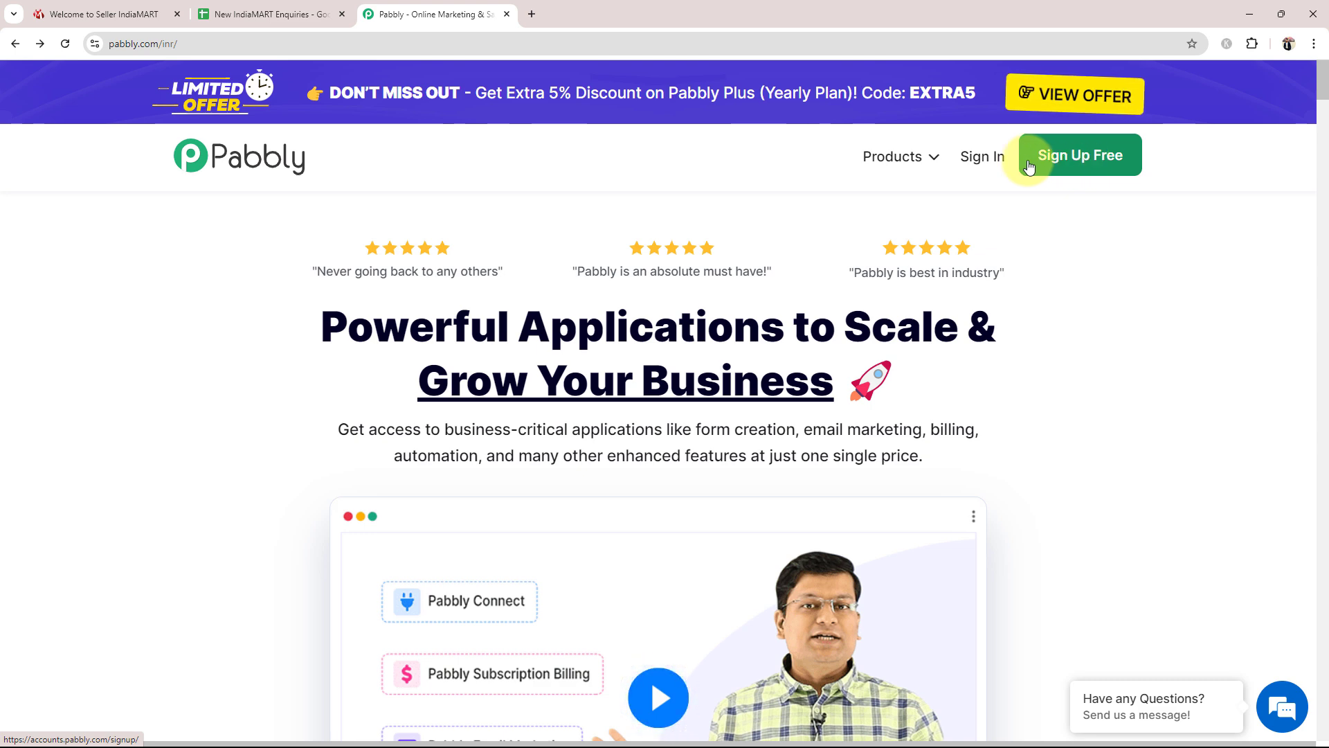
pyautogui.click(952, 169)
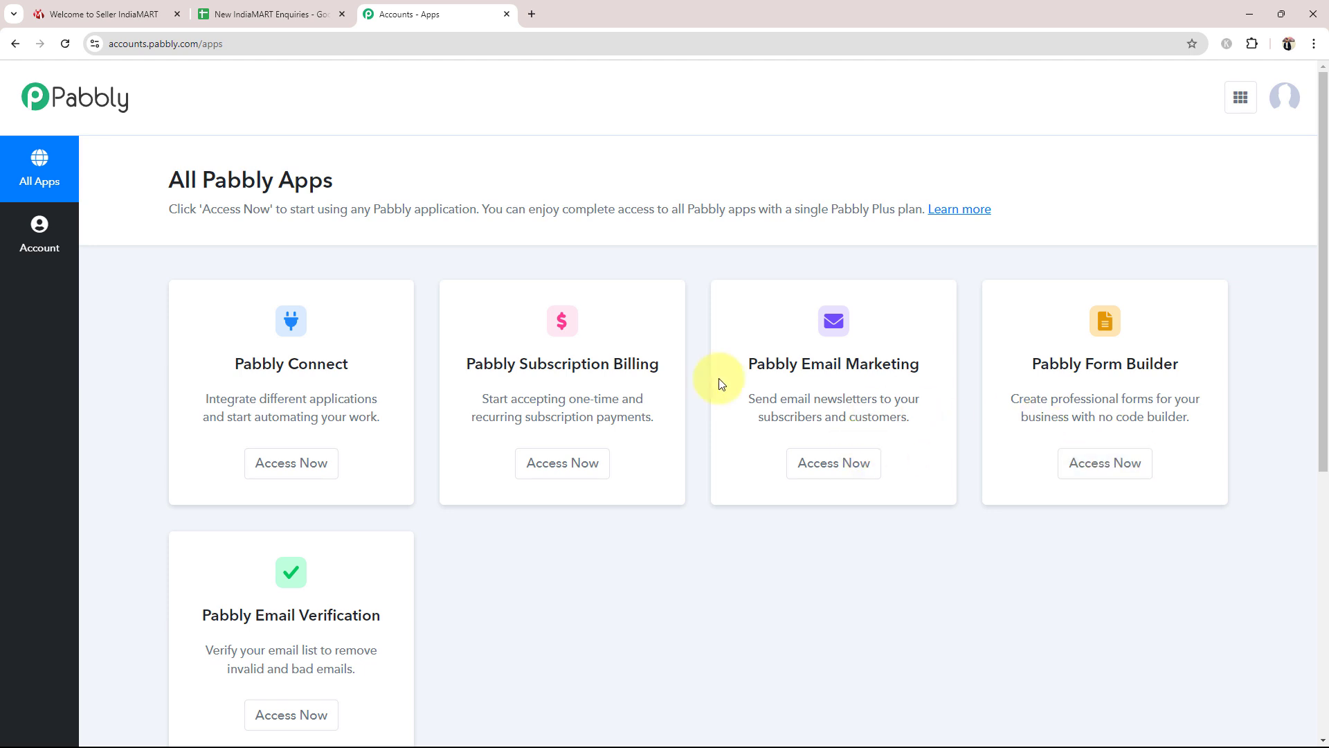
pyautogui.moveTo(231, 356); pyautogui.dragTo(374, 399)
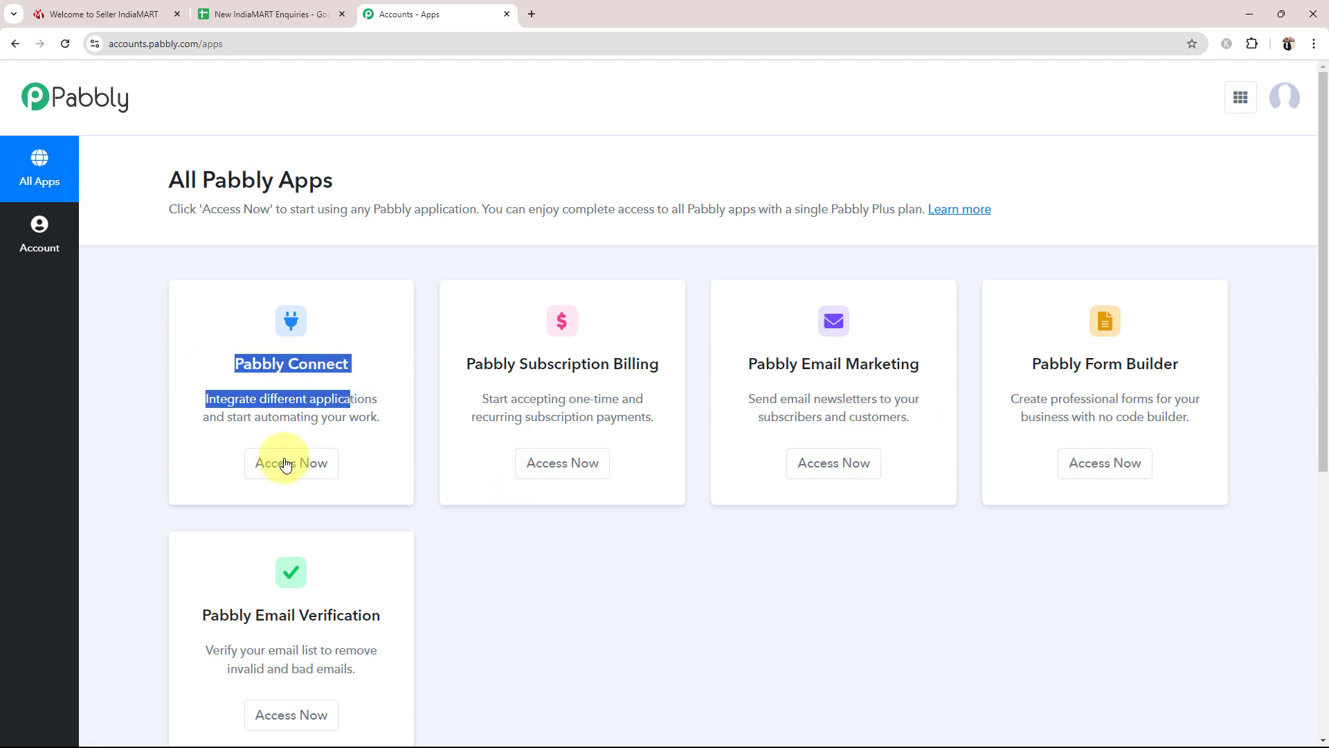
pyautogui.click(292, 462)
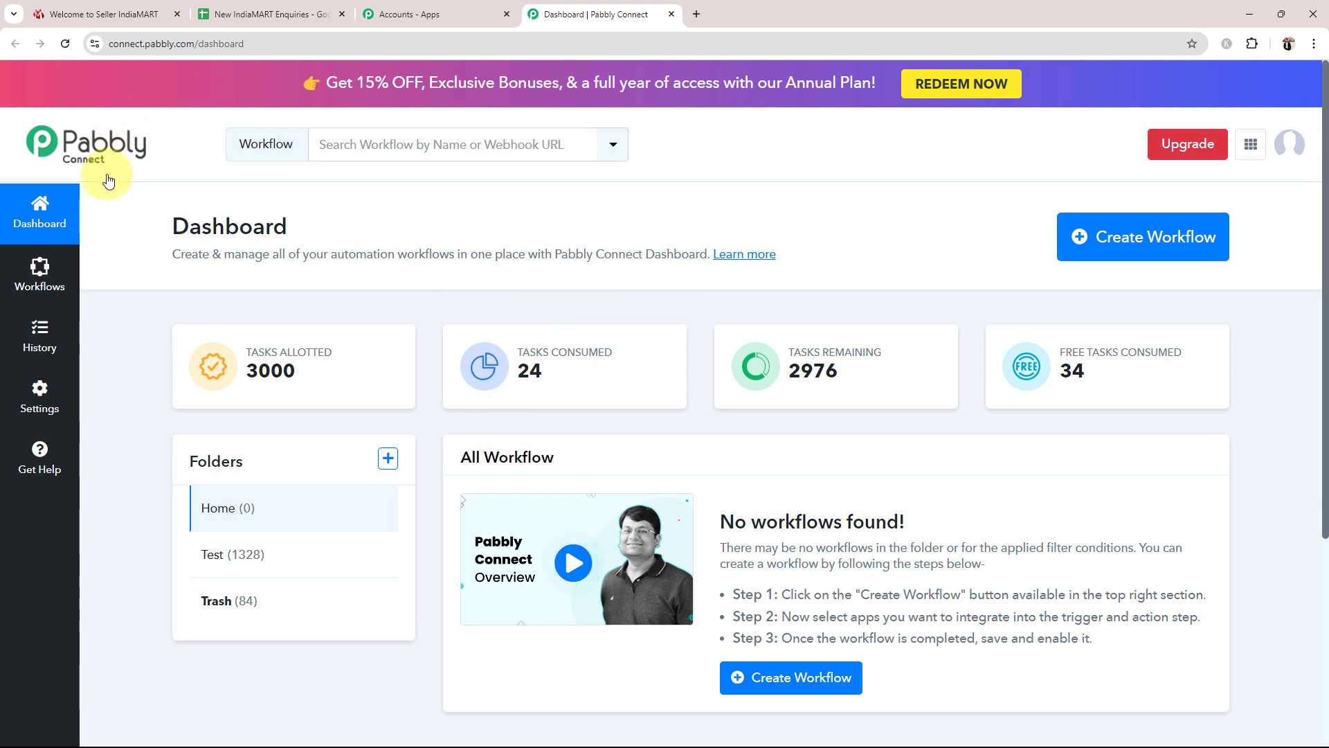
pyautogui.moveTo(135, 225); pyautogui.dragTo(341, 229)
pyautogui.click(341, 229)
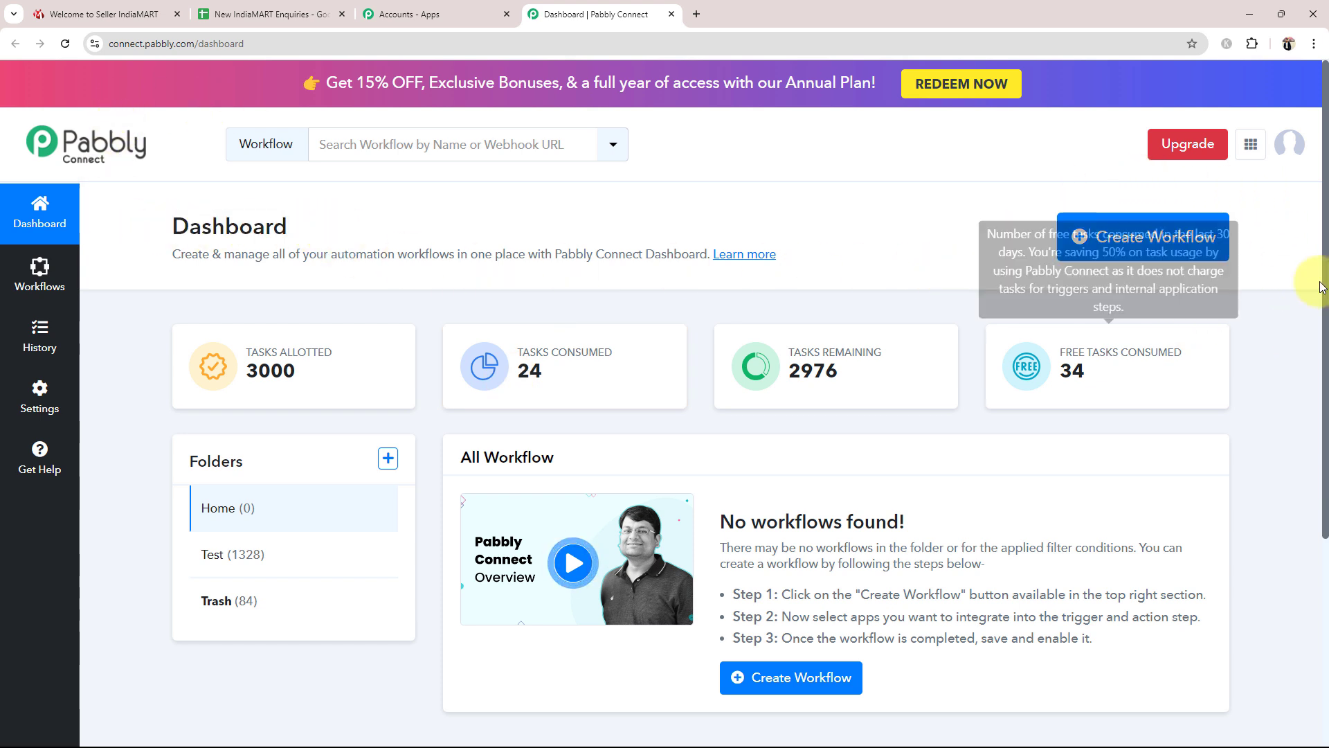
# - Create a workflow named "Add IndiaMART Leads to Google Sheets Automatically" in the Home folder
pyautogui.click(1150, 249)
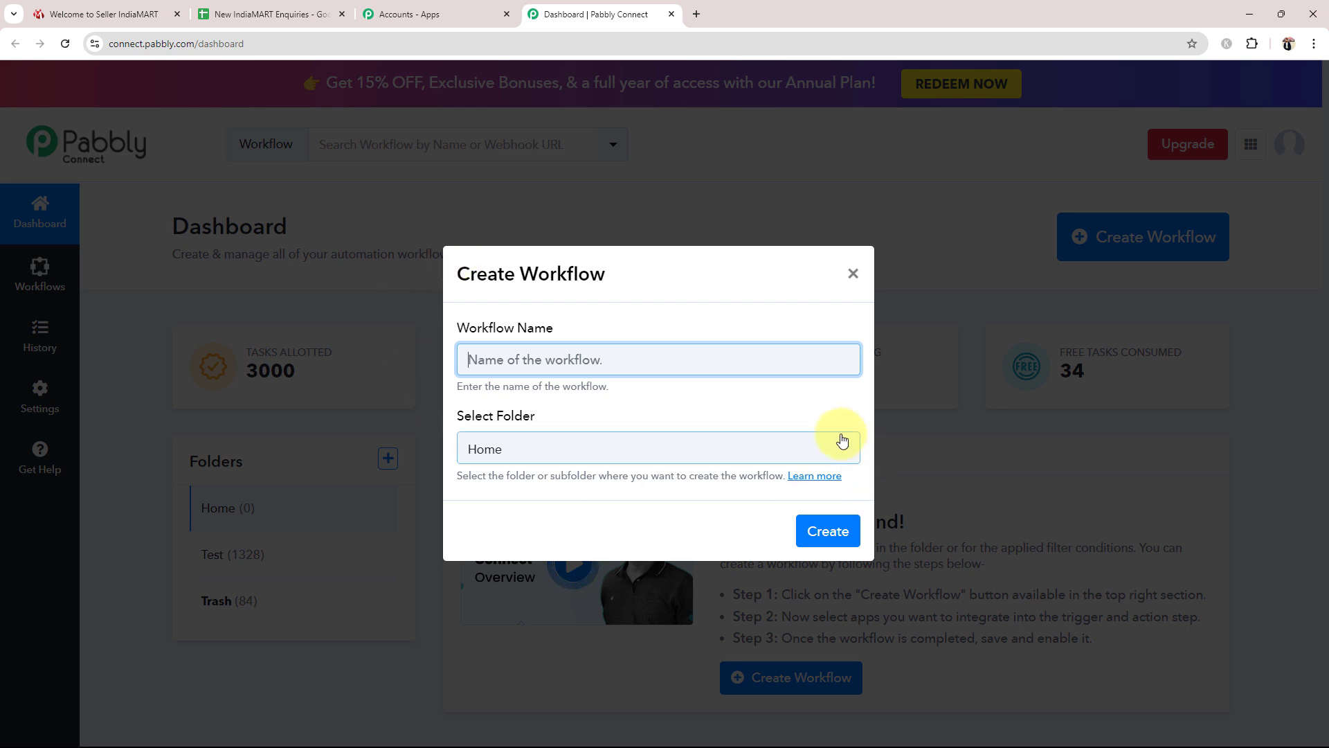
pyautogui.write('Add IndiaMART Leads to Google Sheets Automatically')
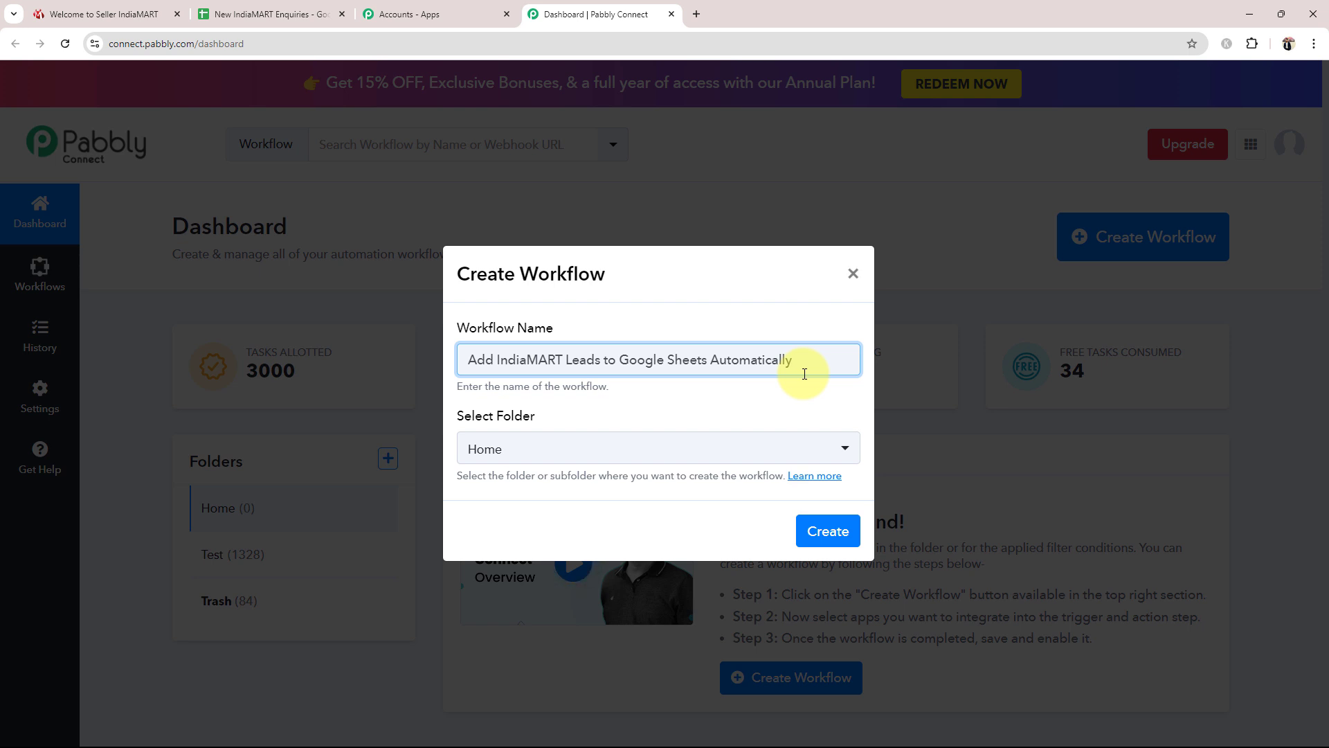
pyautogui.click(558, 451)
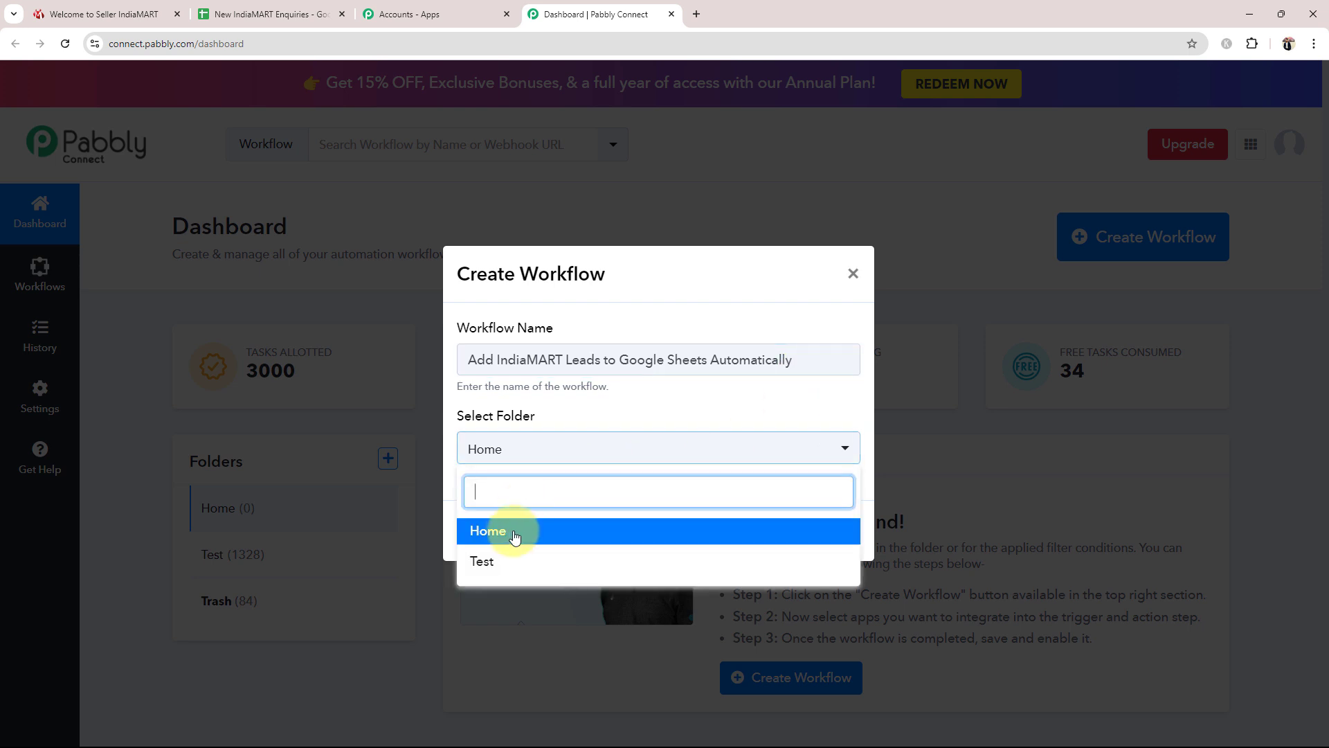
pyautogui.click(511, 538)
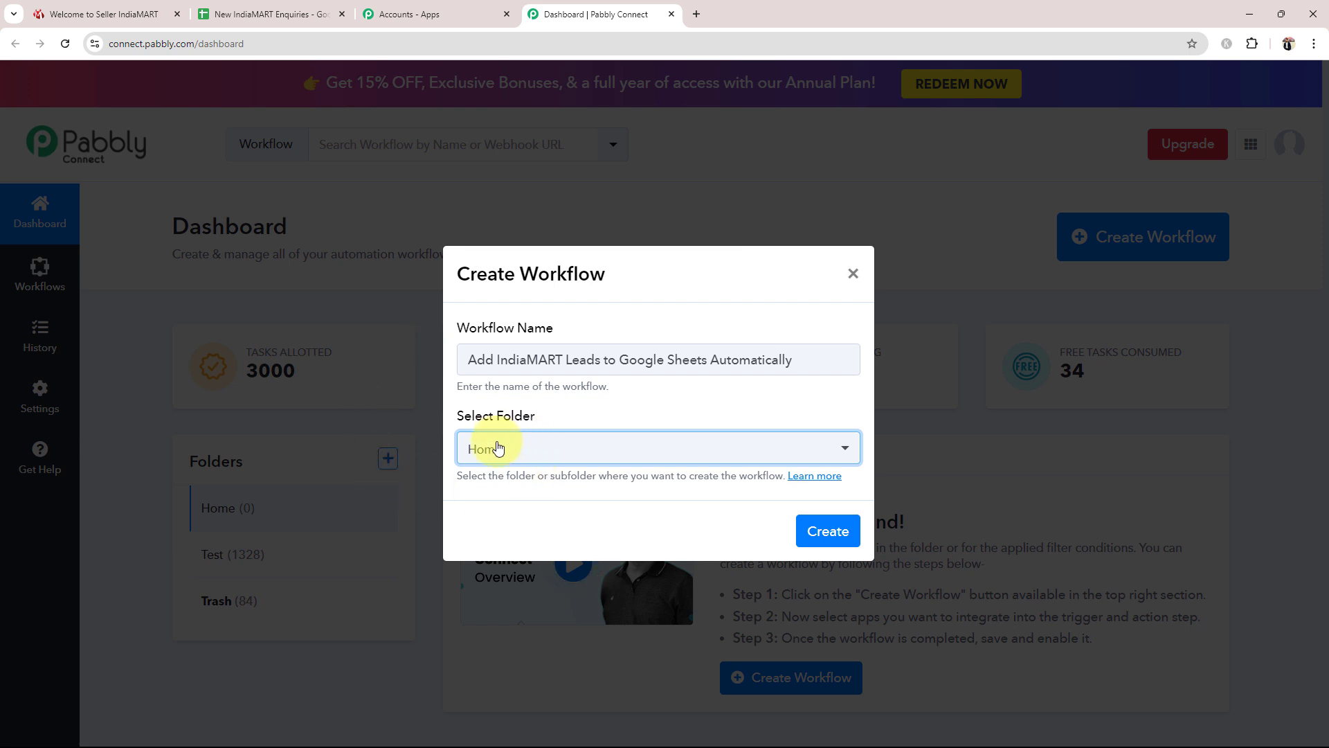
pyautogui.click(822, 532)
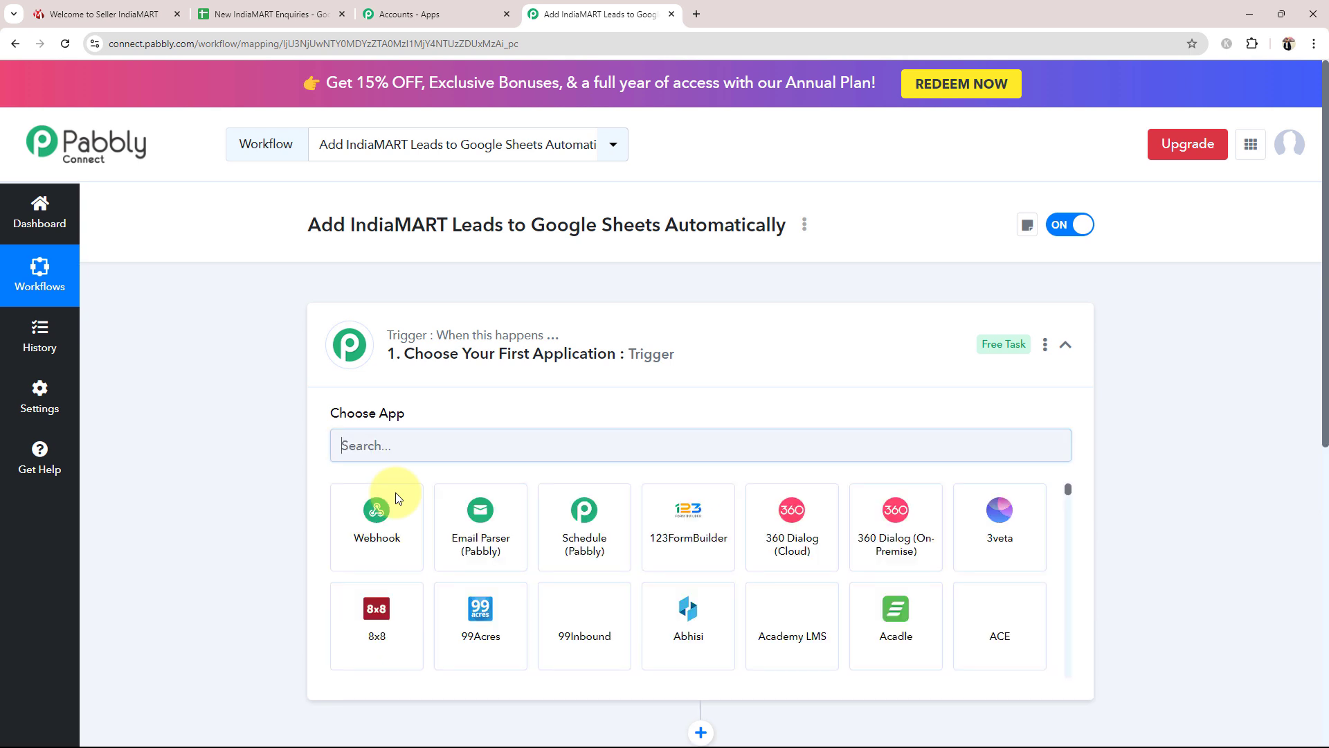
# - Review the IndiaMART seller dashboard and the New IndiaMART Enquiries spreadsheet, and return to the Pabbly Connect workflow
pyautogui.click(593, 339)
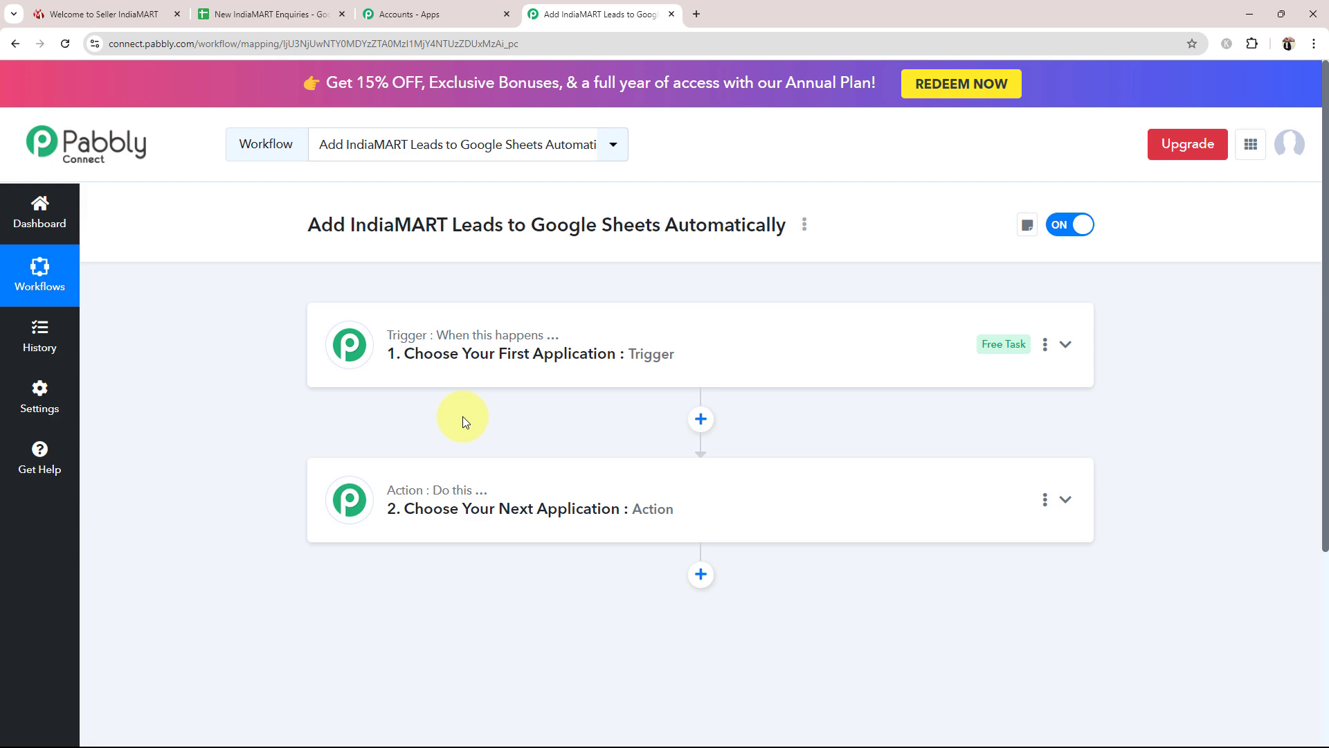
pyautogui.click(87, 5)
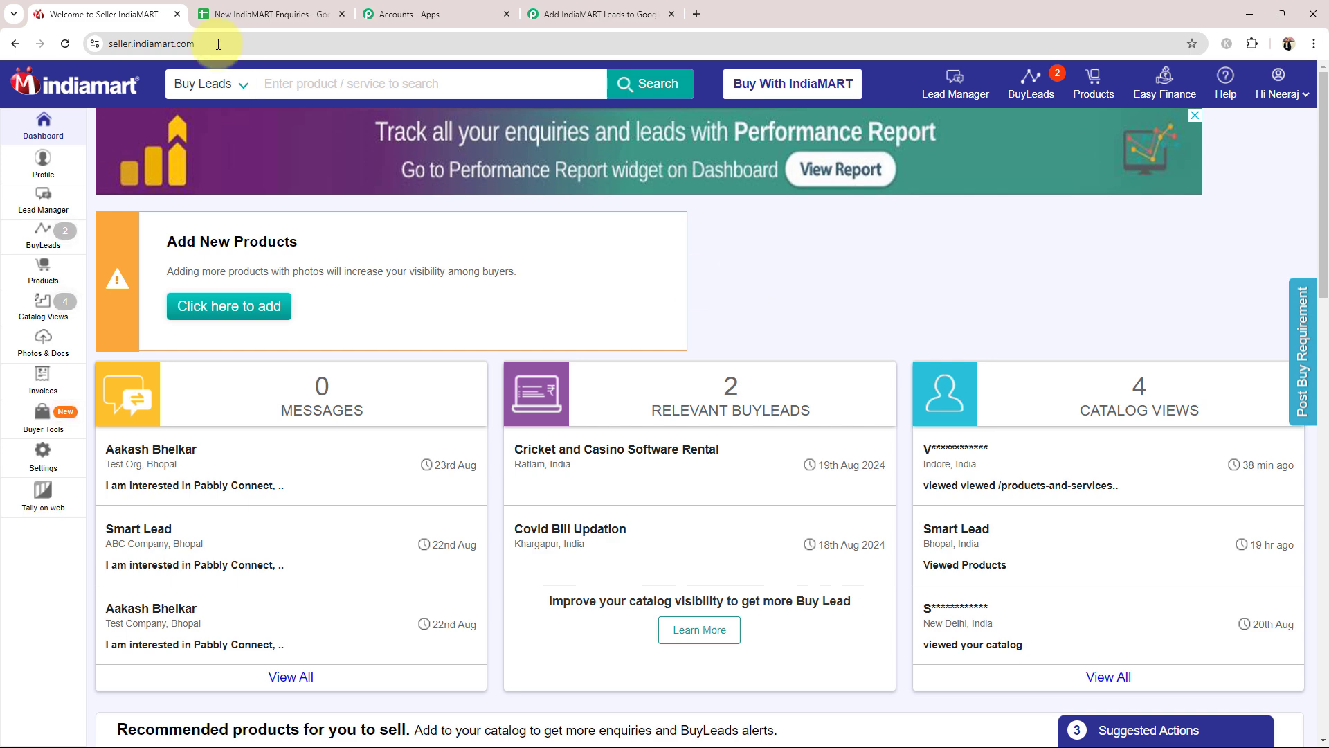
pyautogui.click(247, 14)
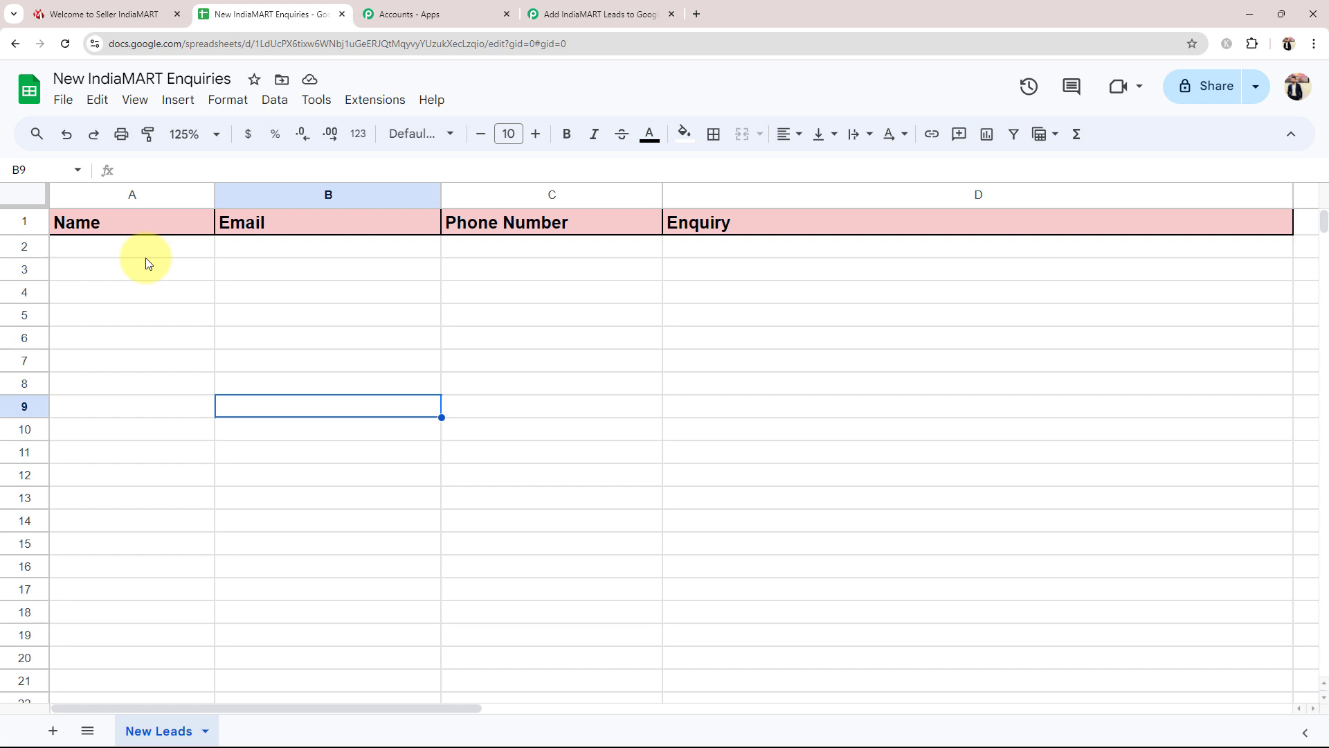
pyautogui.click(84, 15)
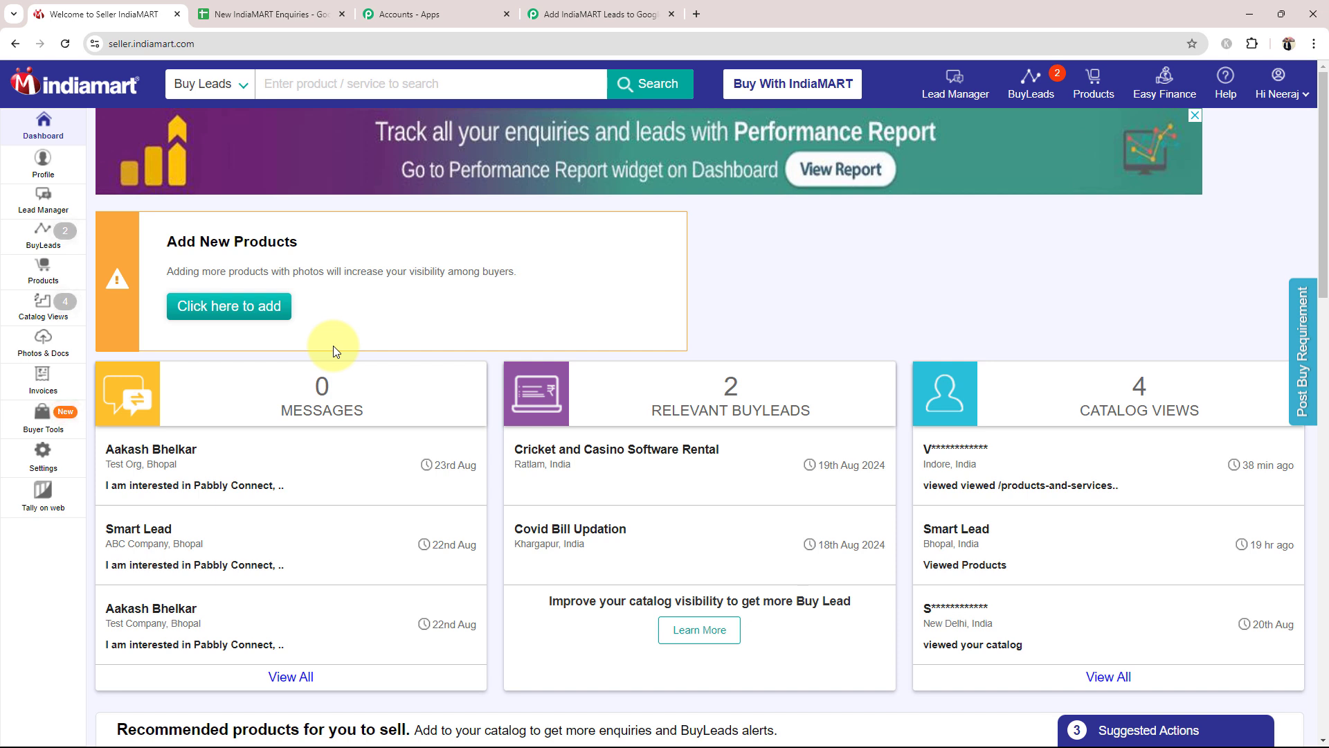
pyautogui.click(239, 5)
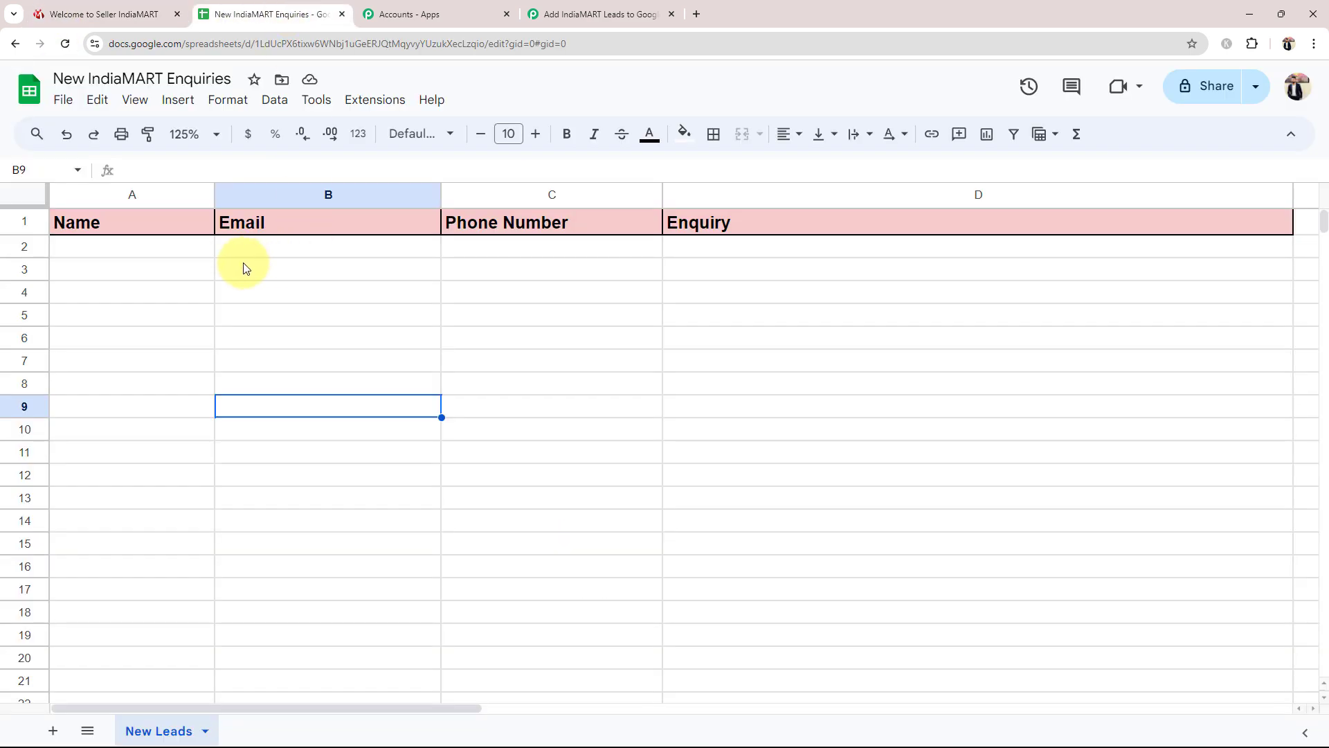
pyautogui.click(554, 18)
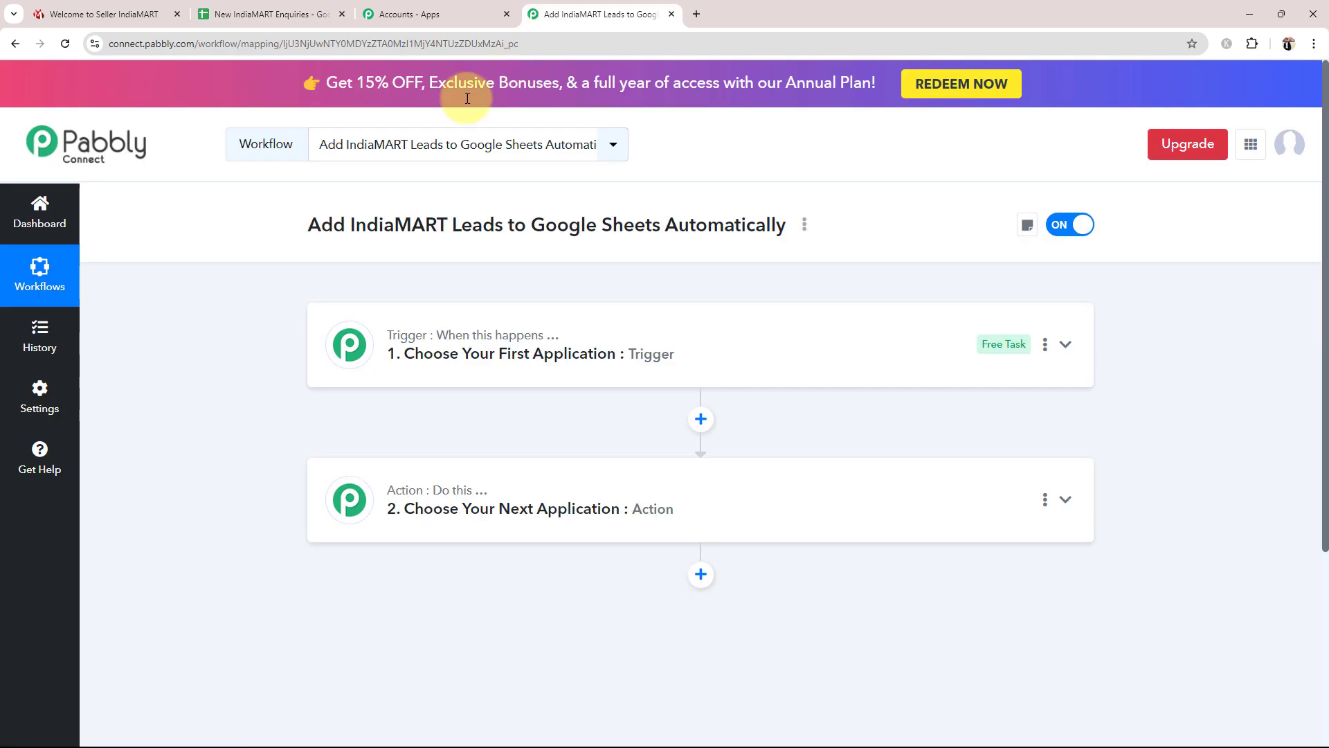
# - Set the workflow's trigger application to IndiaMART with New Leads as the trigger event
pyautogui.click(430, 358)
pyautogui.click(341, 452)
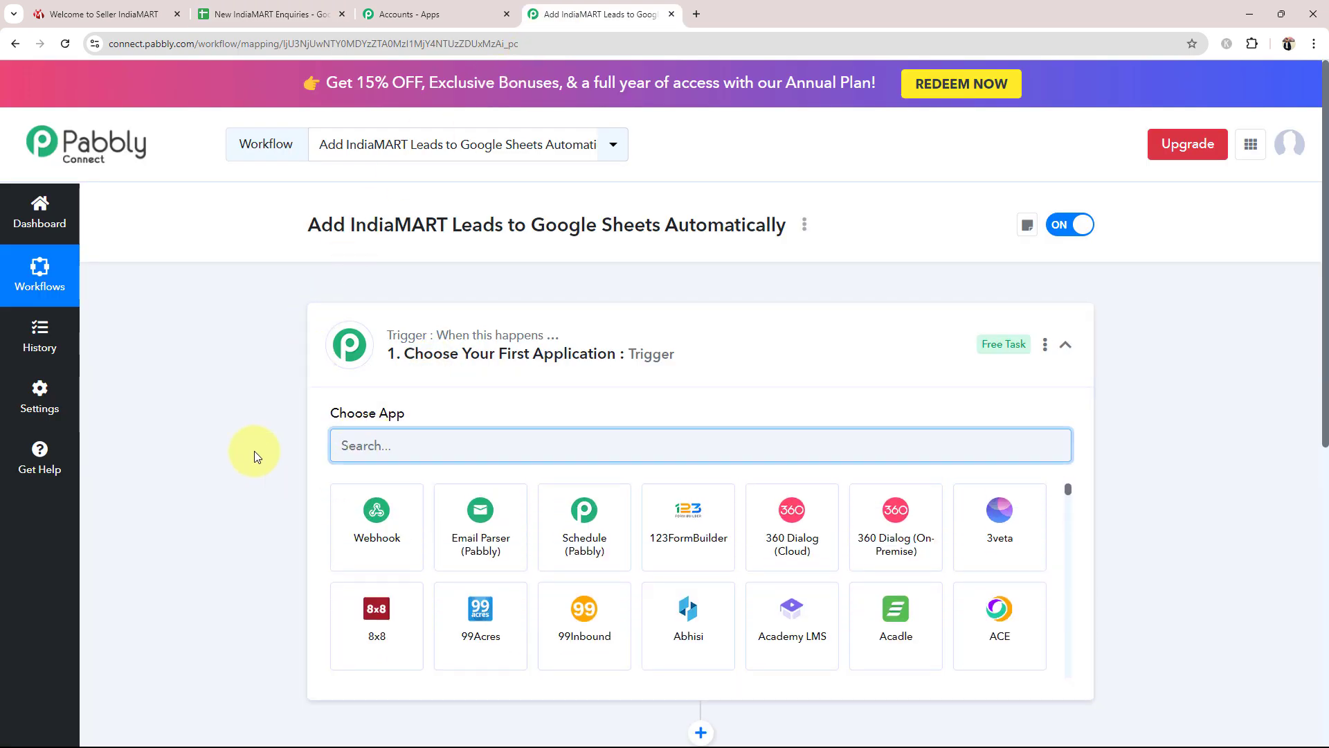
pyautogui.write('India')
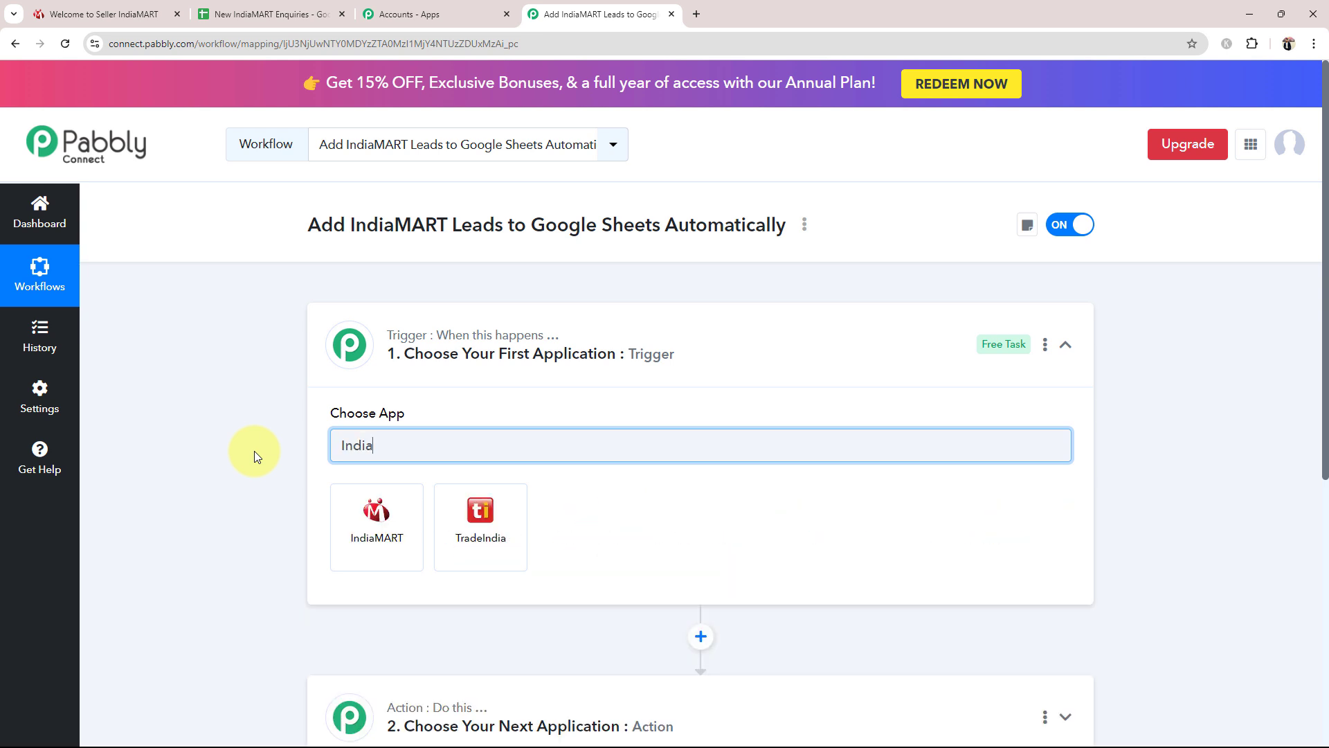
pyautogui.write('MAR')
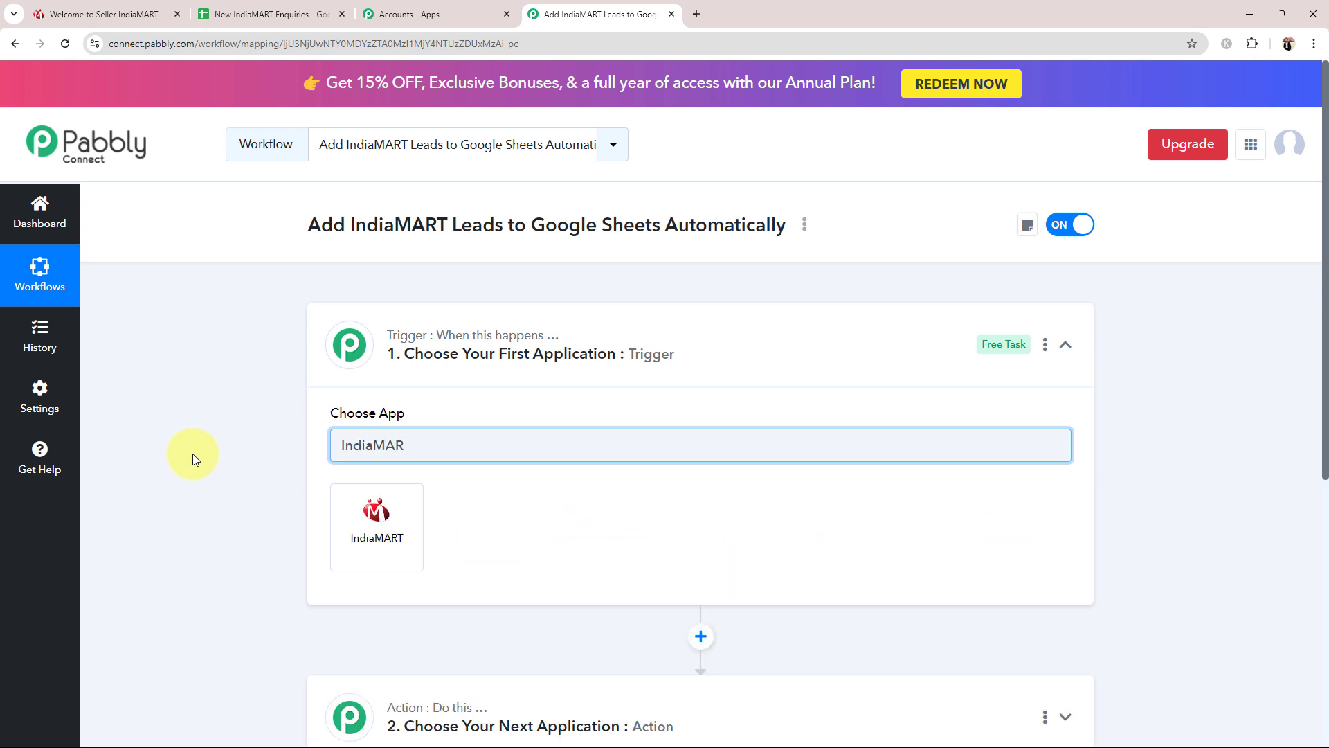
pyautogui.write('T')
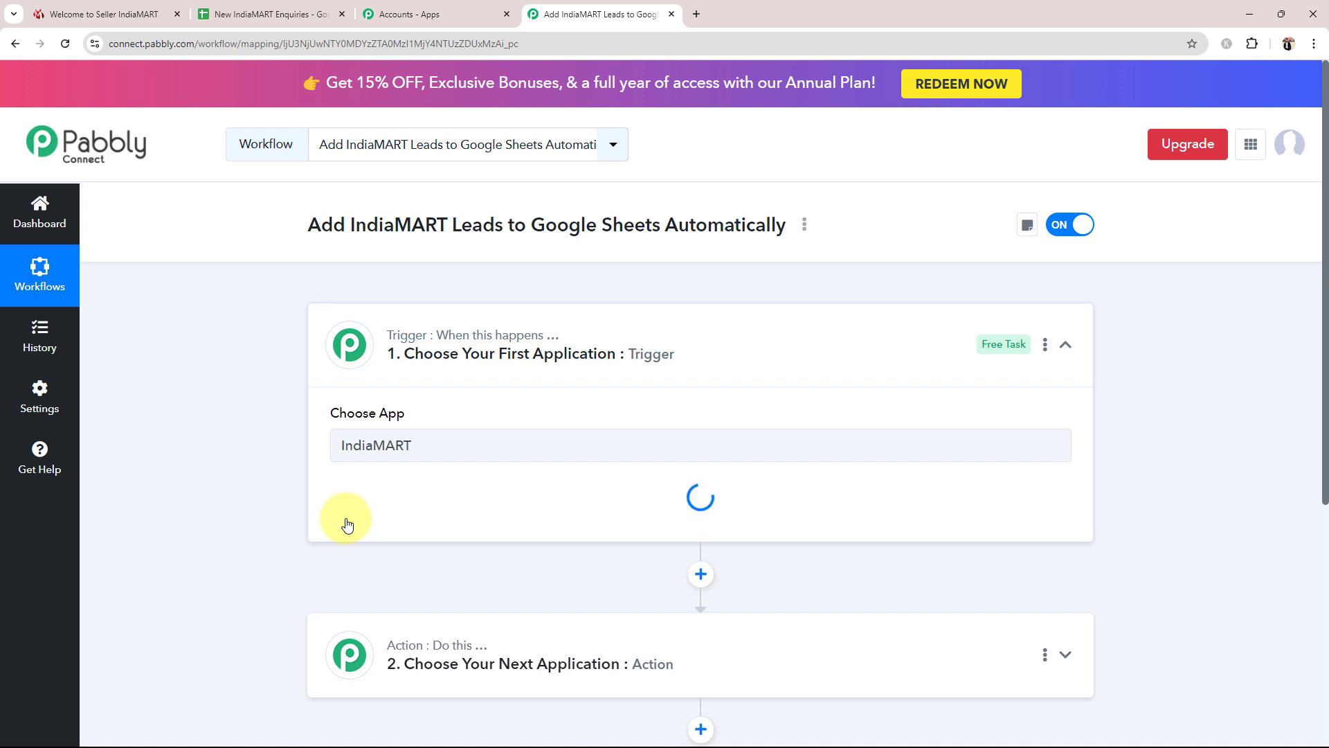
pyautogui.click(376, 524)
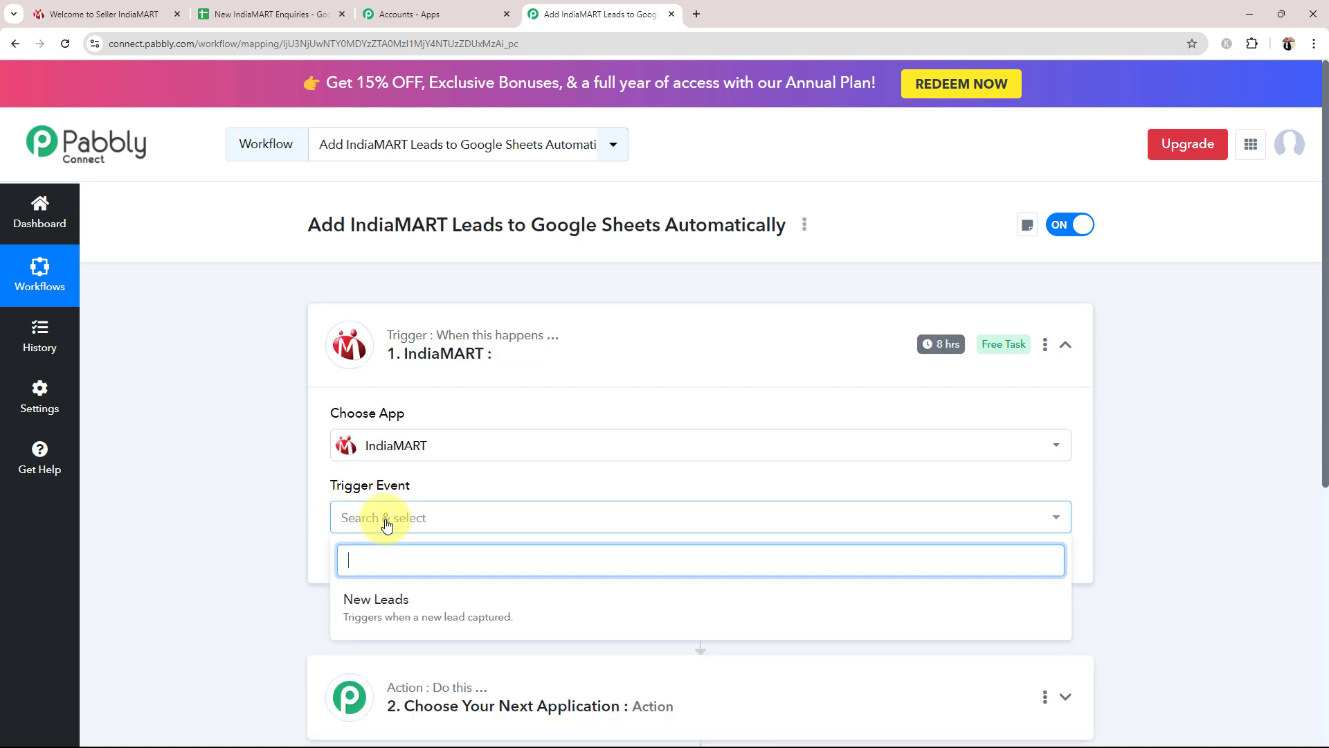
pyautogui.click(375, 599)
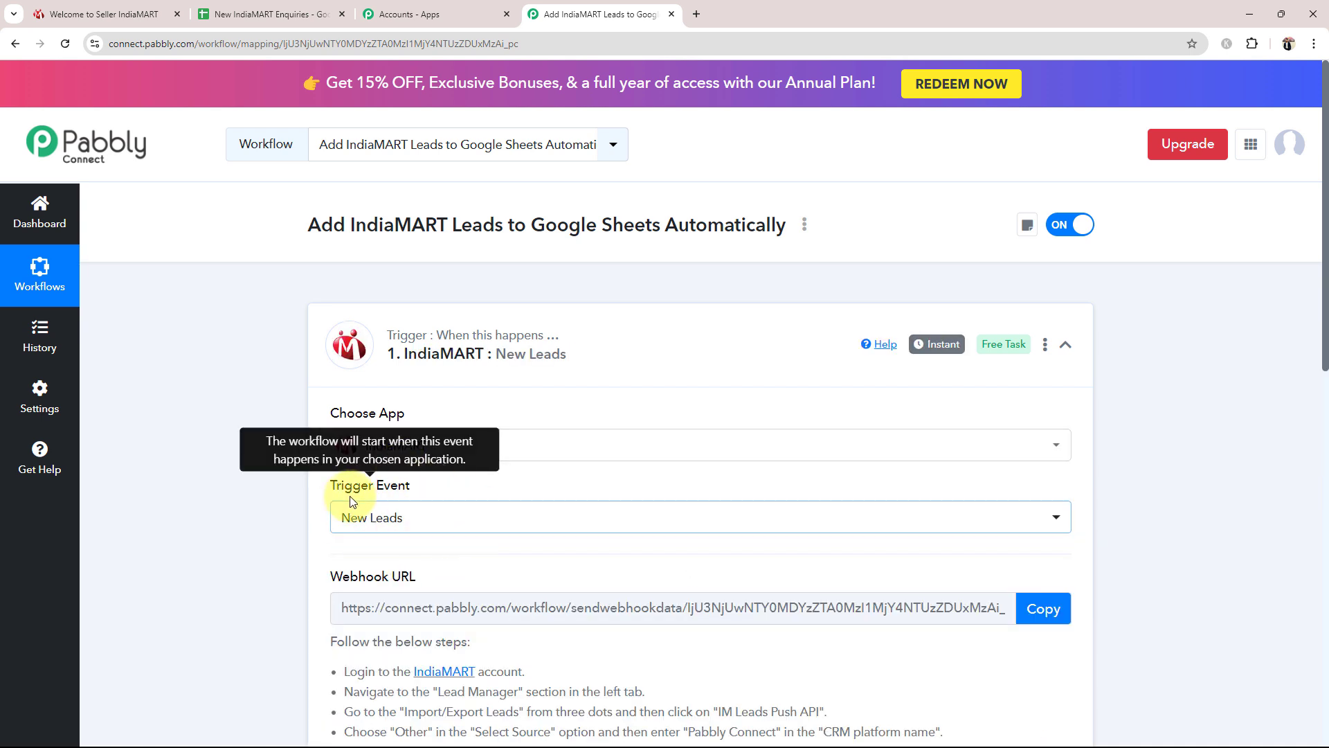
pyautogui.click(375, 524)
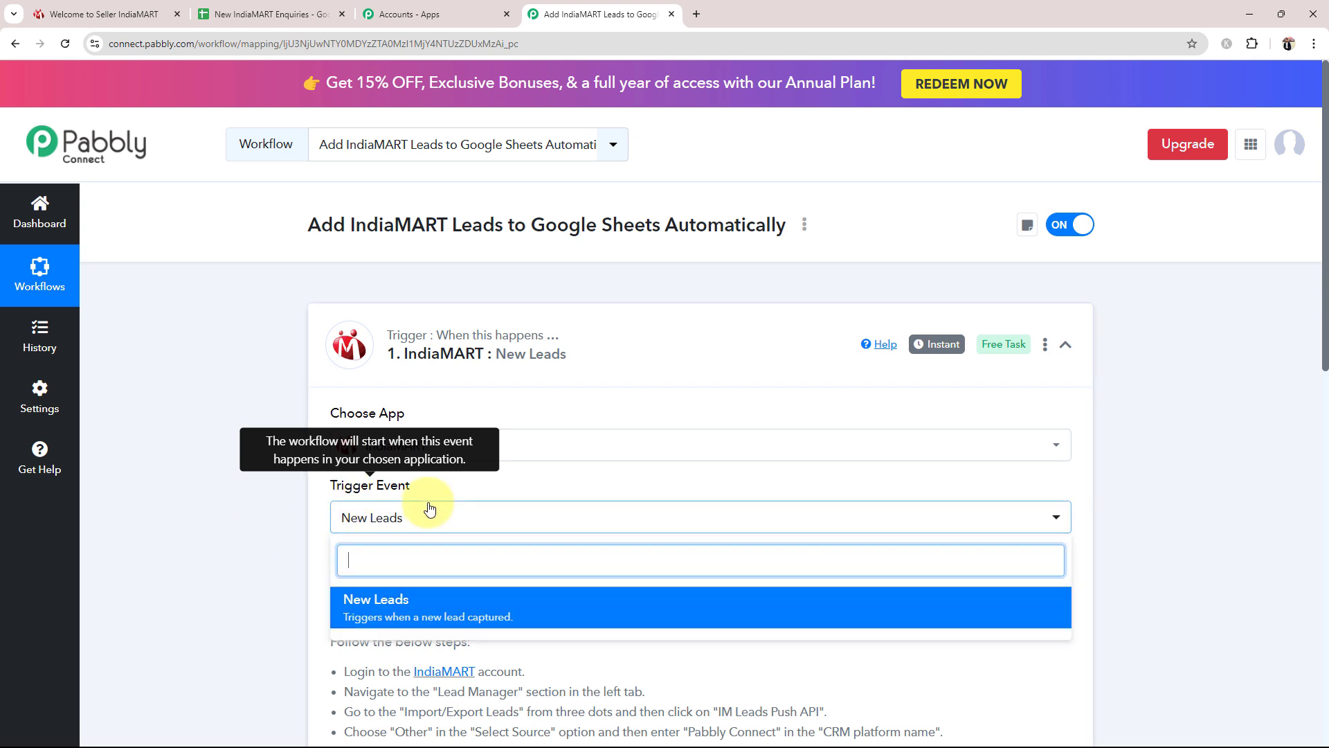
pyautogui.click(382, 601)
pyautogui.click(520, 481)
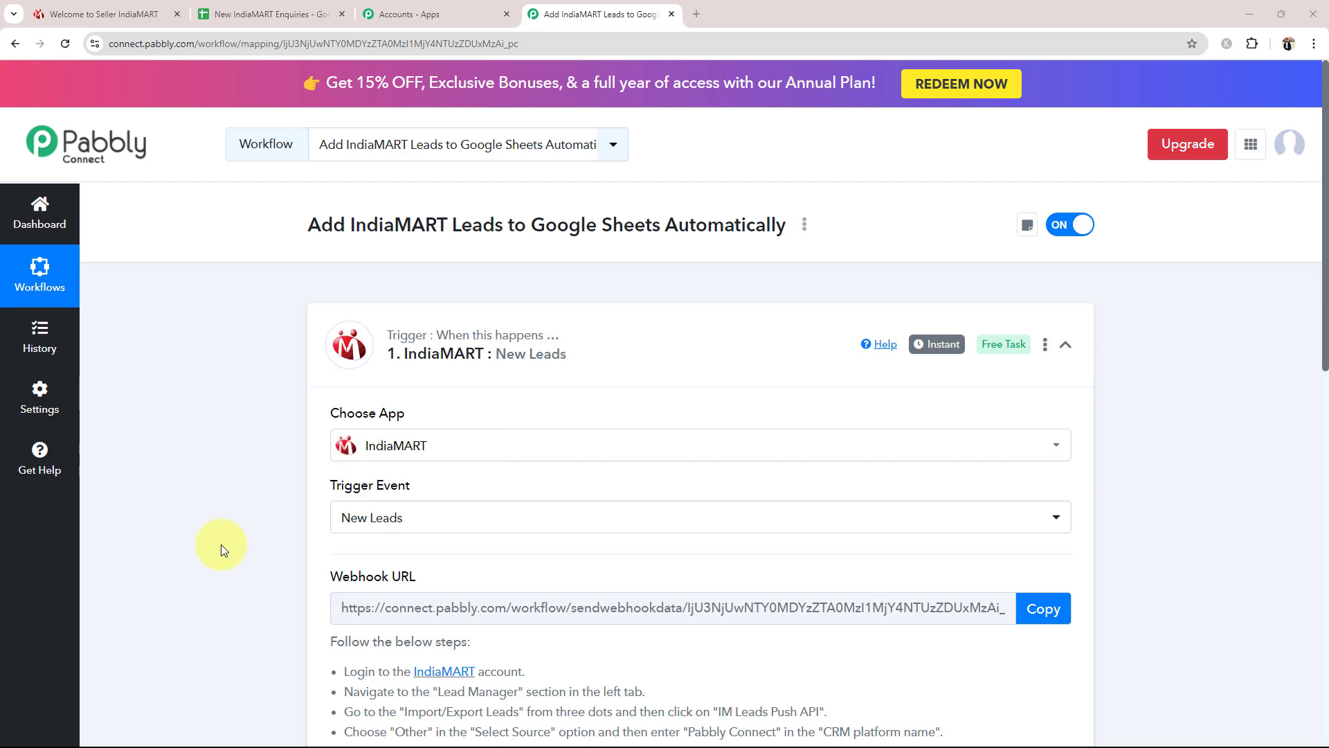
# - Set the workflow's action application to Google Sheets with Add New Row as the action event
pyautogui.click(534, 364)
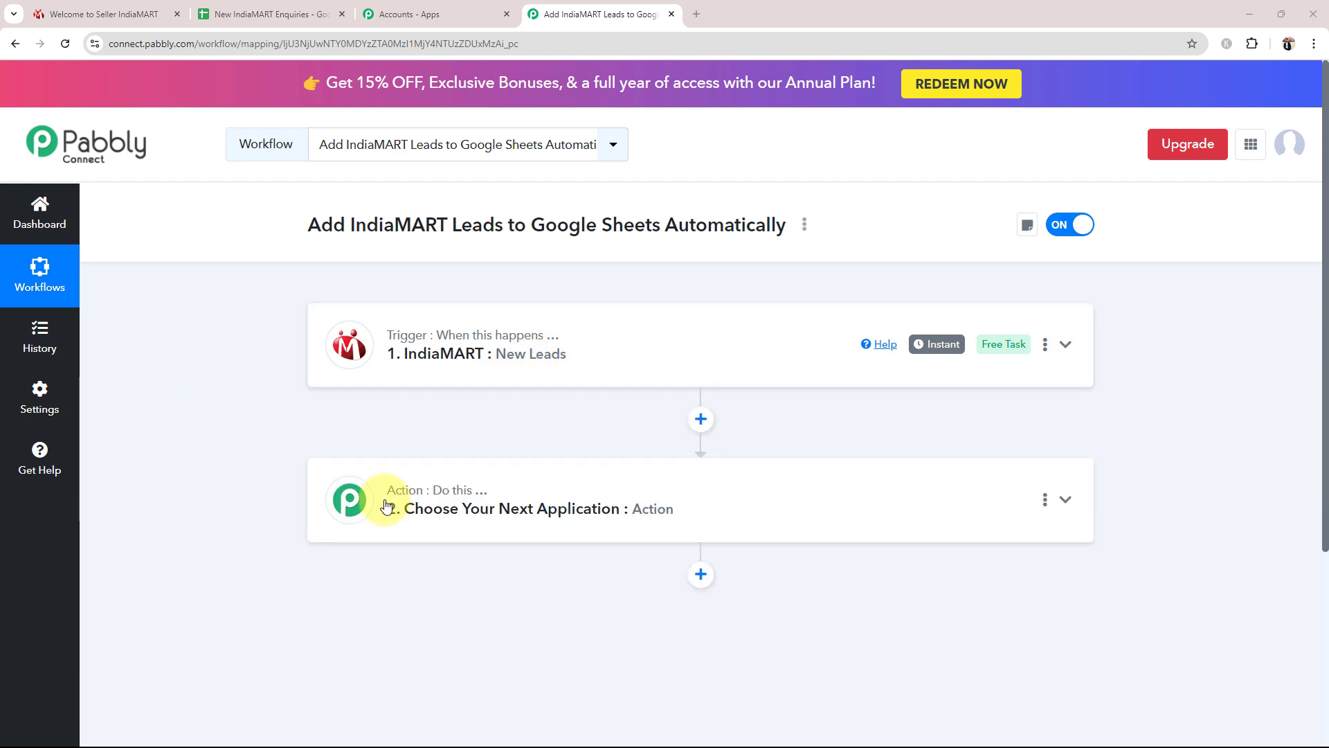
pyautogui.click(386, 506)
pyautogui.scroll(-3, 385, 509)
pyautogui.click(390, 358)
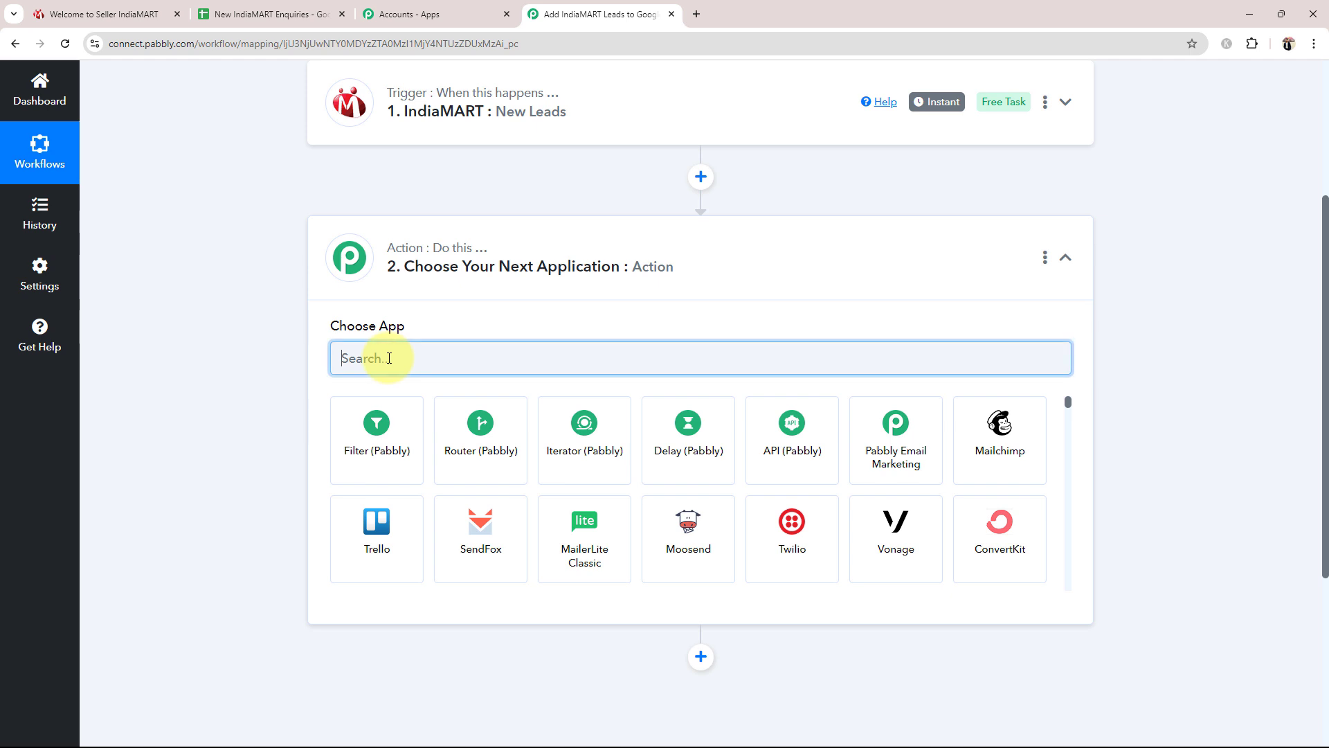
pyautogui.write('Google')
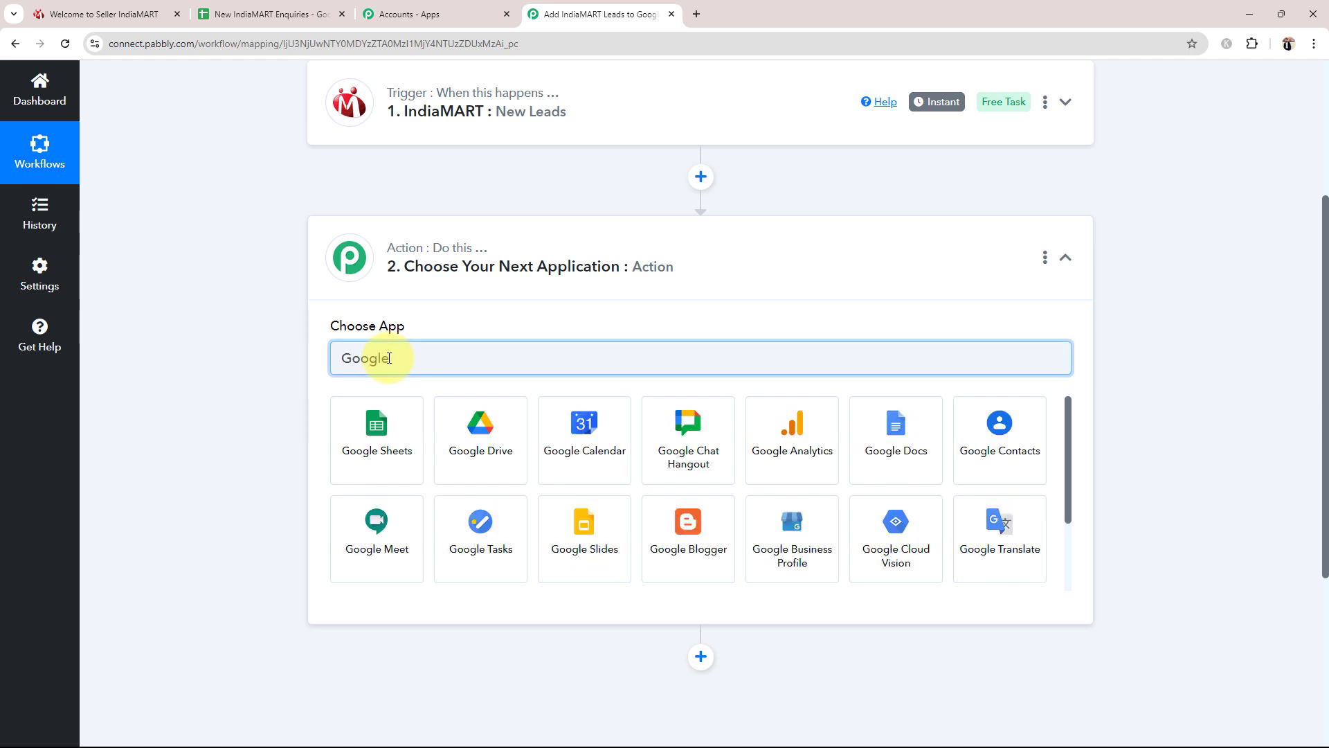
pyautogui.click(343, 431)
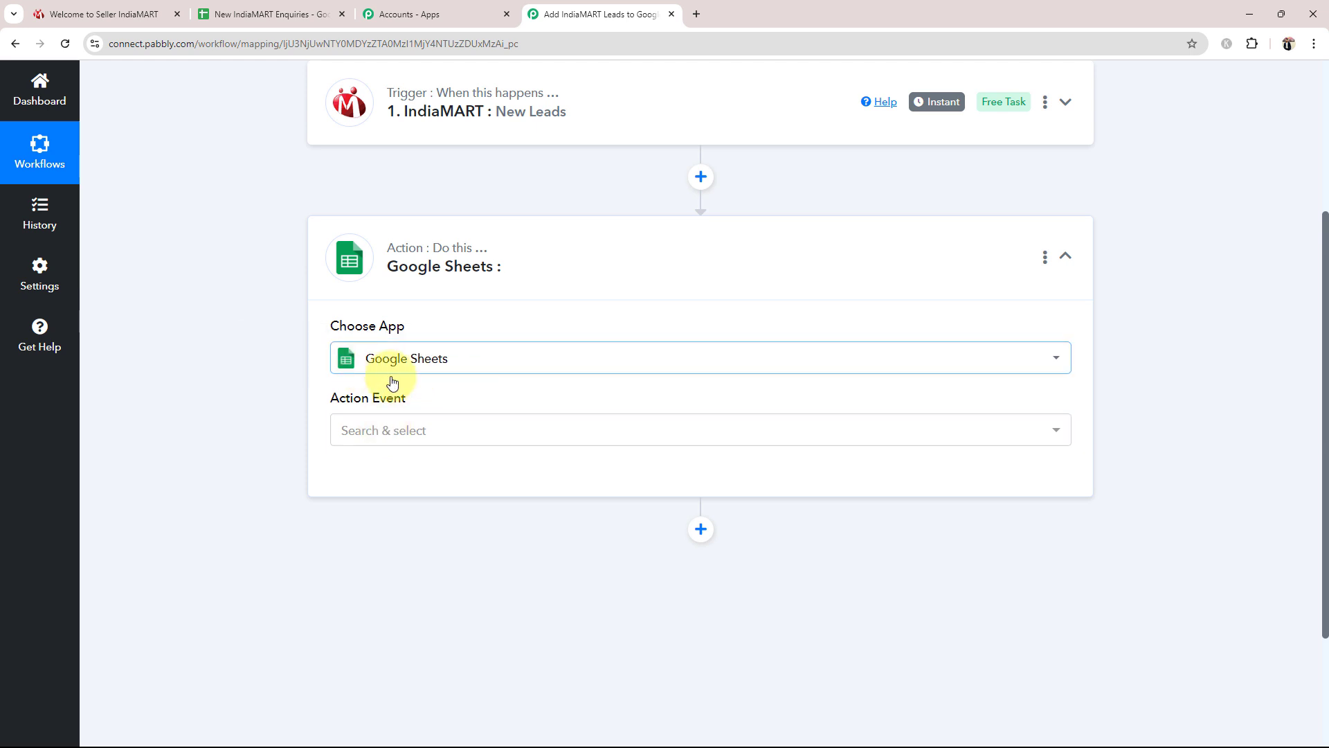
pyautogui.click(381, 429)
pyautogui.click(386, 184)
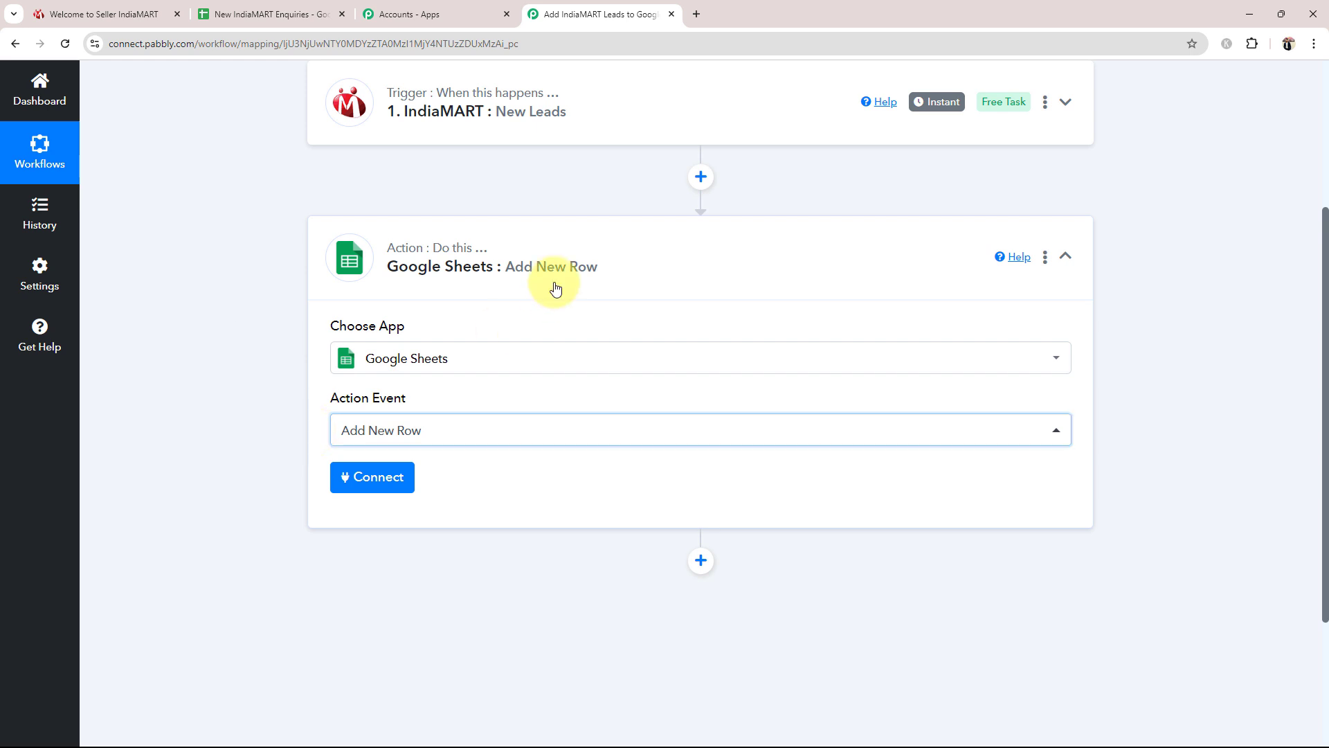
pyautogui.click(552, 239)
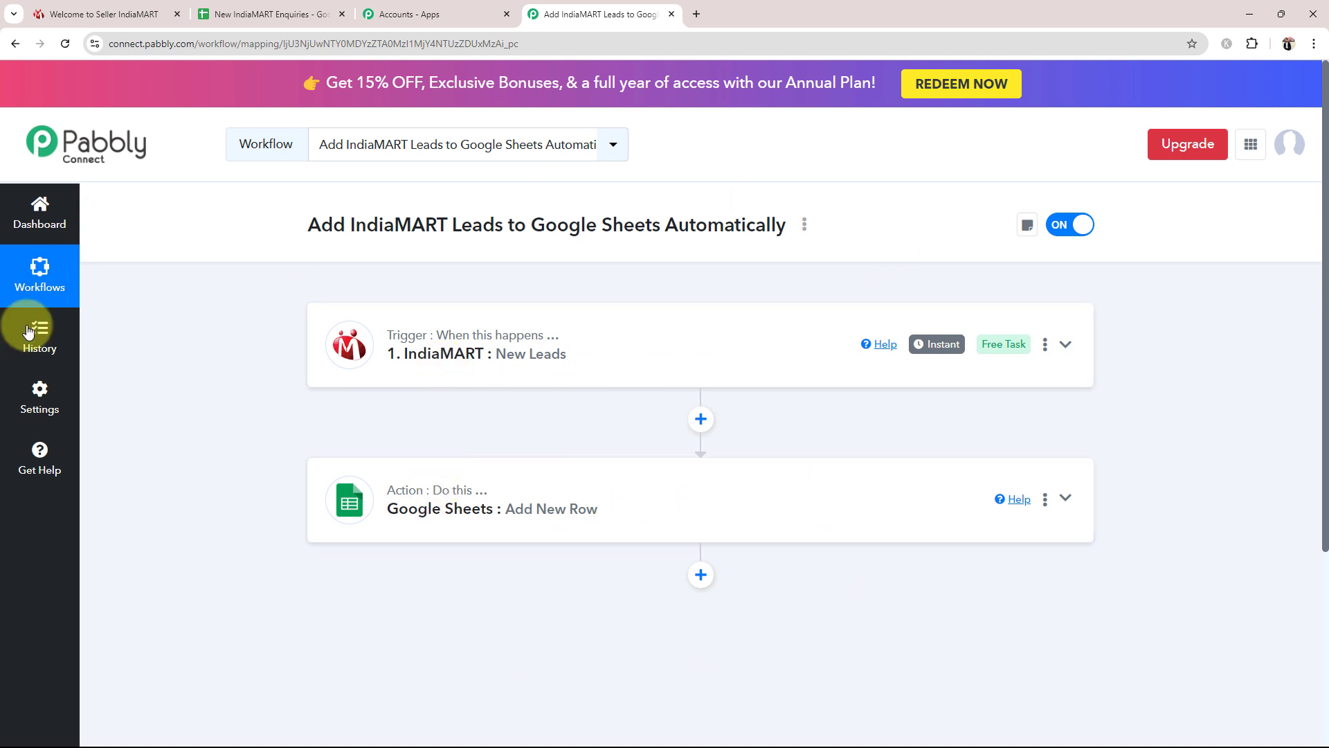
# - Expand the IndiaMART trigger and examine its webhook URL and setup instructions
pyautogui.click(444, 380)
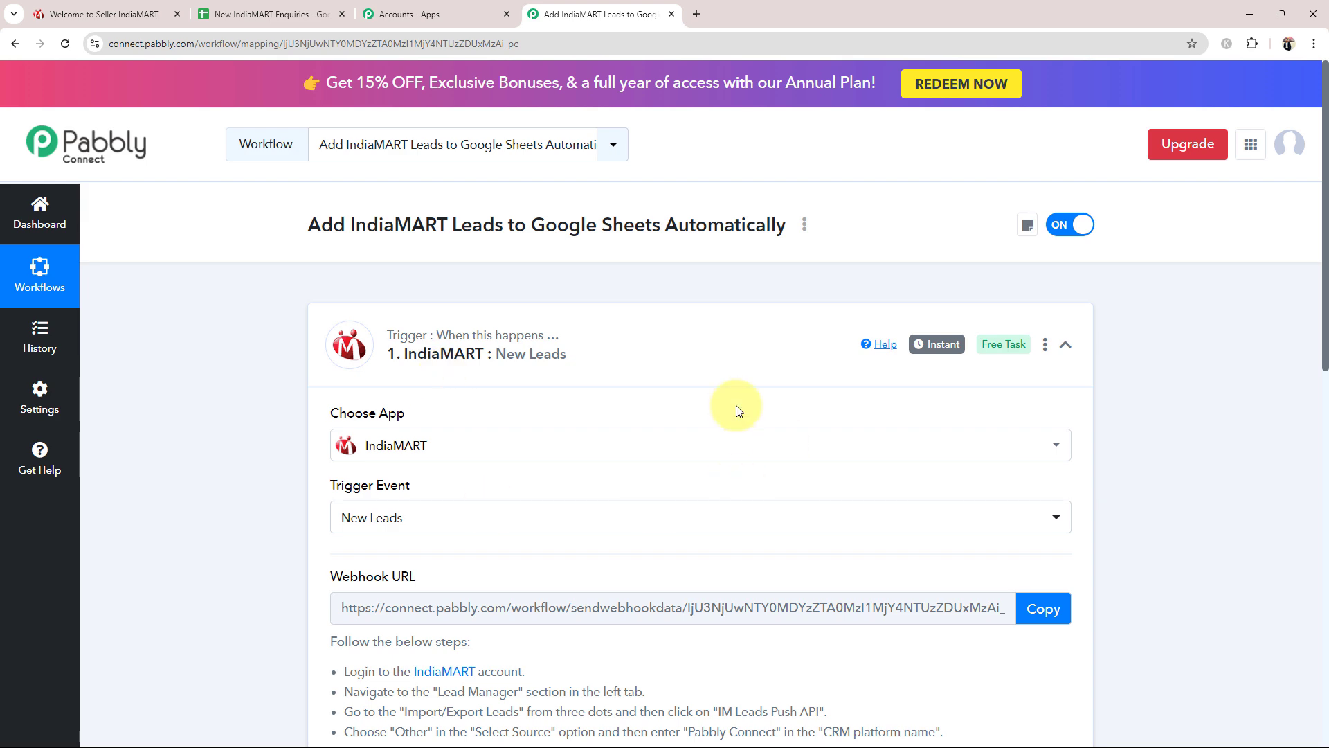
pyautogui.scroll(-2, 249, 478)
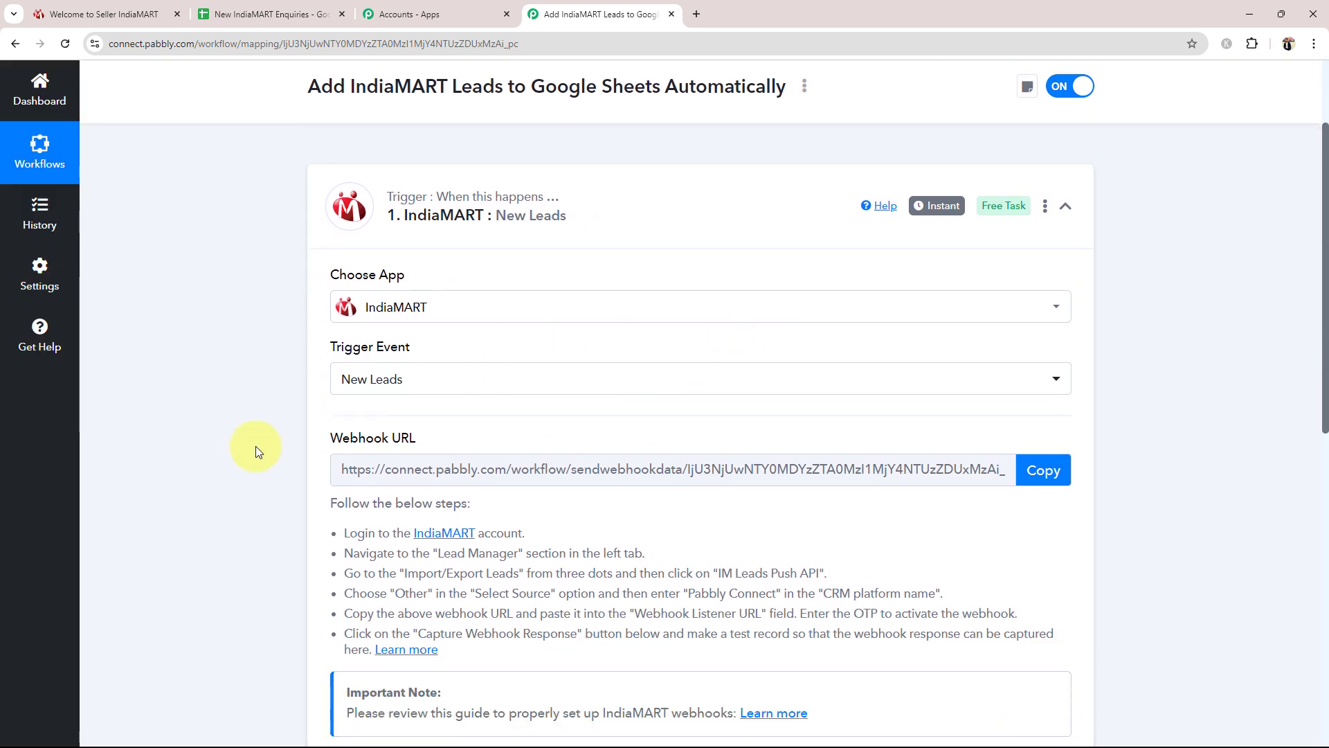
pyautogui.scroll(-3, 284, 436)
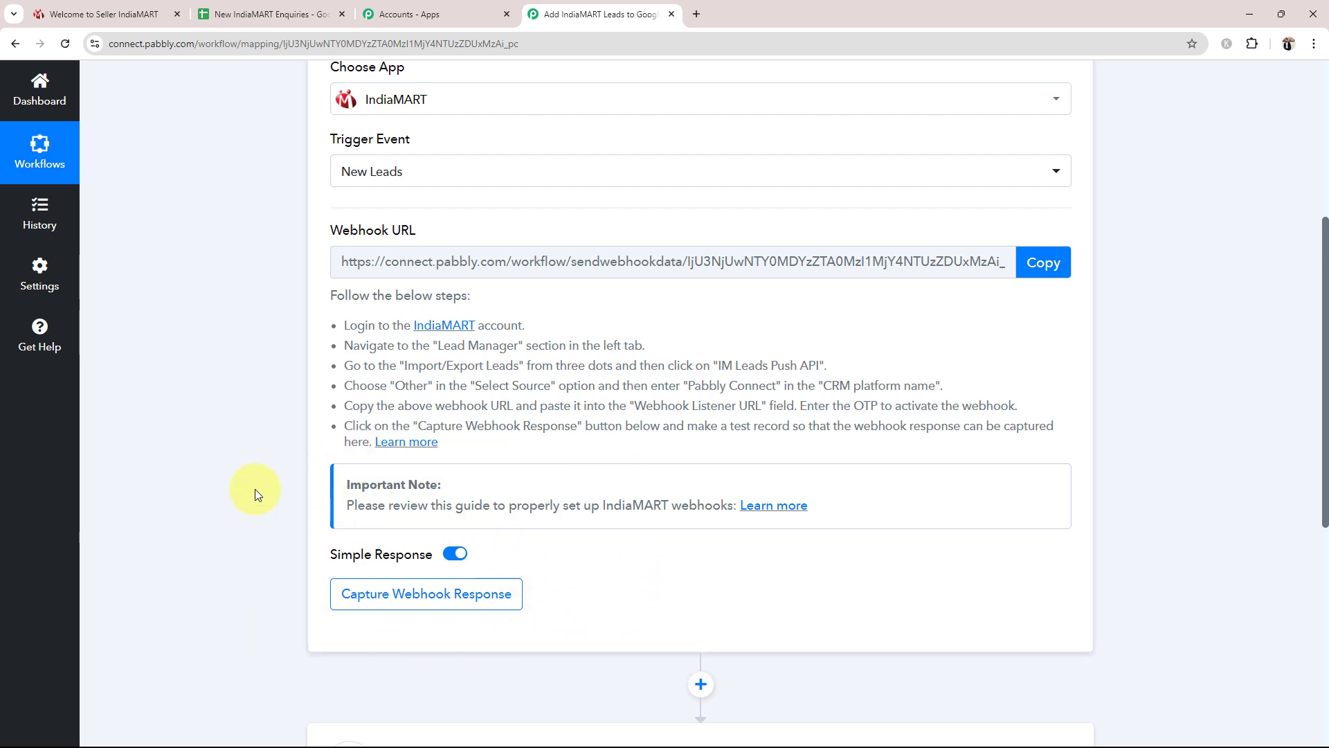
pyautogui.scroll(3, 327, 522)
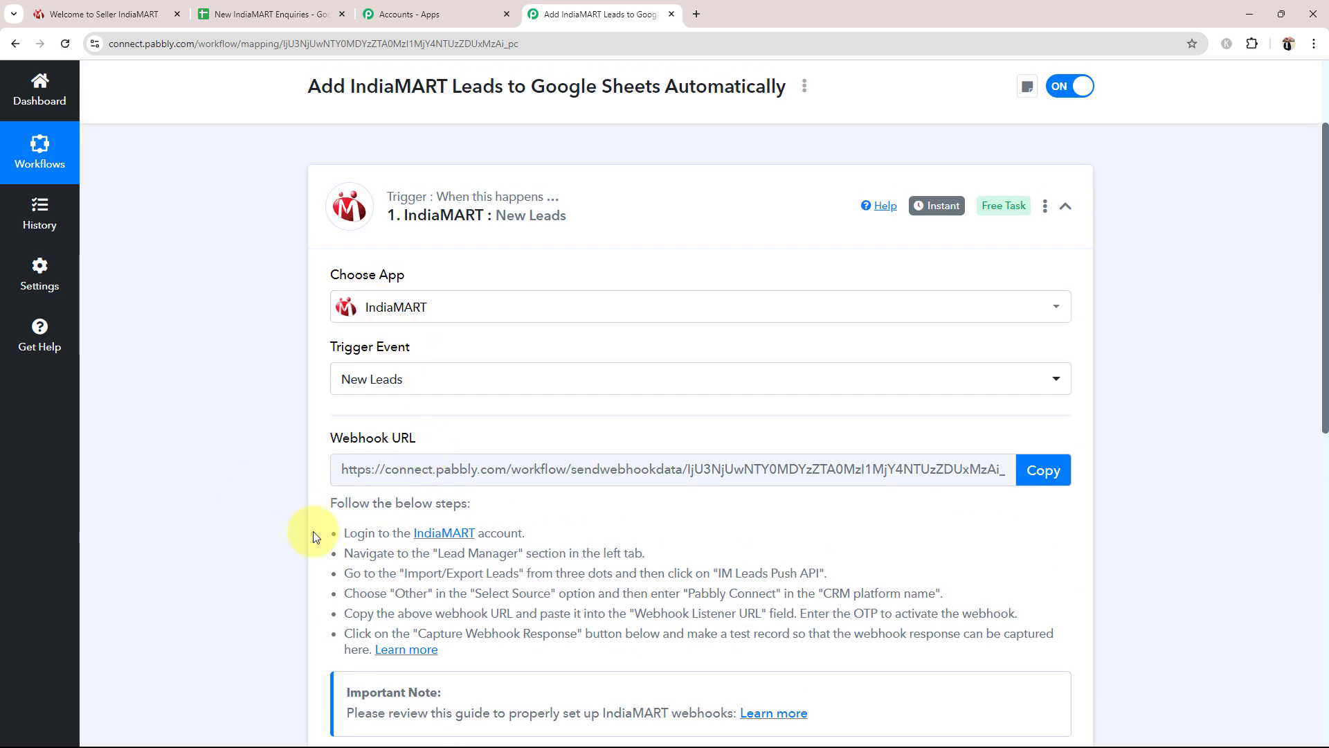
# - Copy the IndiaMART trigger's webhook URL and review the setup instructions listed beneath it
pyautogui.scroll(1, 313, 533)
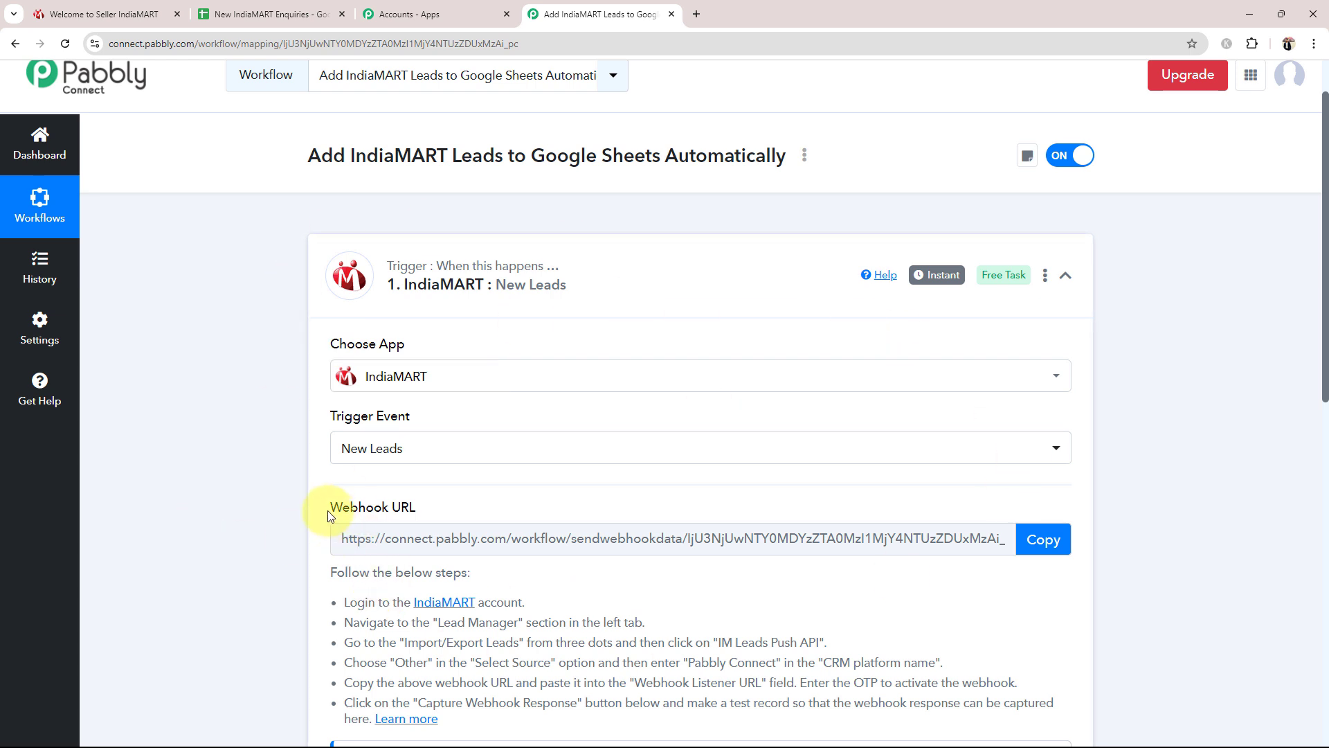
pyautogui.moveTo(328, 515); pyautogui.dragTo(400, 513)
pyautogui.click(241, 540)
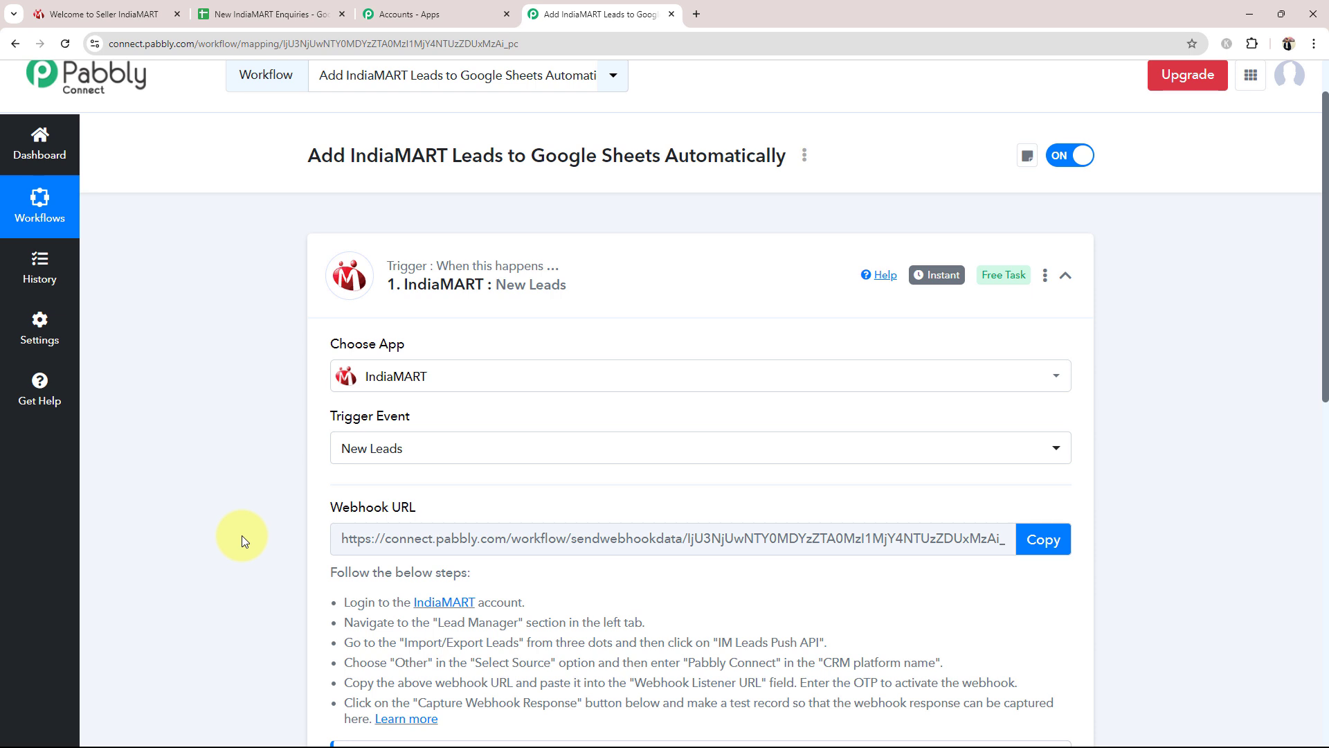
pyautogui.scroll(-2, 243, 534)
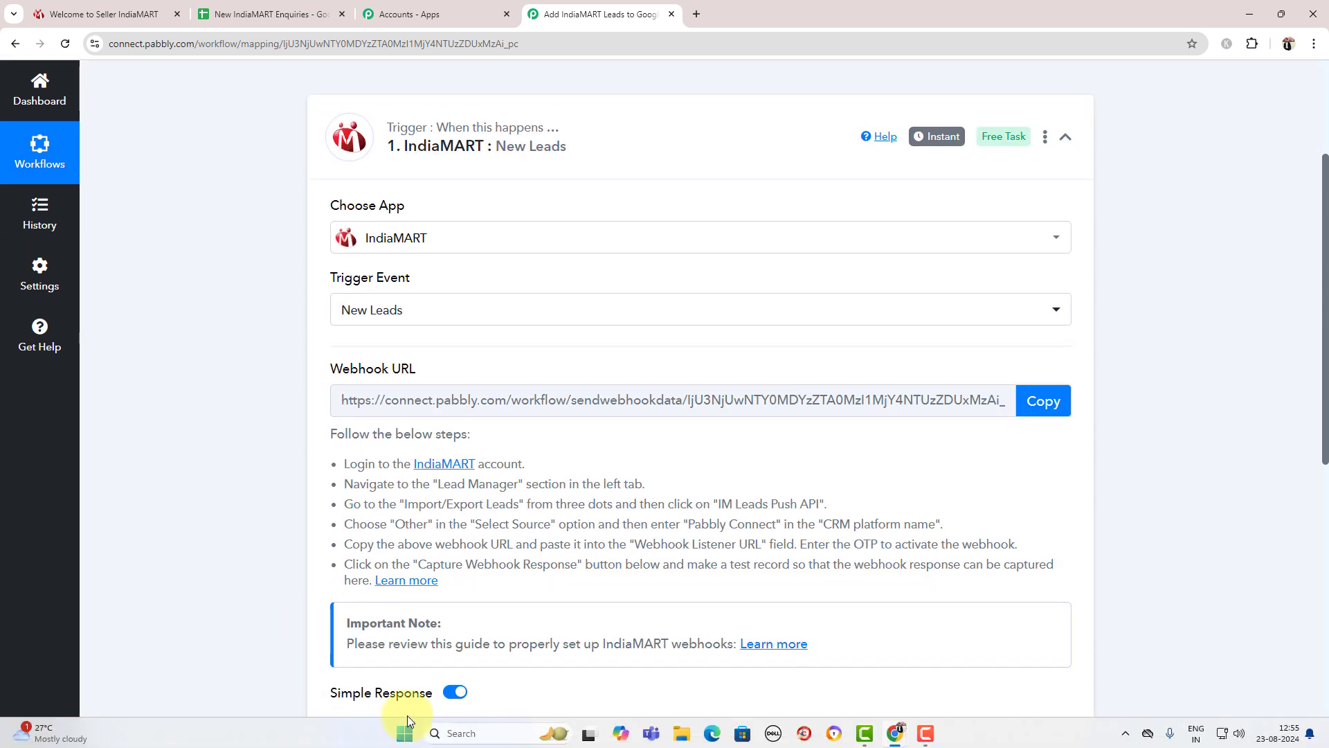
pyautogui.moveTo(318, 362); pyautogui.dragTo(410, 364)
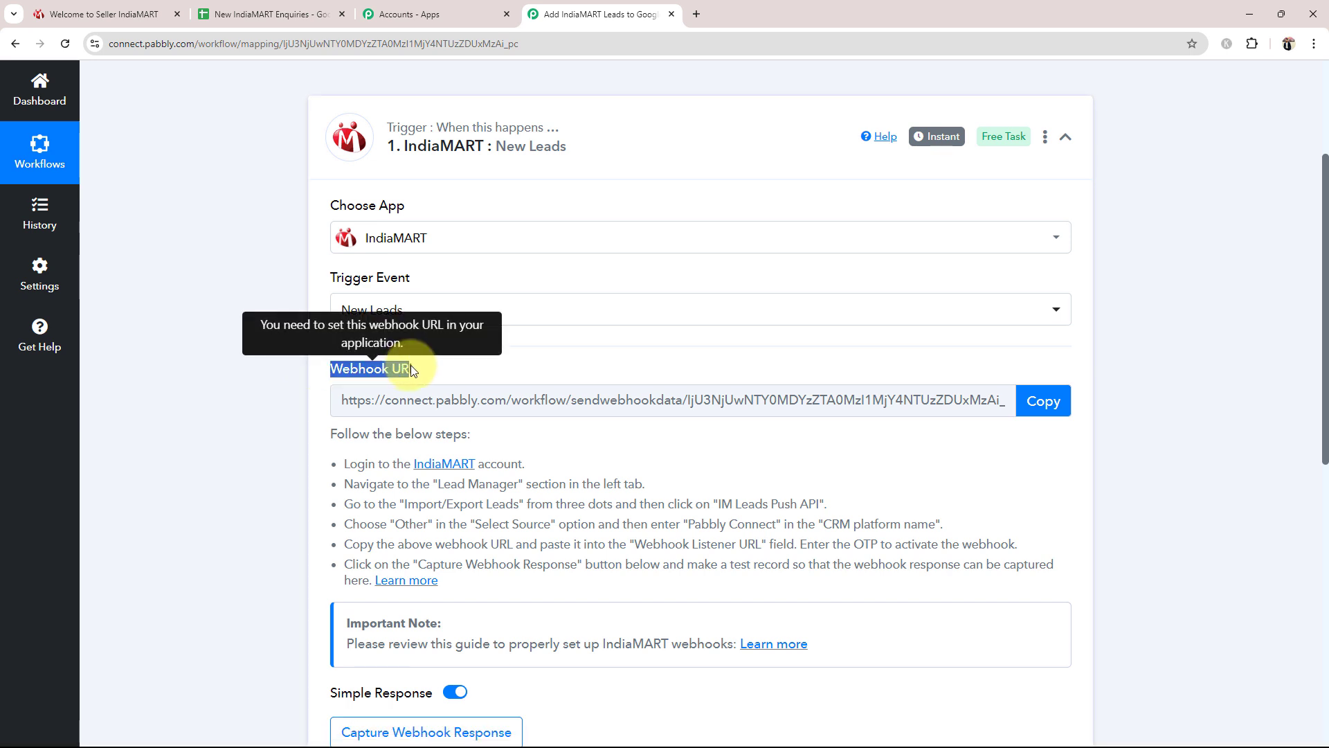
pyautogui.click(327, 400)
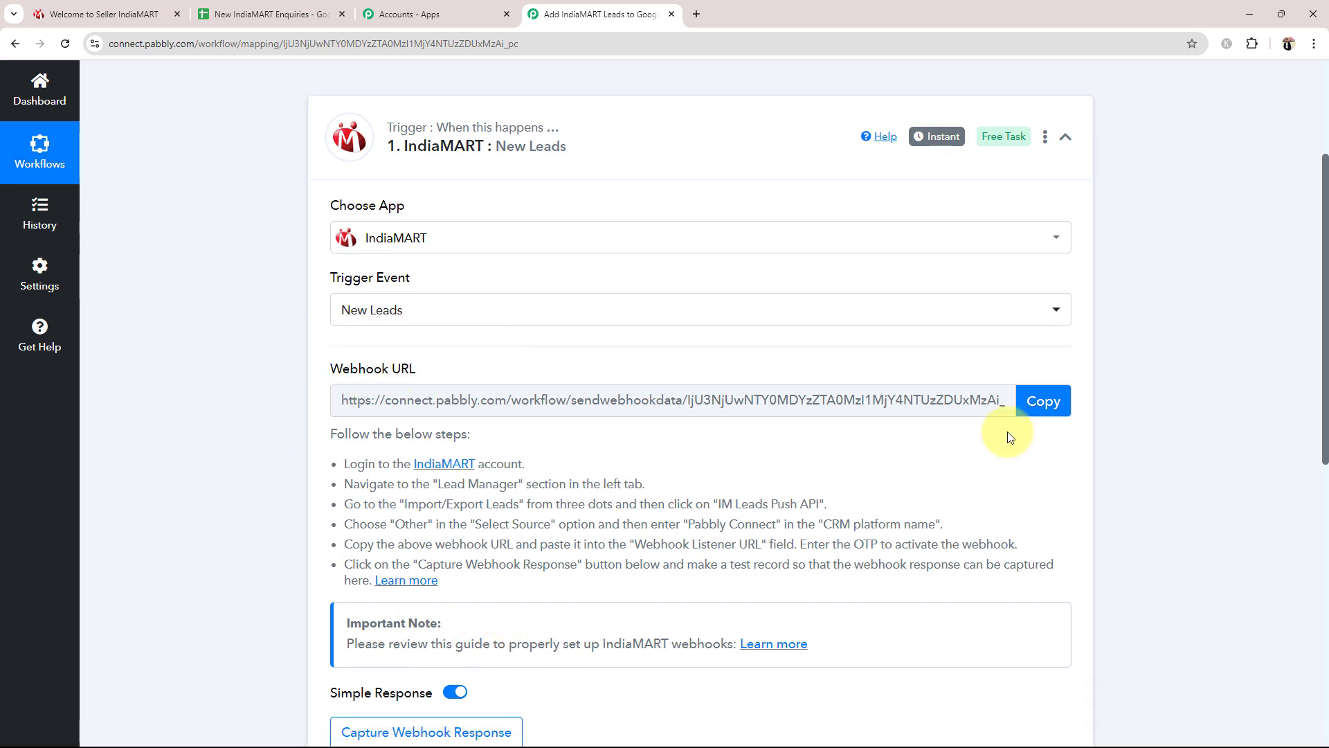
pyautogui.click(1042, 409)
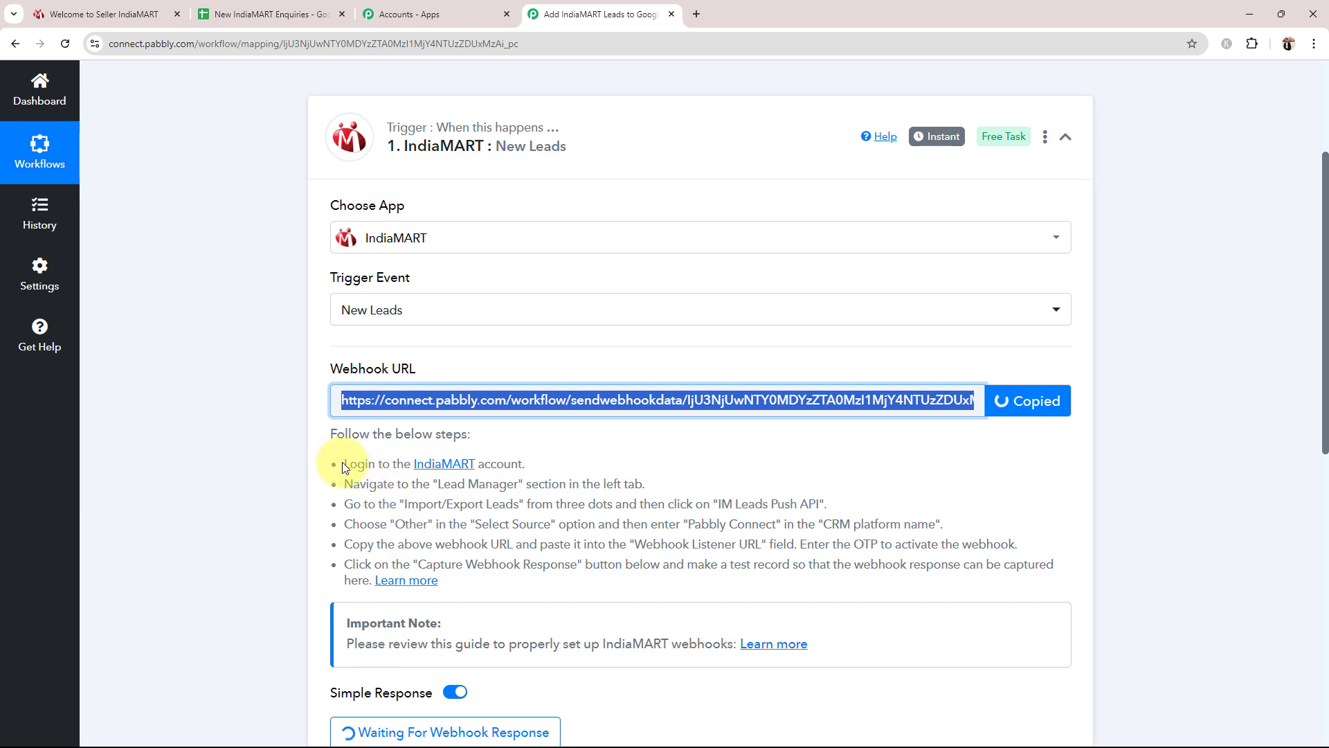
pyautogui.moveTo(346, 463); pyautogui.dragTo(608, 593)
pyautogui.click(215, 540)
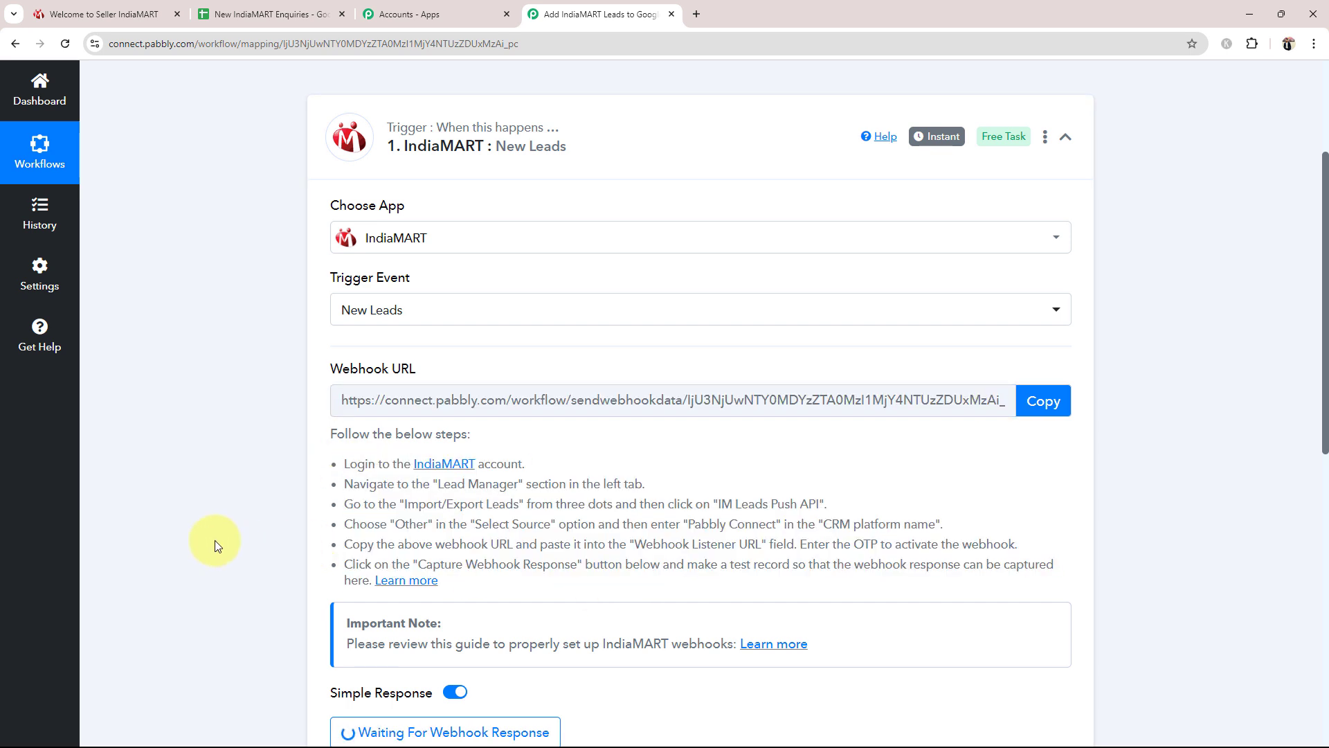
pyautogui.scroll(1, 215, 539)
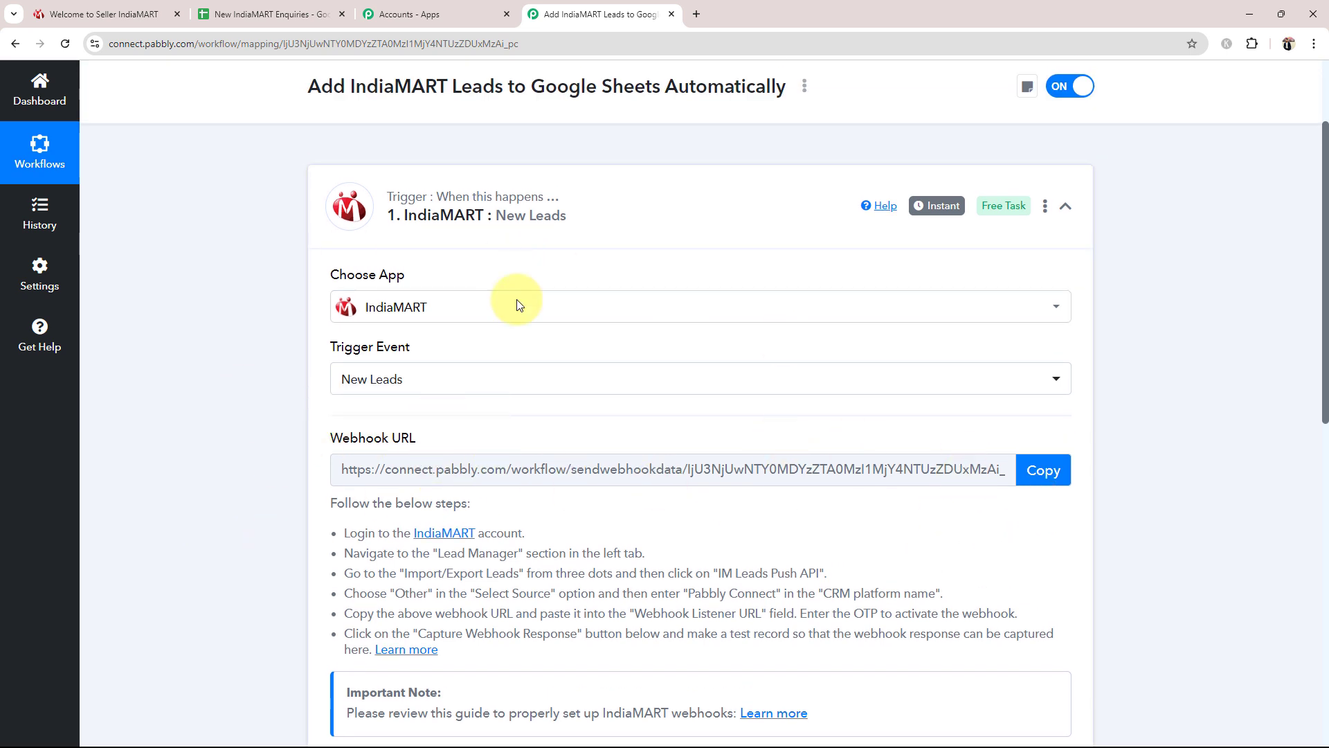
# - Switch to the IndiaMART seller account and open the Push API integration page from Lead Manager's Import / Export Leads options
pyautogui.click(143, 15)
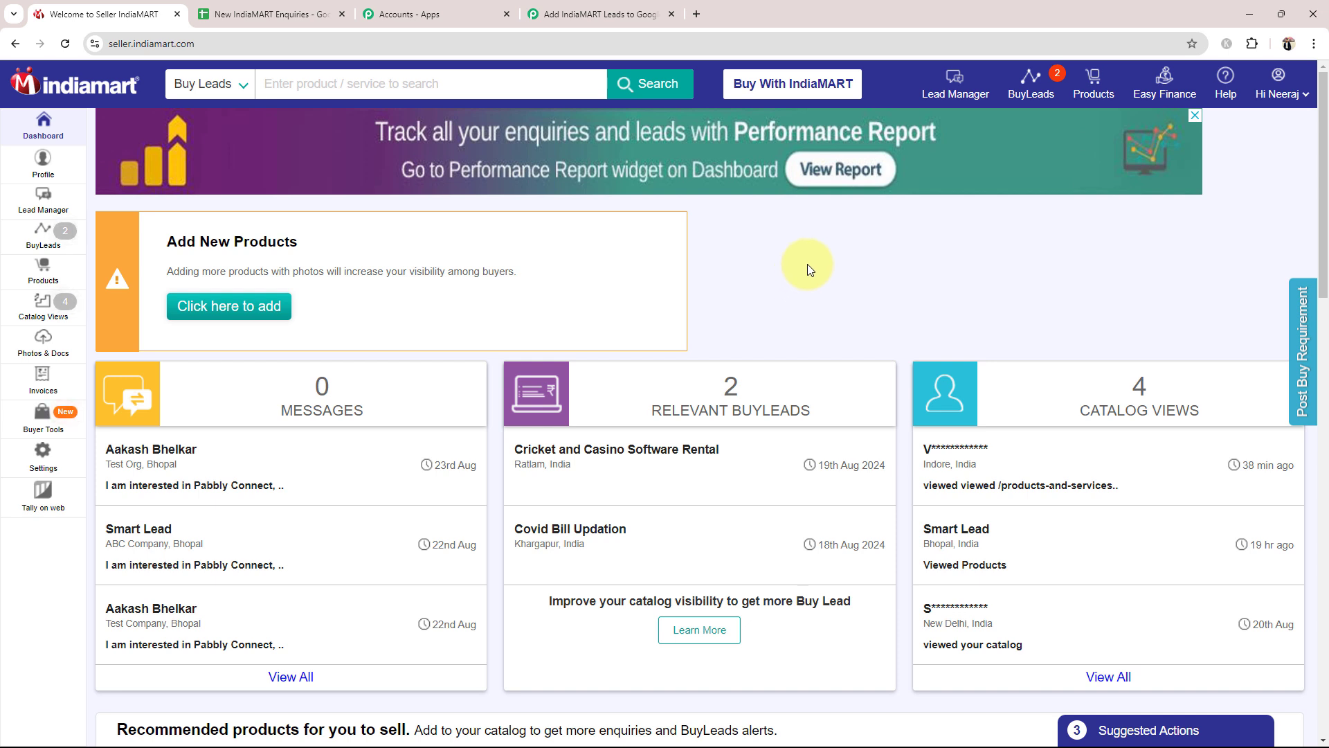
pyautogui.click(35, 211)
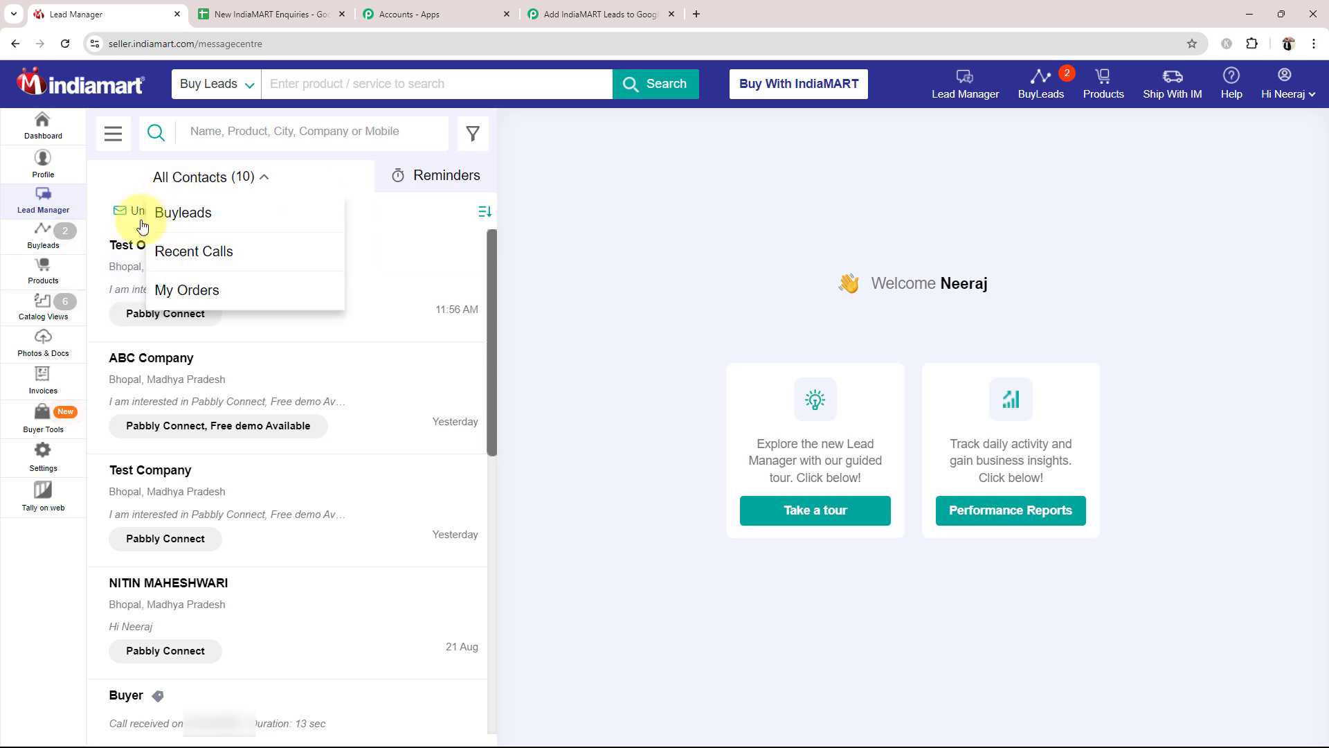
pyautogui.click(113, 135)
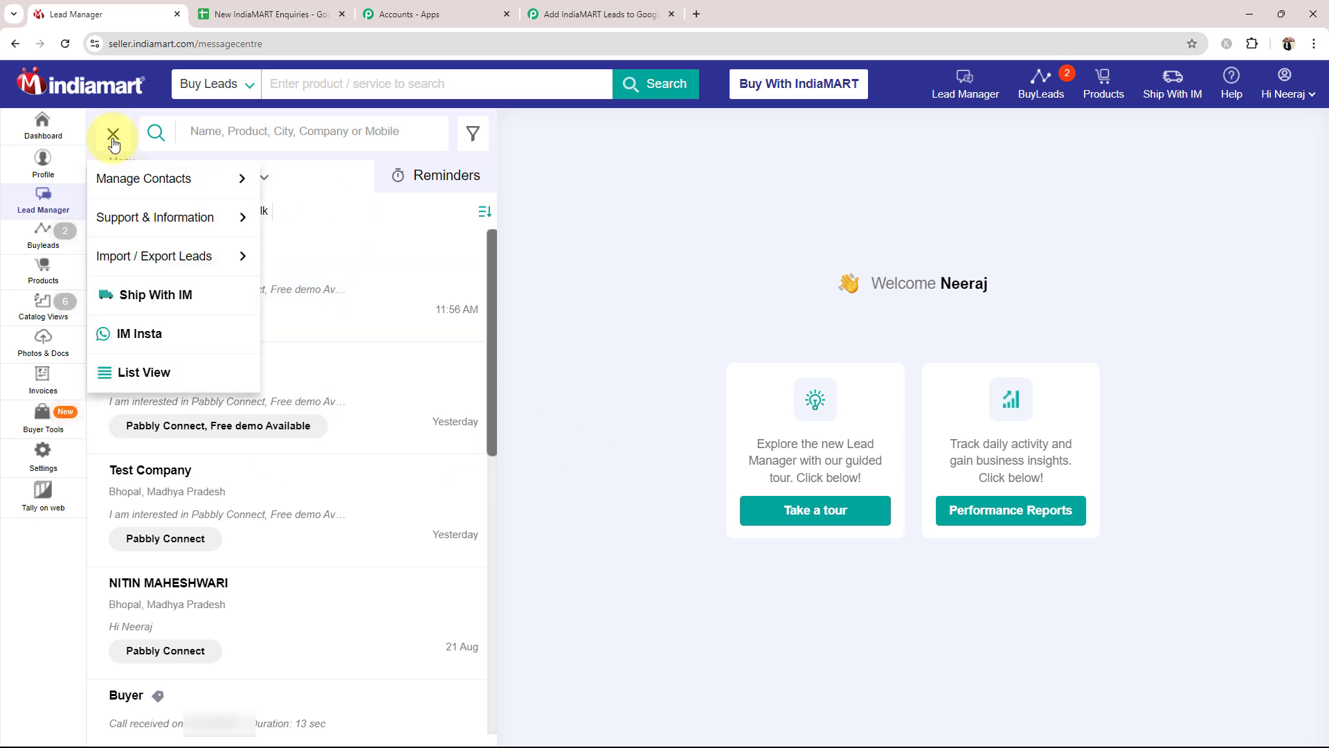
pyautogui.moveTo(106, 268)
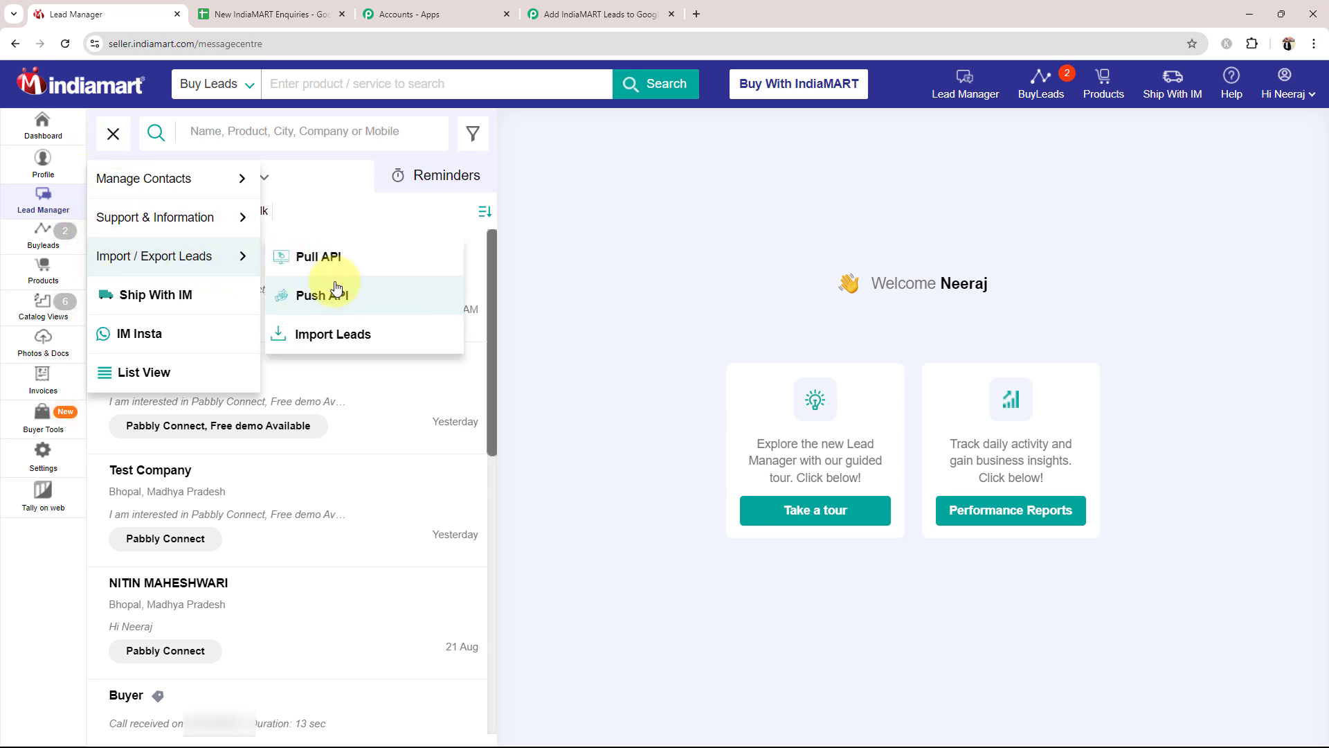
pyautogui.click(330, 298)
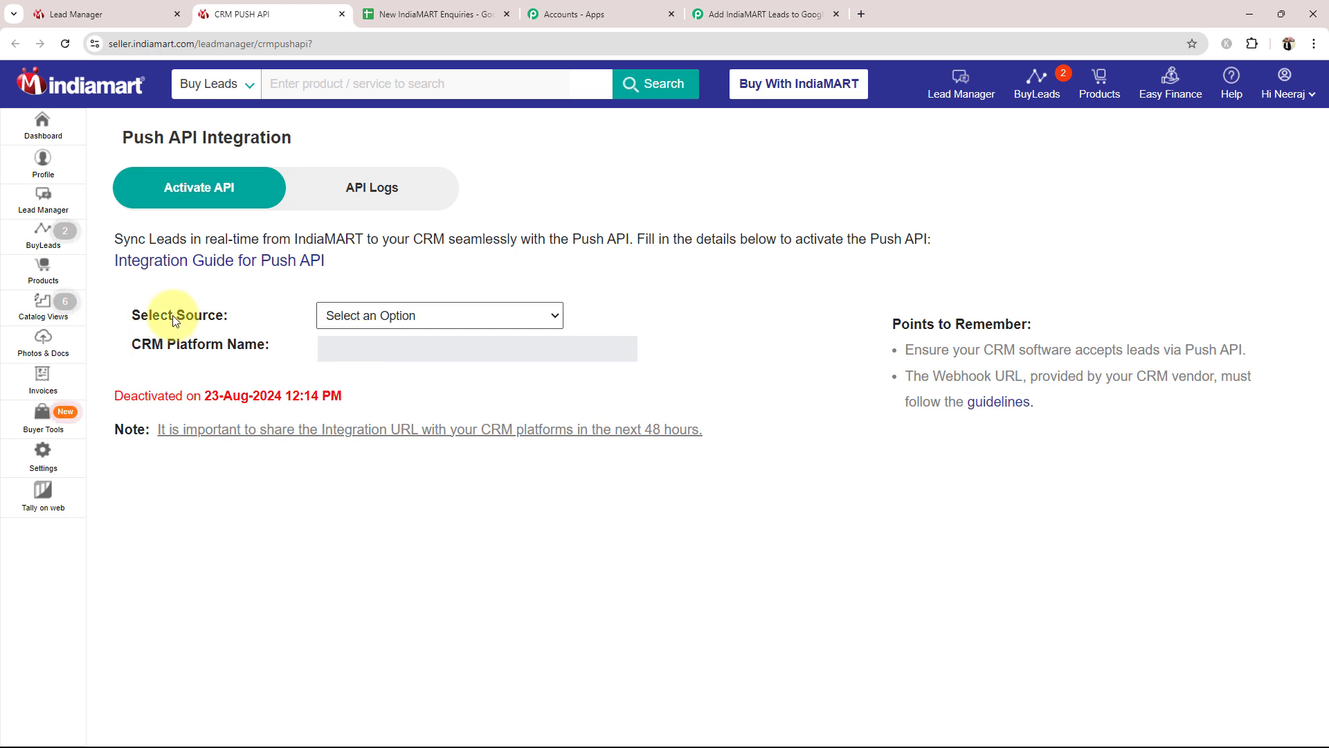
# - Choose Other as the Push API source and enter Pabbly Connect as the CRM platform name
pyautogui.click(415, 316)
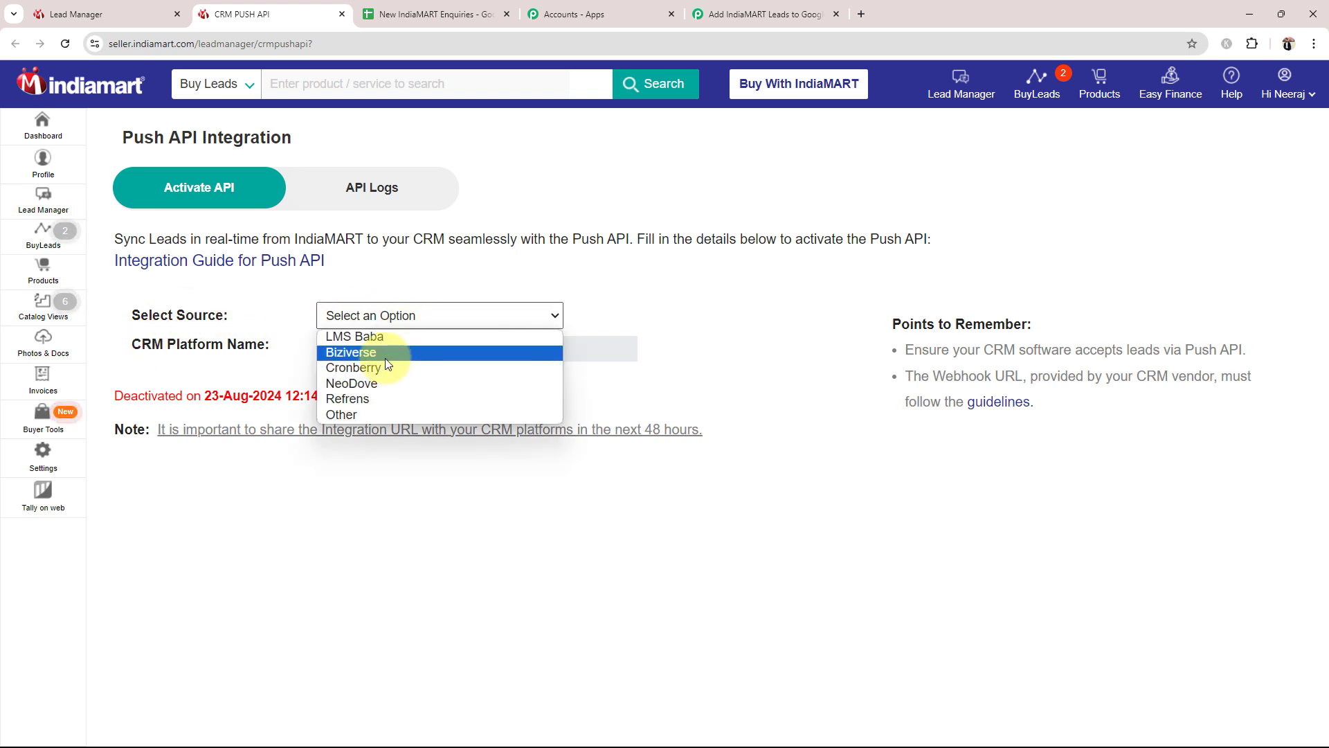
pyautogui.click(356, 413)
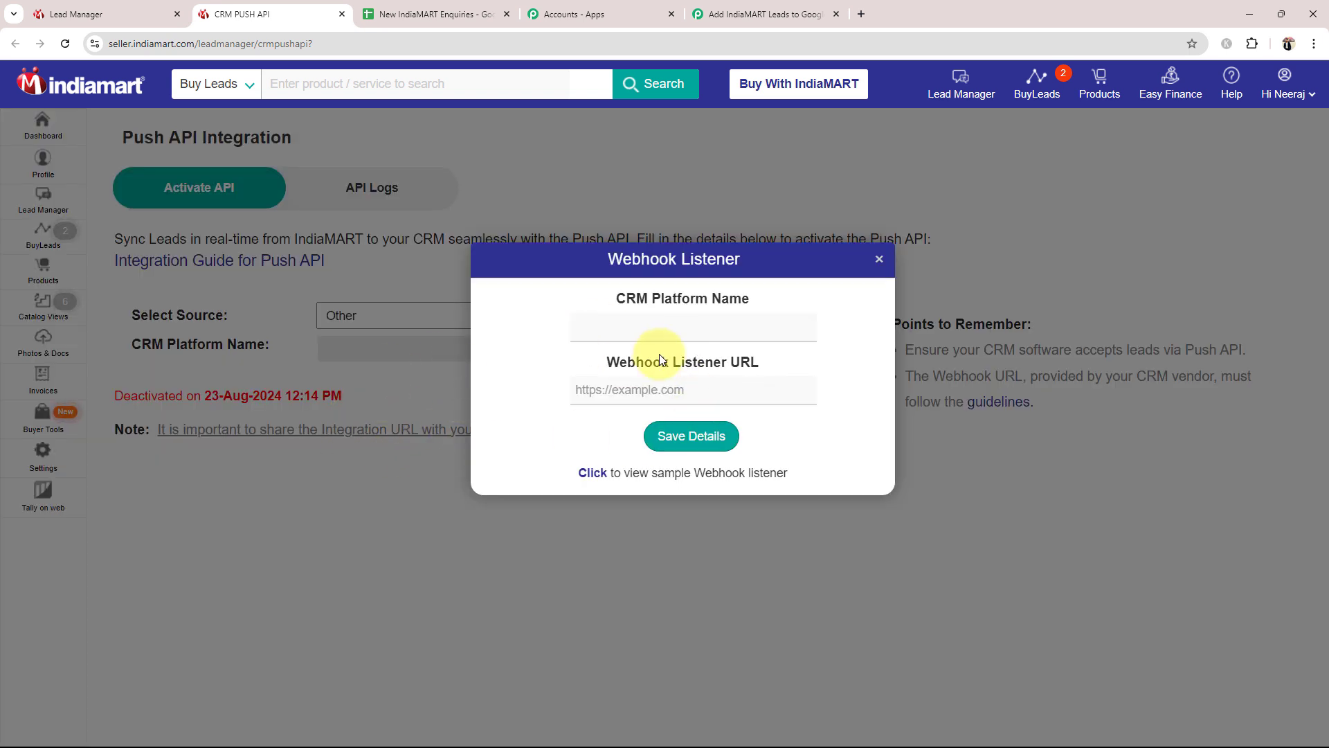
pyautogui.click(651, 333)
pyautogui.write('Pabbly')
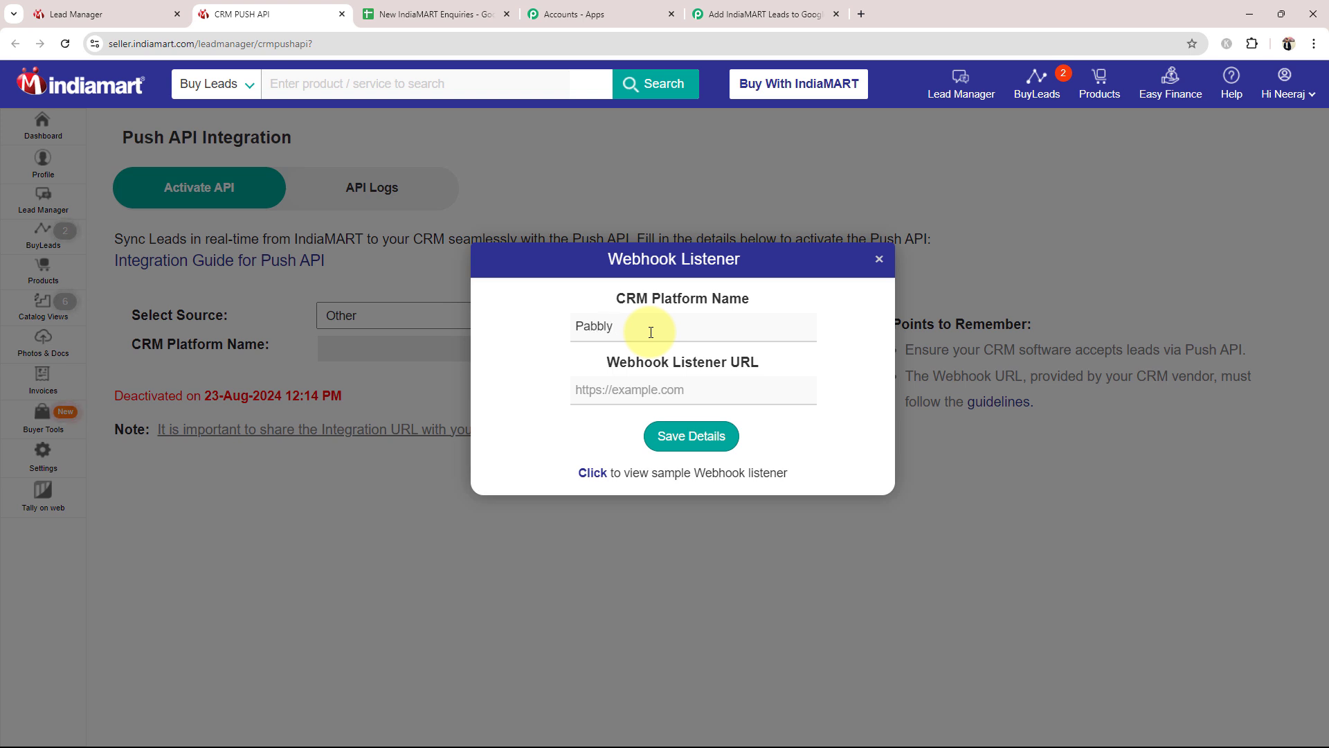
pyautogui.write(' Connect')
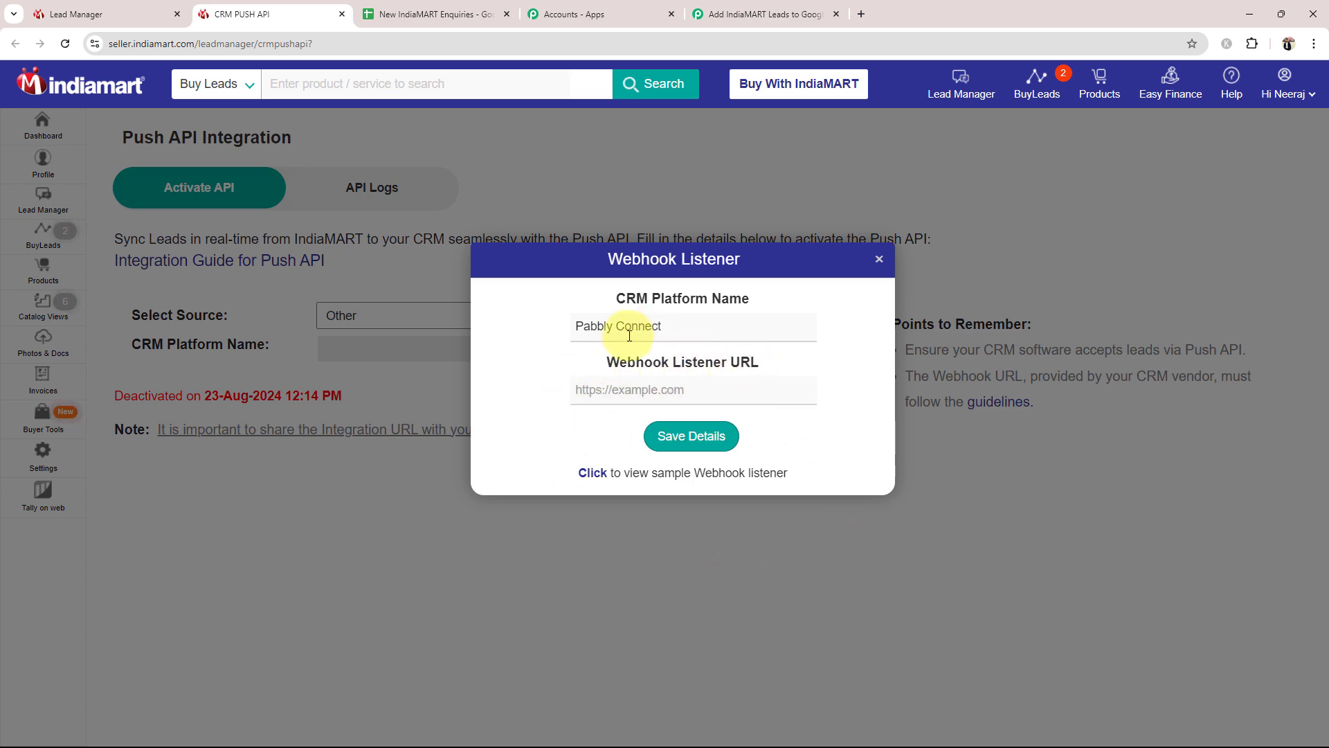
# - Copy the webhook URL from the Pabbly Connect workflow, paste it as IndiaMART's Webhook Listener URL and save the details
pyautogui.click(761, 13)
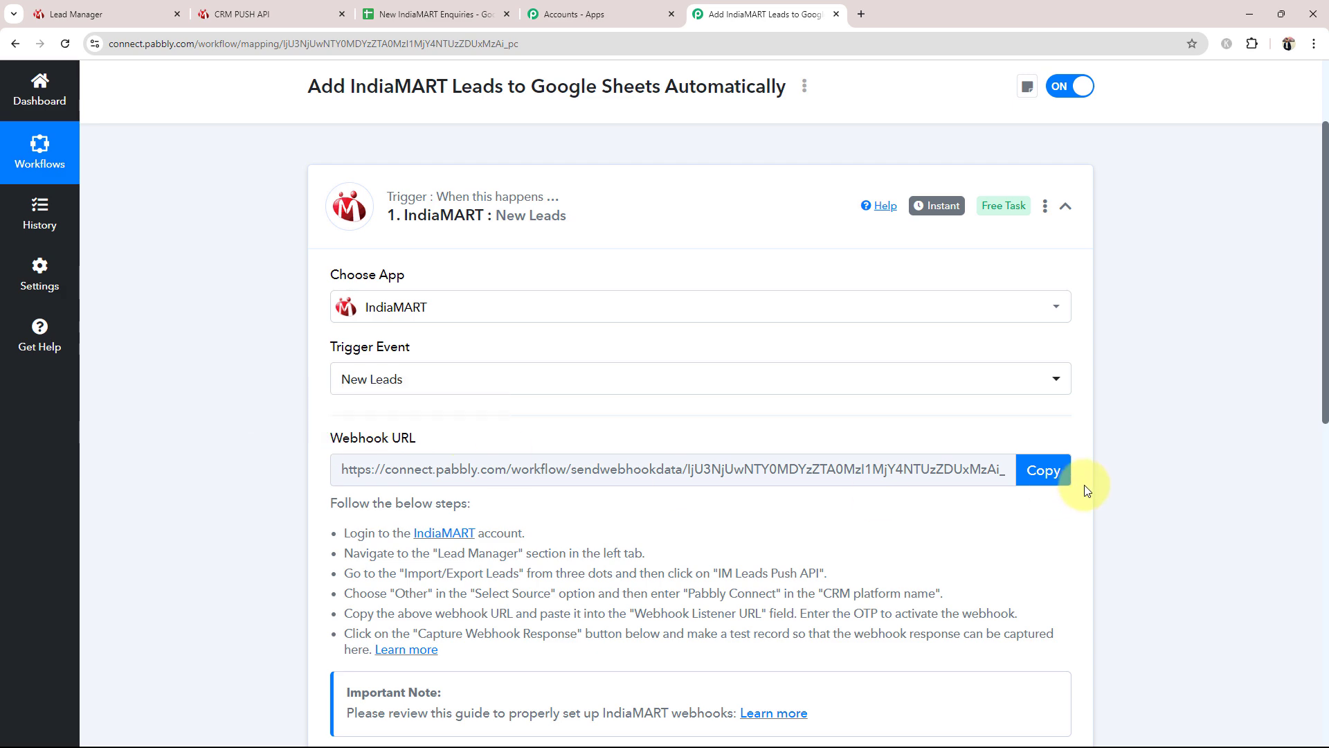
pyautogui.click(1066, 472)
pyautogui.click(249, 13)
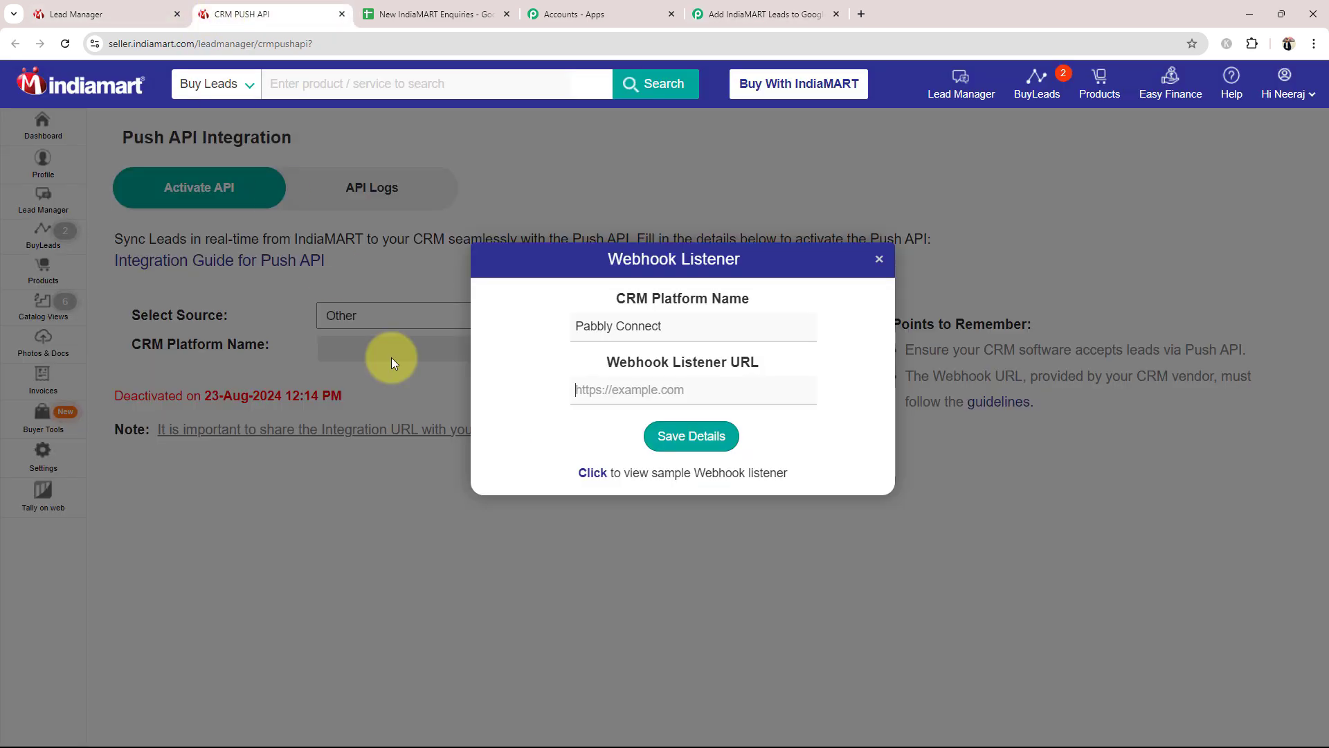
pyautogui.click(598, 402)
pyautogui.hotkey('ctrl', 'v')
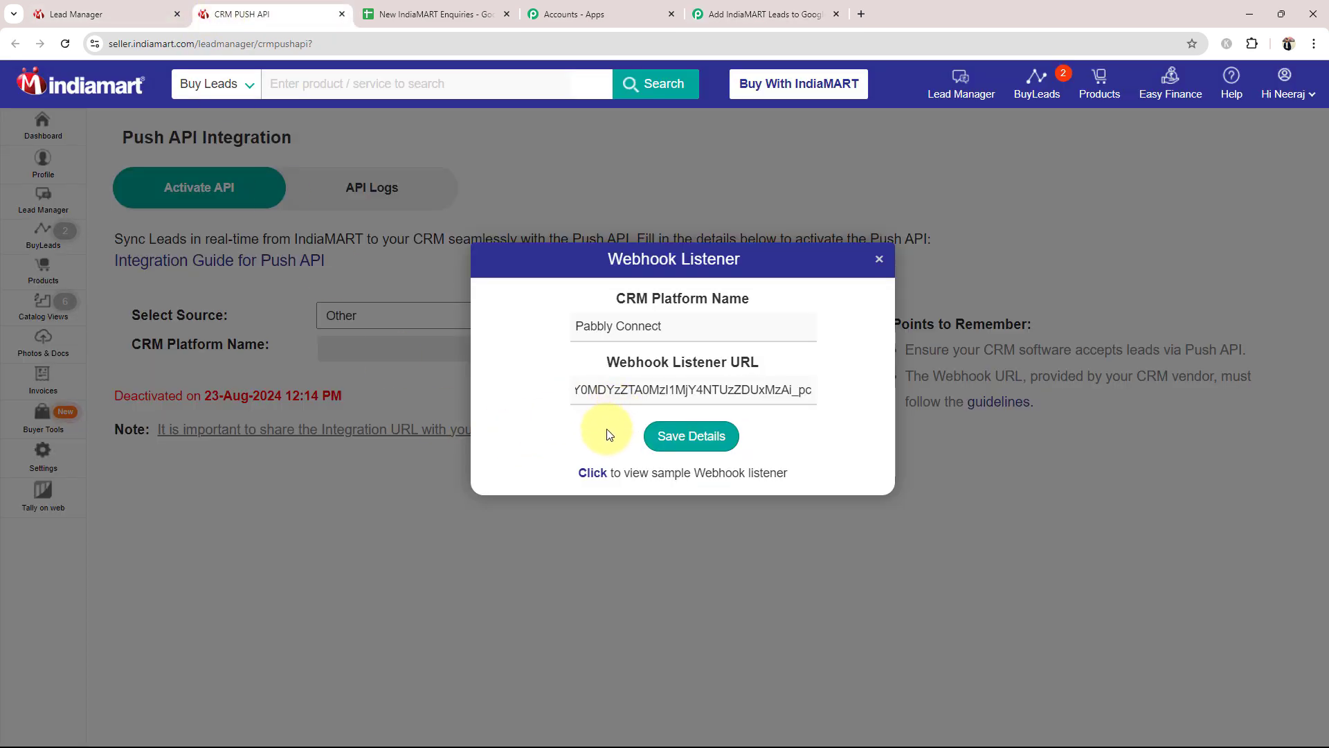
pyautogui.click(693, 436)
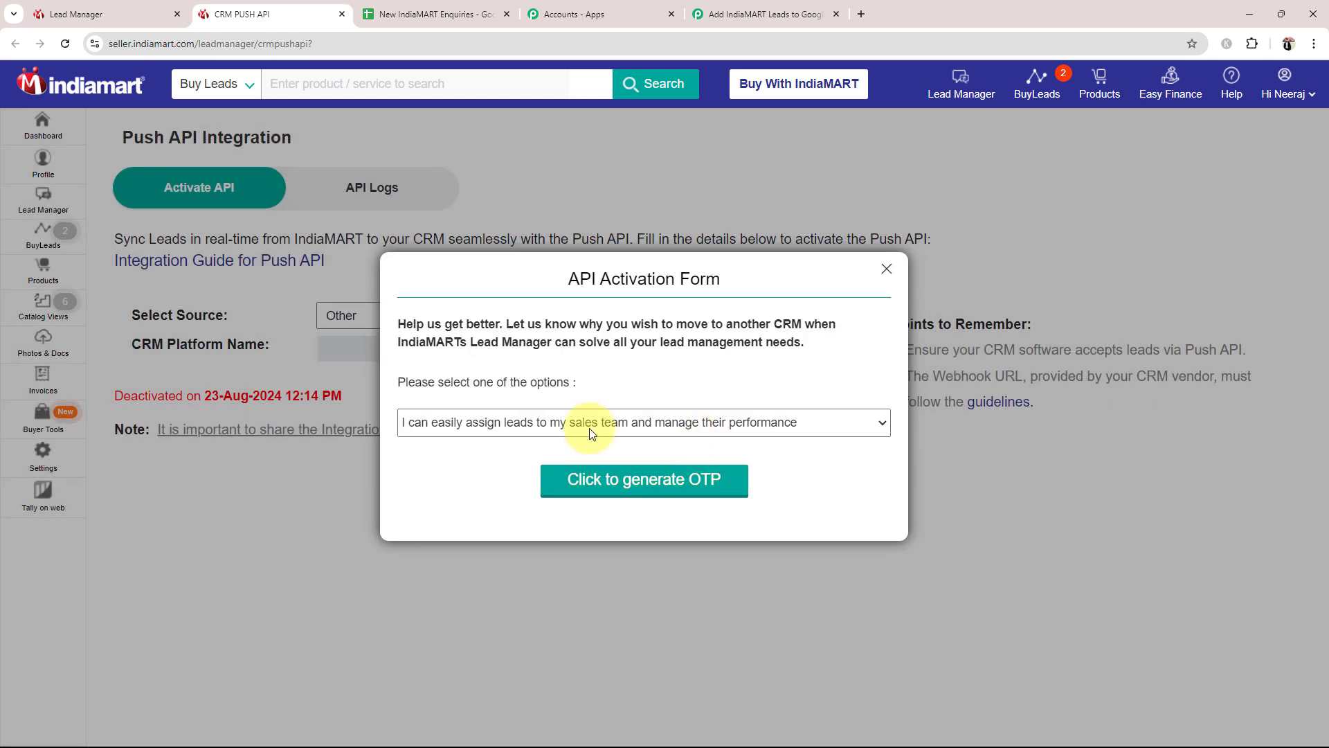
# - Give permanently saving IndiaMART leads as the API activation reason, generate a one-time password, and submit it in the OTP field
pyautogui.click(447, 424)
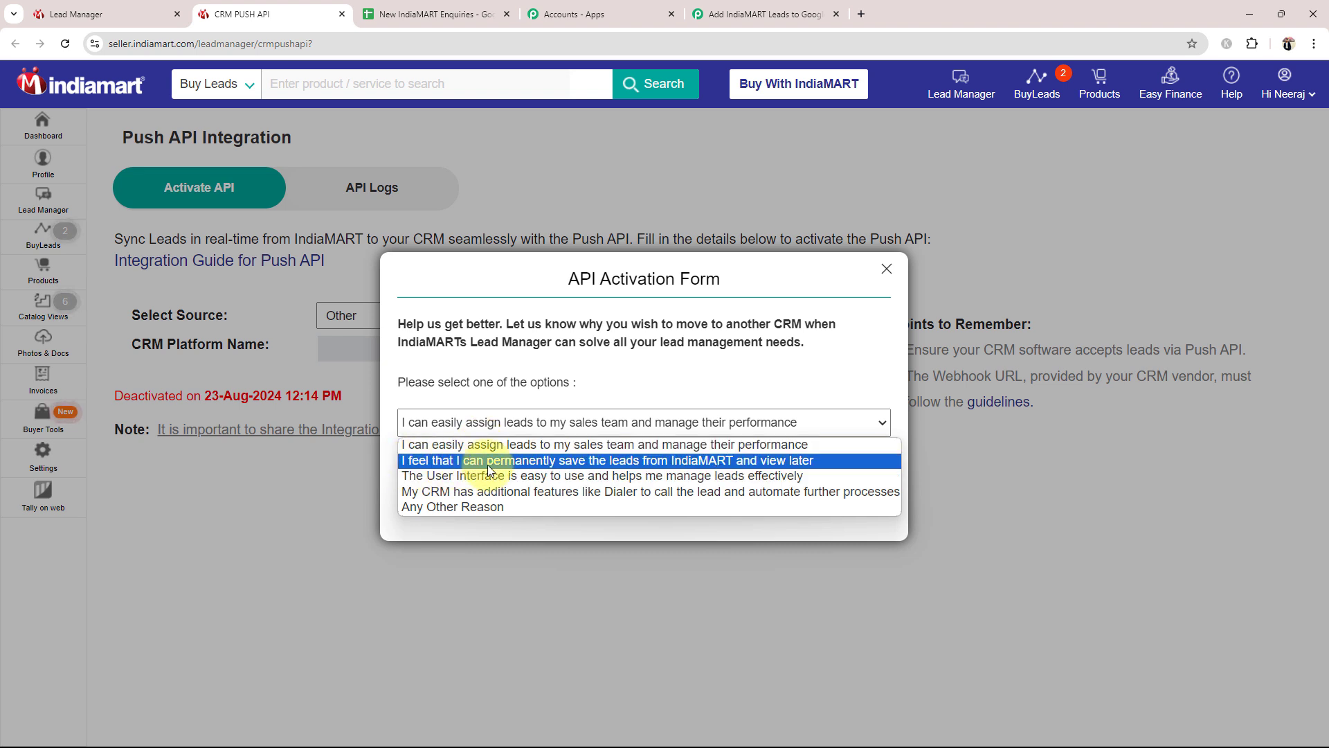
pyautogui.click(629, 465)
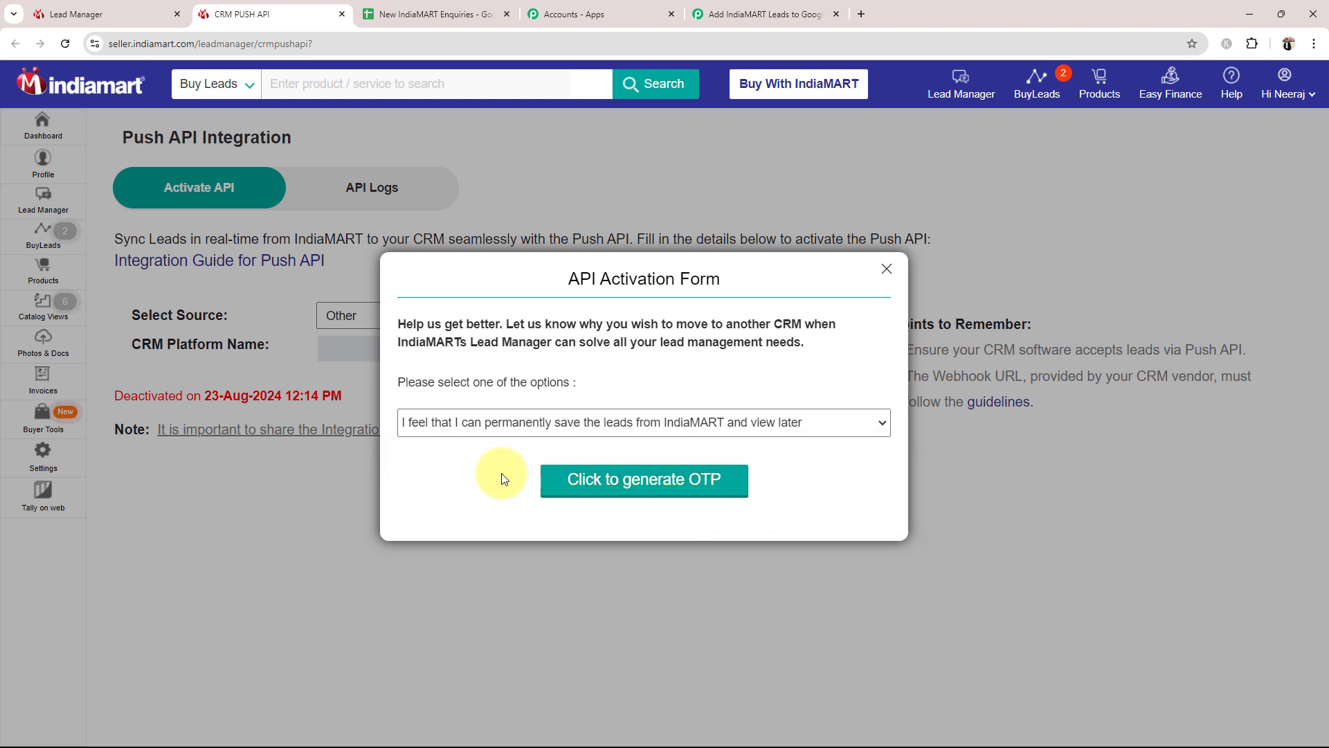
pyautogui.click(616, 490)
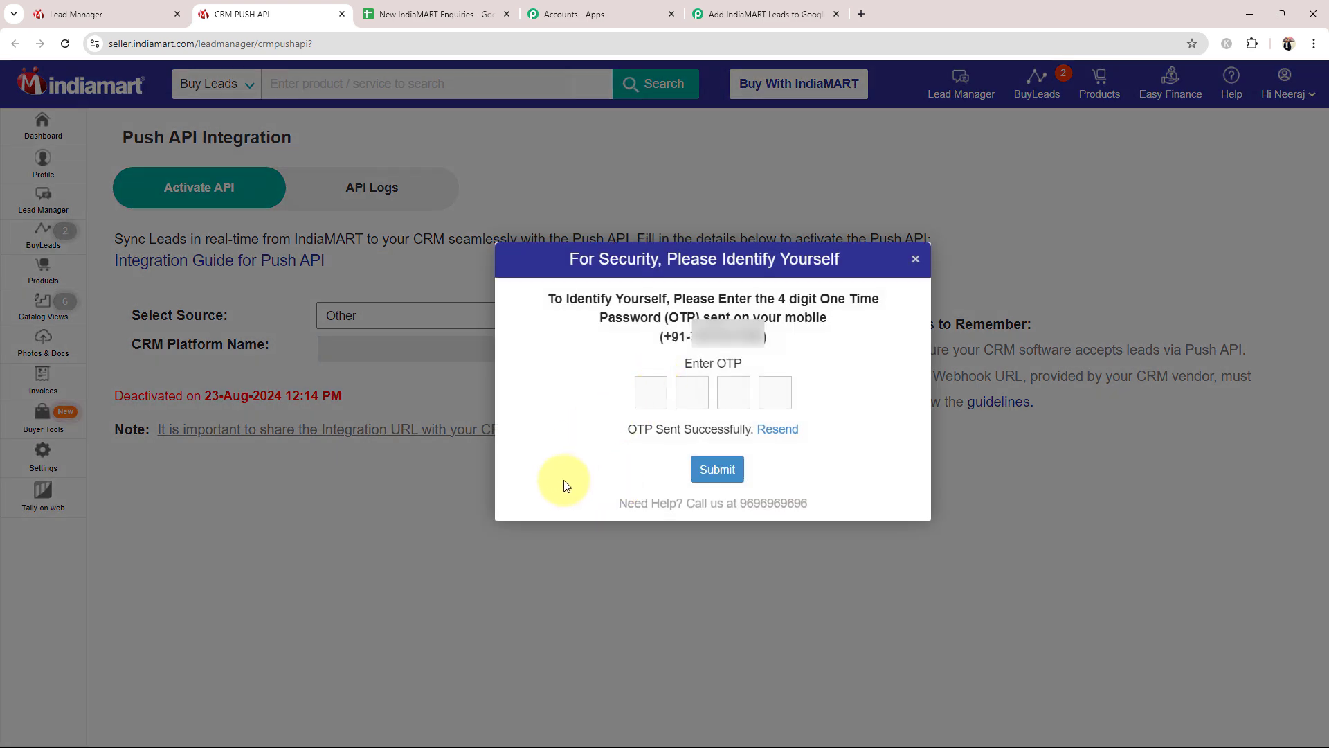
pyautogui.hotkey('ctrl', 'v')
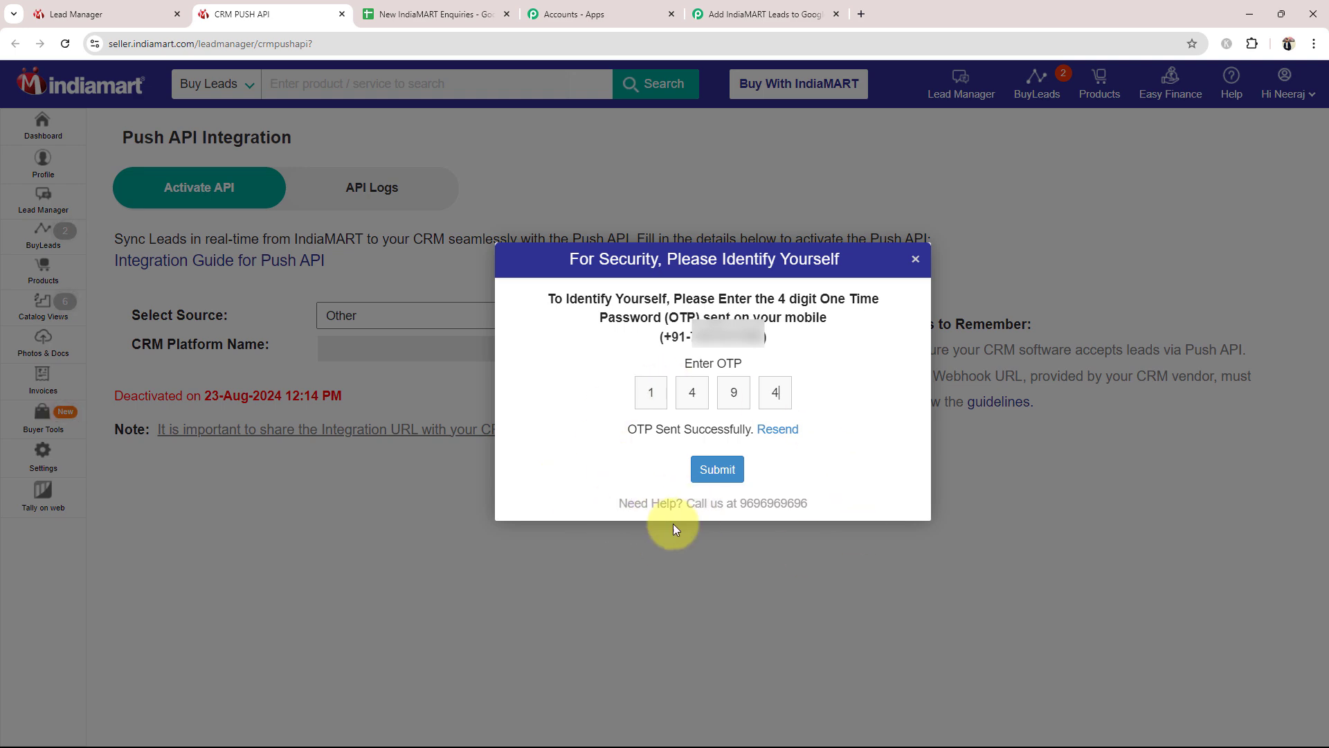
pyautogui.click(737, 469)
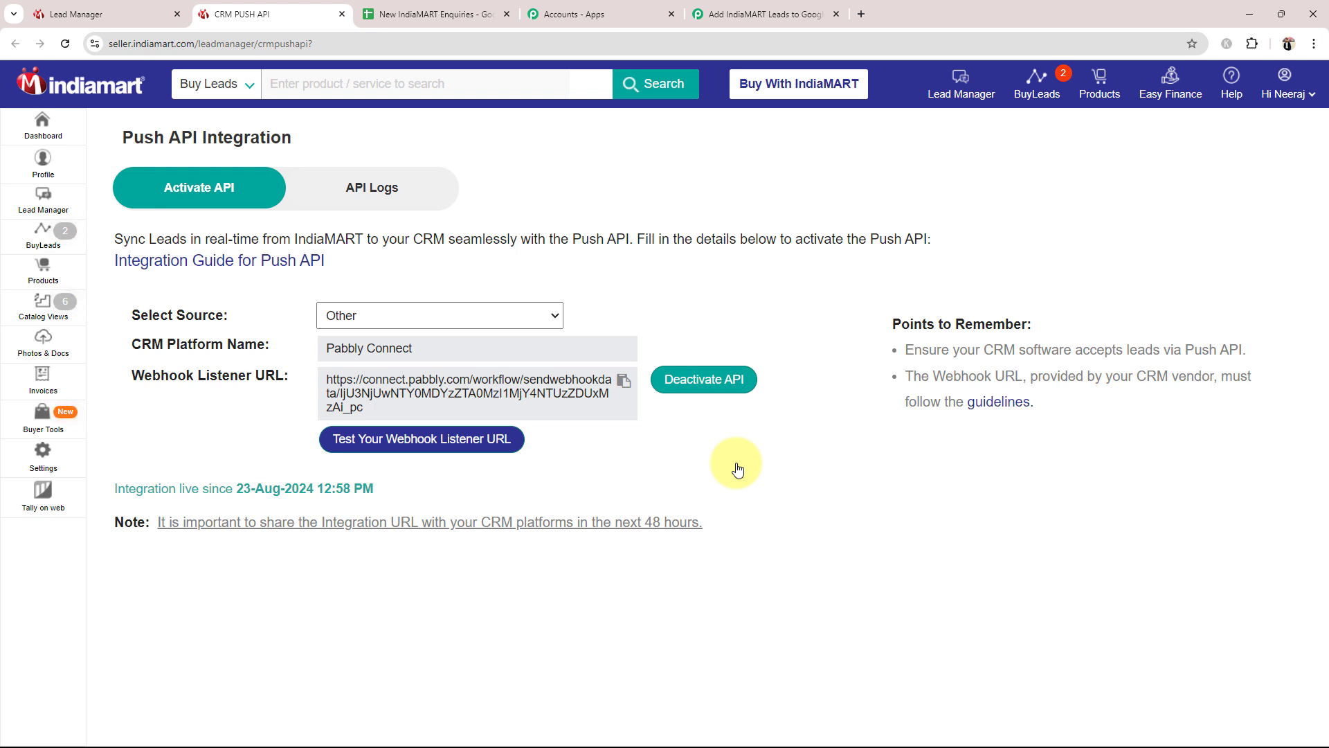
# - Switch to the Pabbly Connect workflow and check the IndiaMART trigger's webhook capture status
pyautogui.click(761, 14)
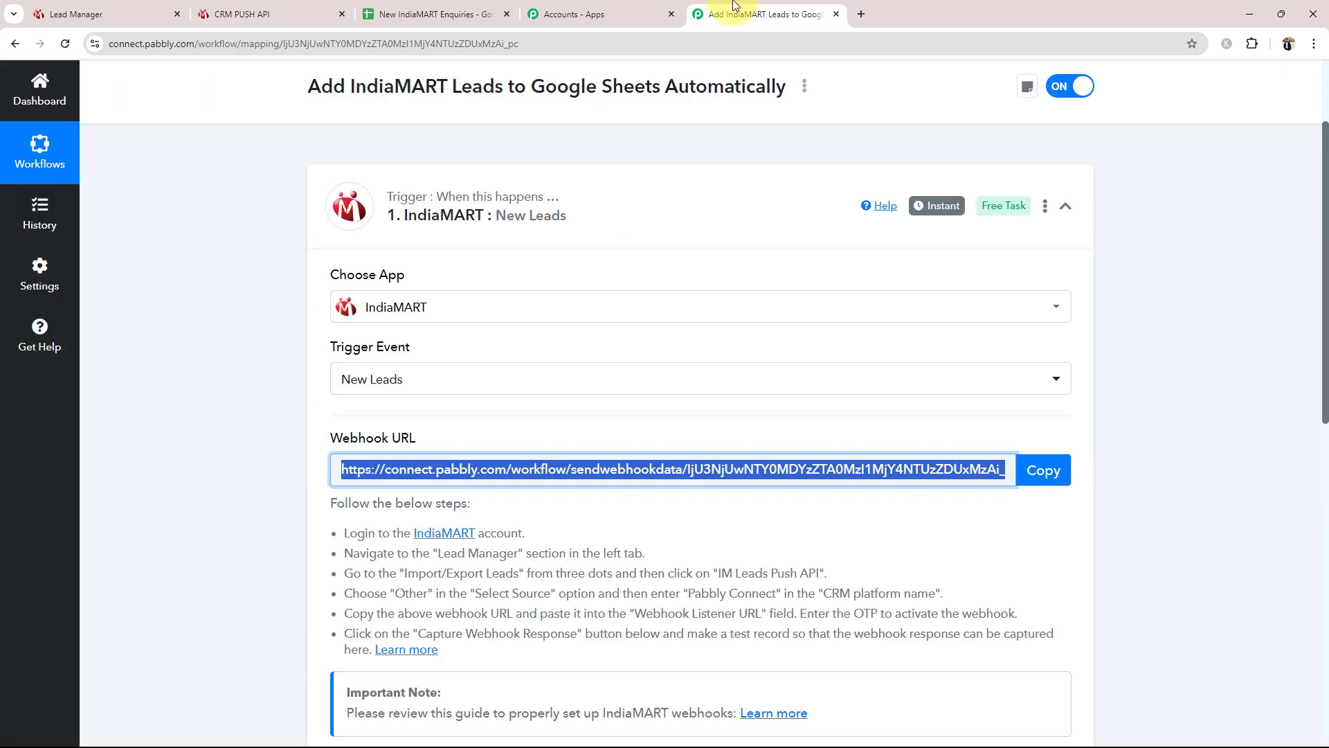
pyautogui.click(230, 479)
pyautogui.scroll(-3, 230, 479)
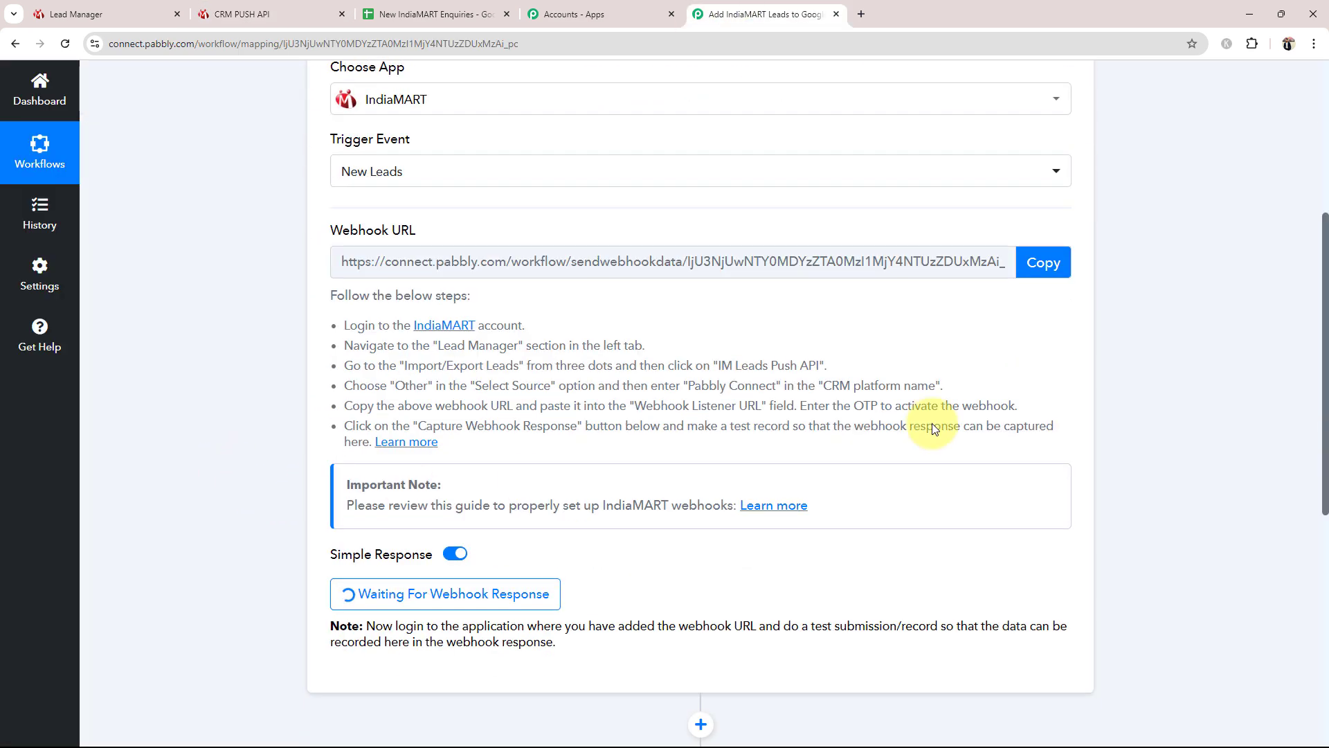
# - Return to IndiaMART's Push API page, review the sample lead data in Webhook Listener Testing, and run the webhook test
pyautogui.click(256, 14)
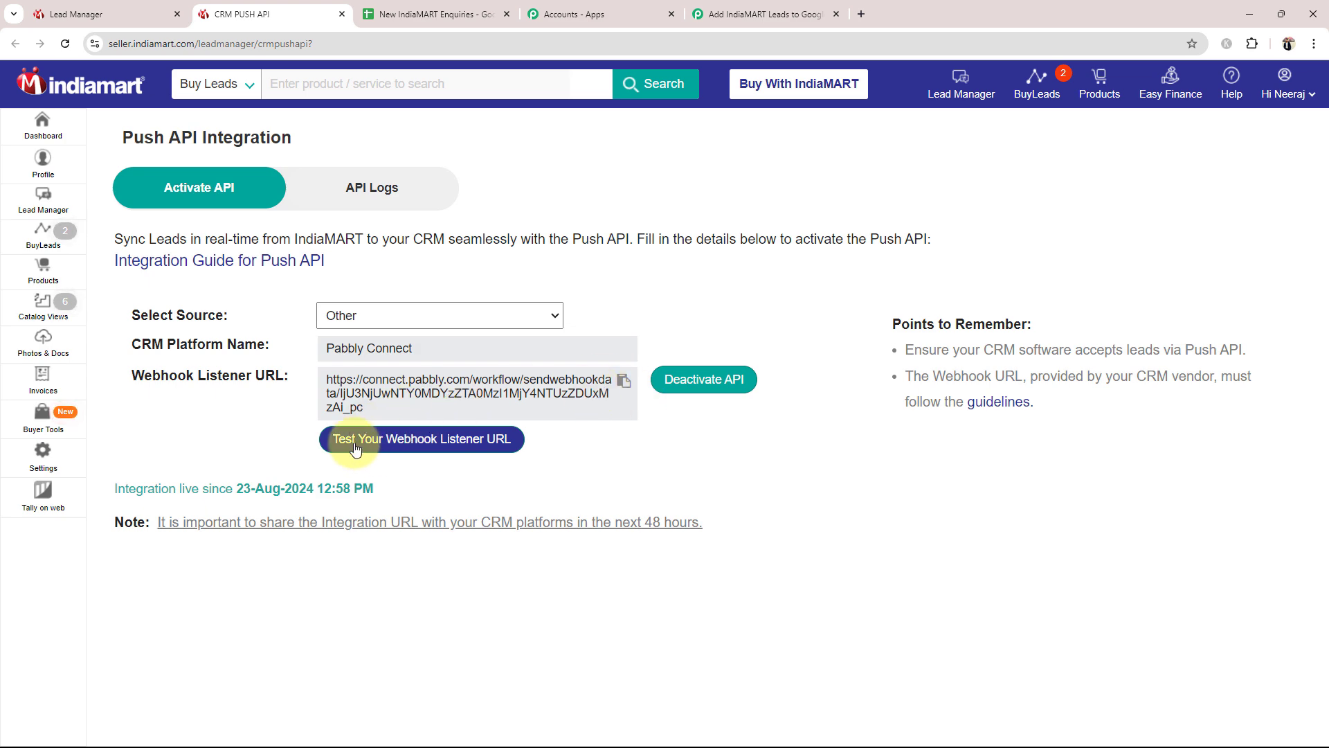
pyautogui.click(430, 443)
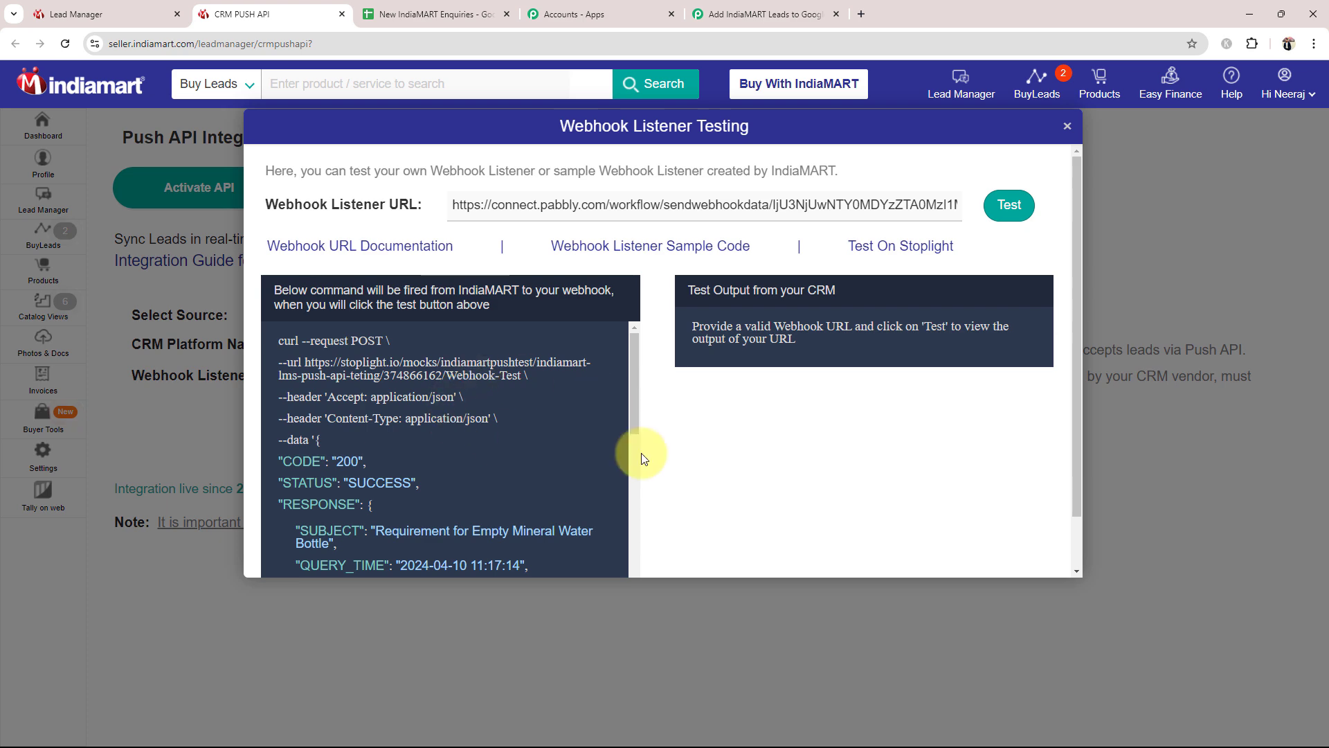
pyautogui.scroll(-5, 460, 446)
pyautogui.scroll(5, 459, 447)
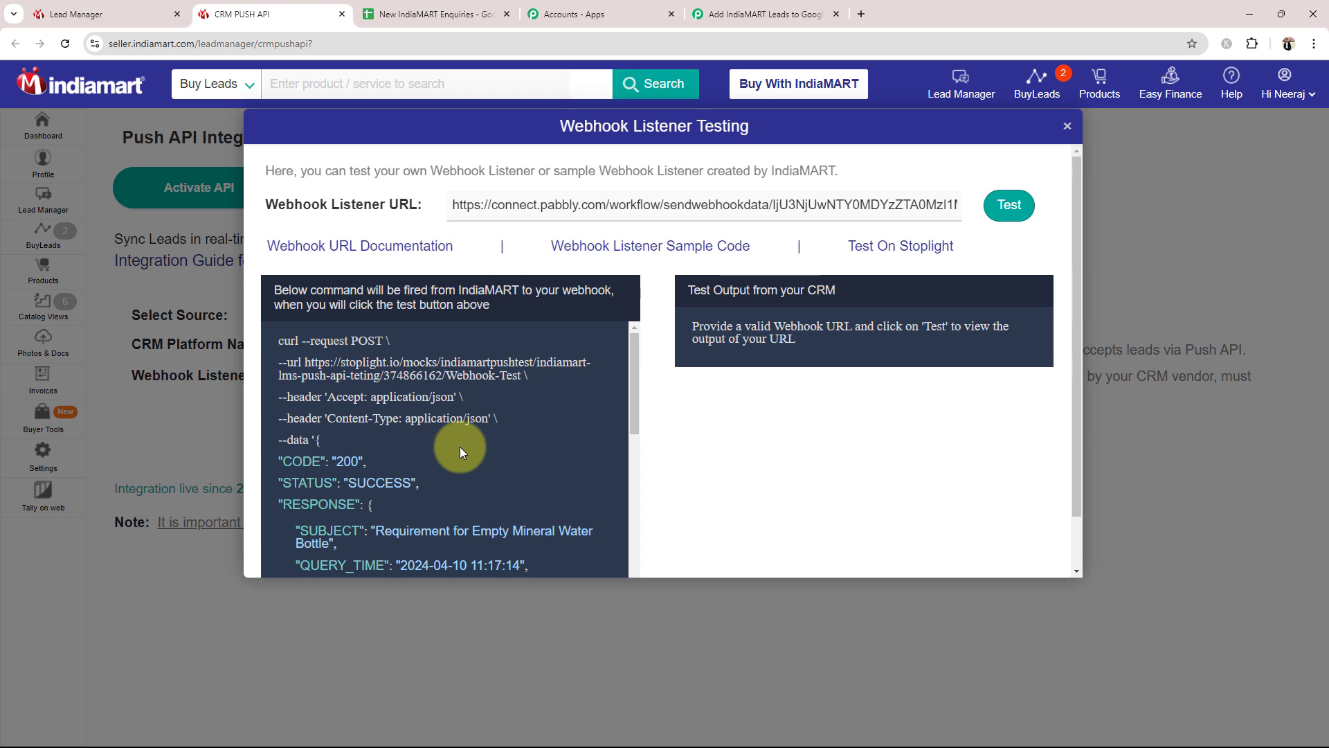
pyautogui.scroll(-1, 460, 447)
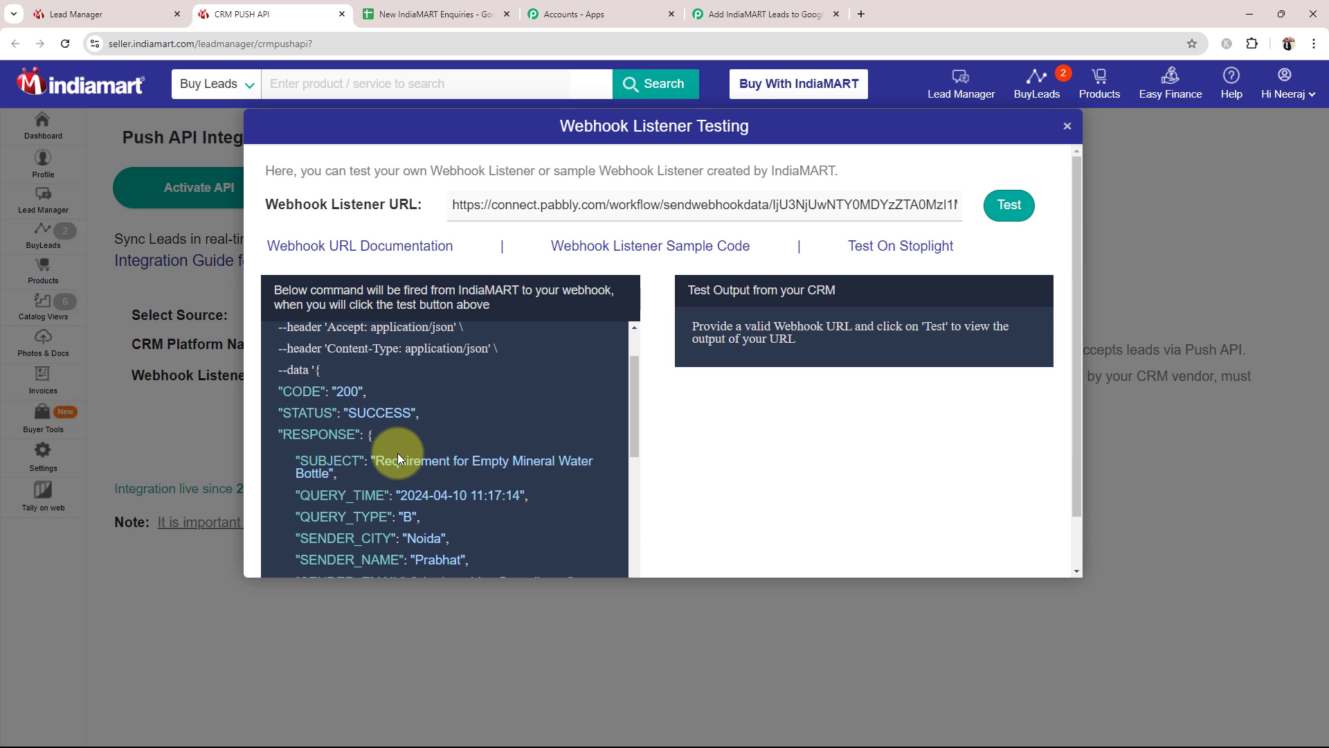
pyautogui.scroll(-1, 397, 457)
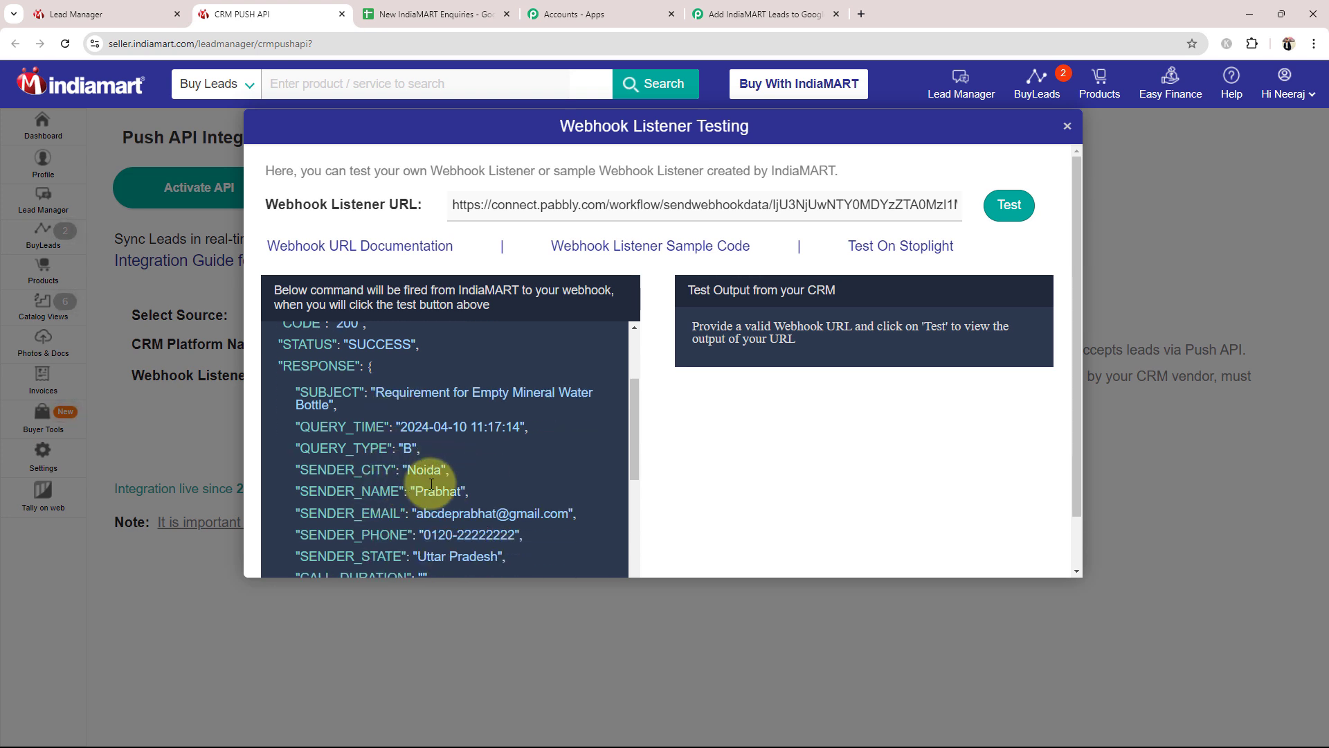
pyautogui.scroll(-2, 457, 513)
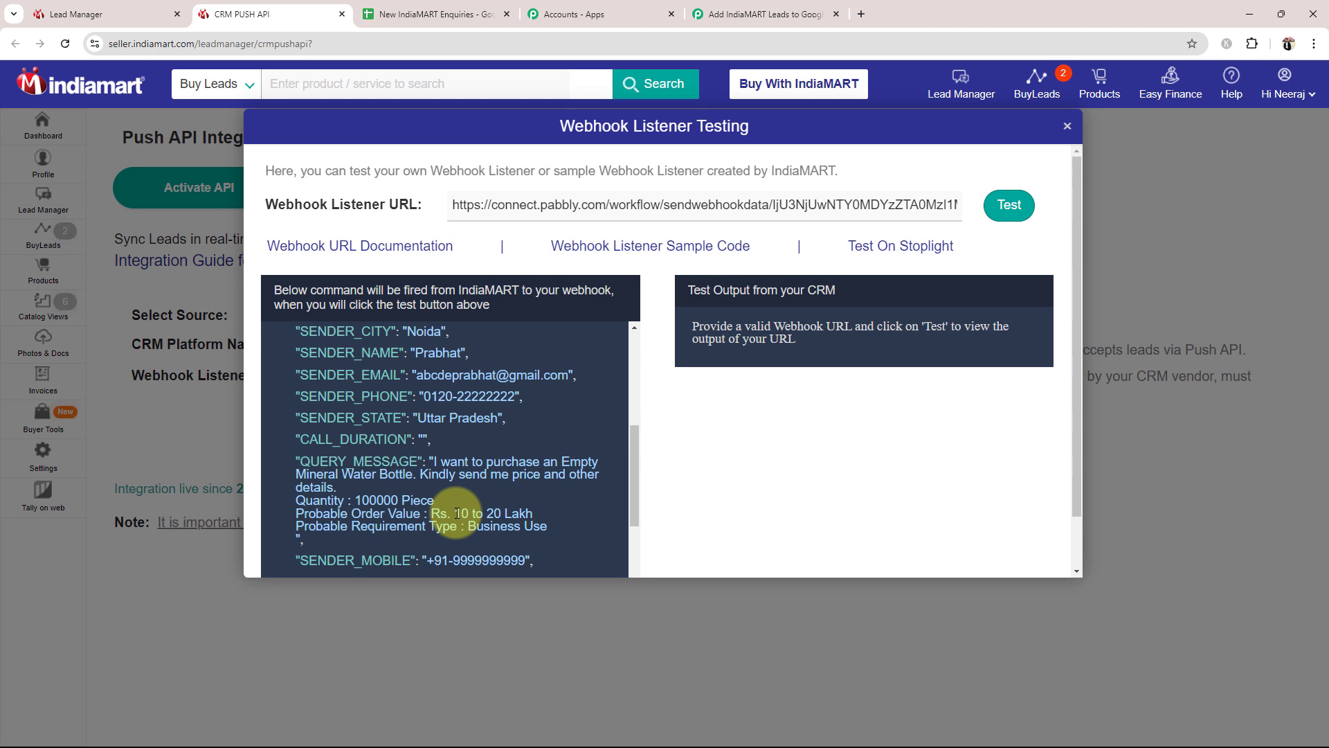
pyautogui.click(1011, 205)
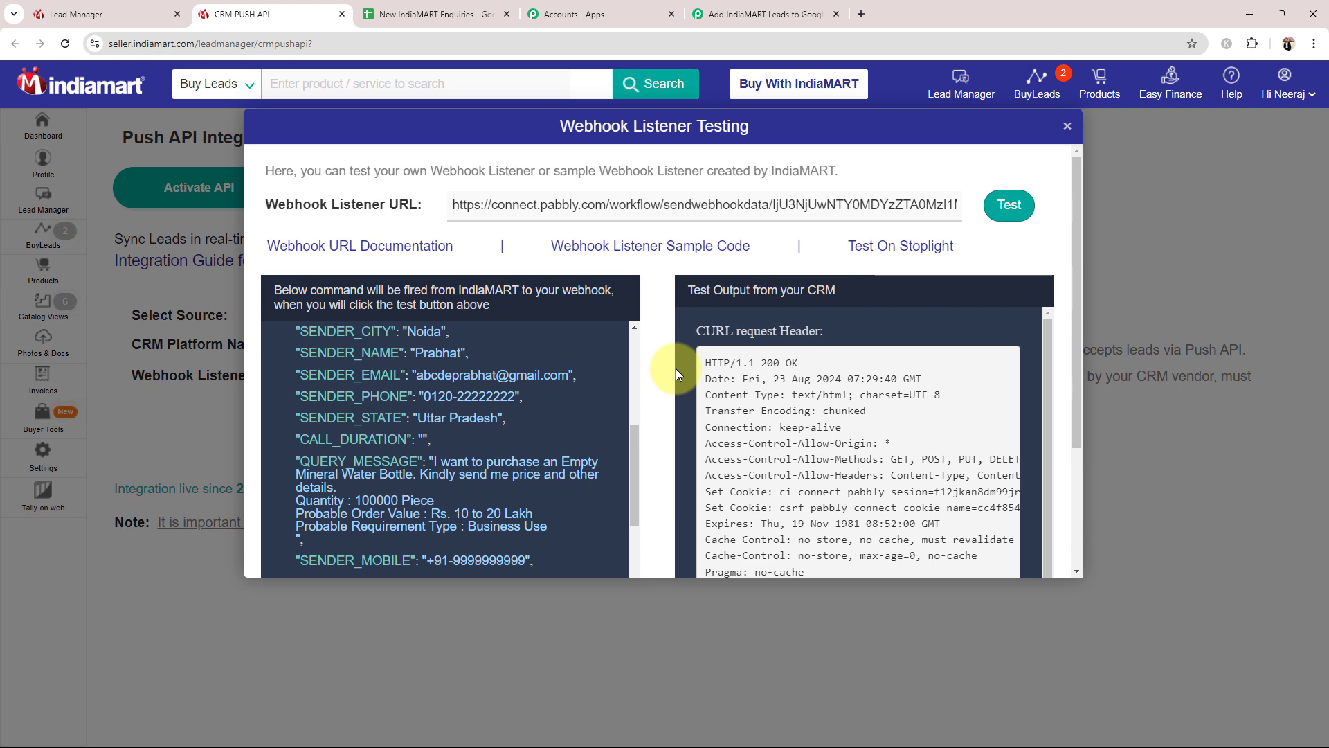
# - Switch to the Pabbly Connect workflow and examine the sender's contact, company, city and address fields in the captured IndiaMART response
pyautogui.click(751, 14)
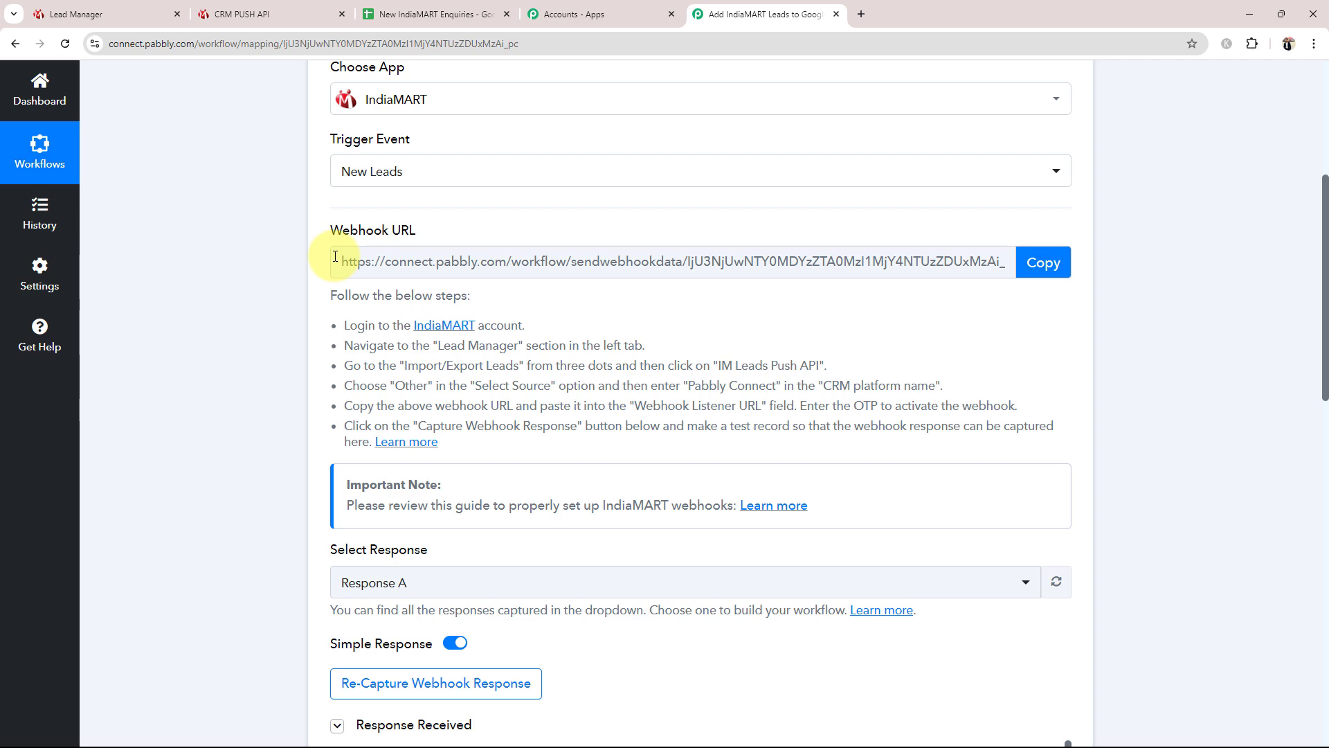
pyautogui.scroll(-9, 119, 349)
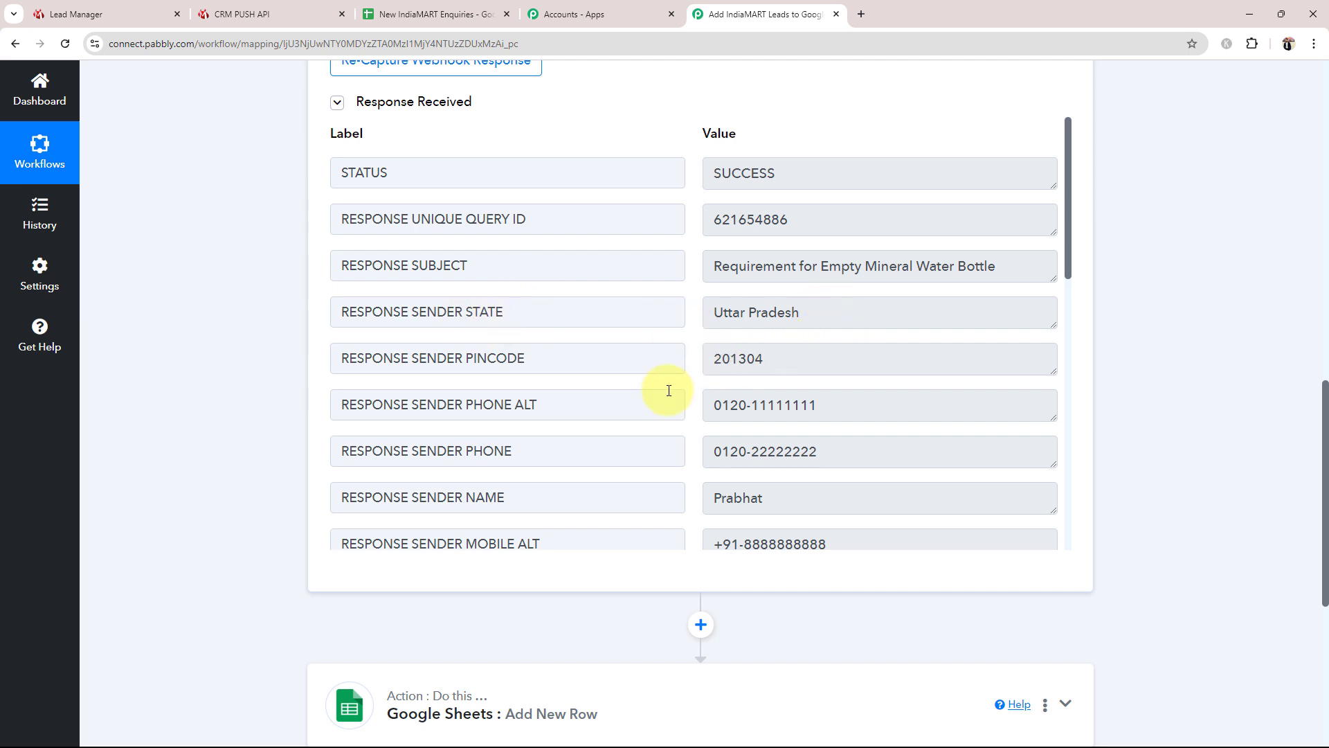
pyautogui.scroll(-1, 801, 430)
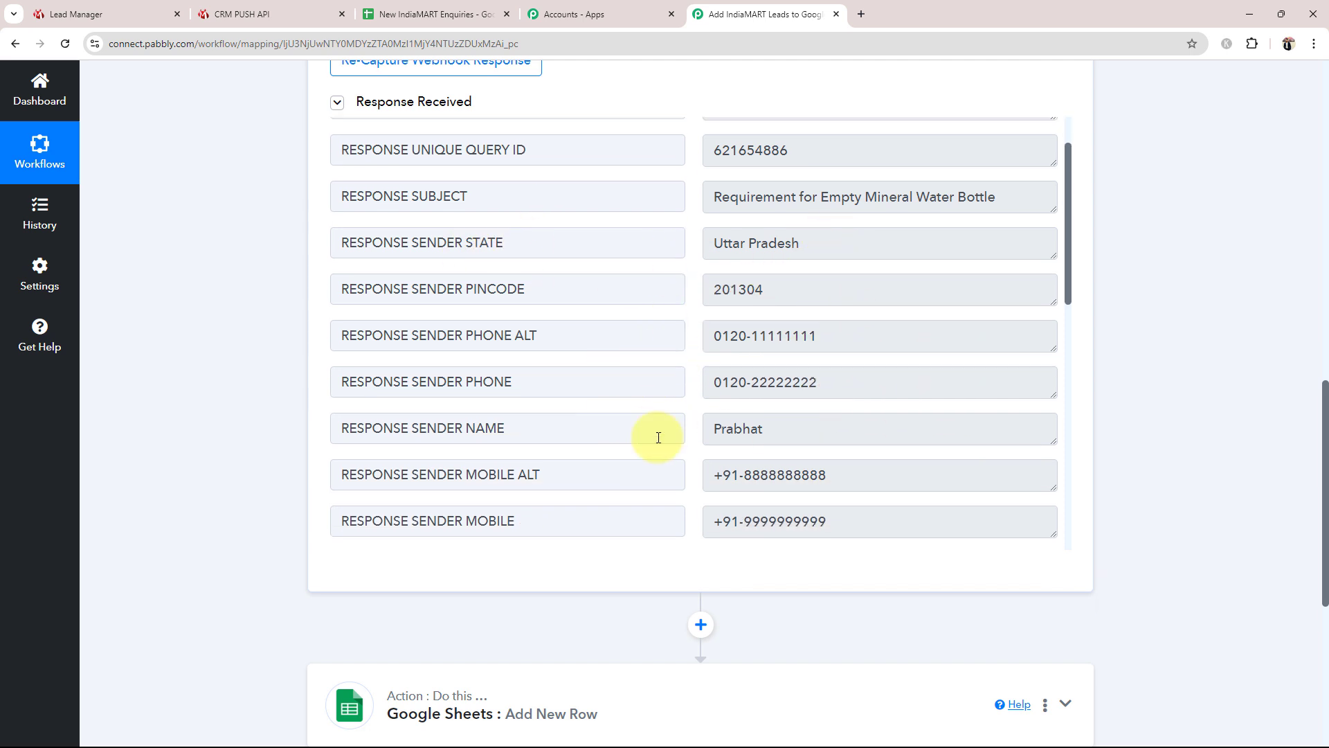
pyautogui.scroll(-3, 861, 434)
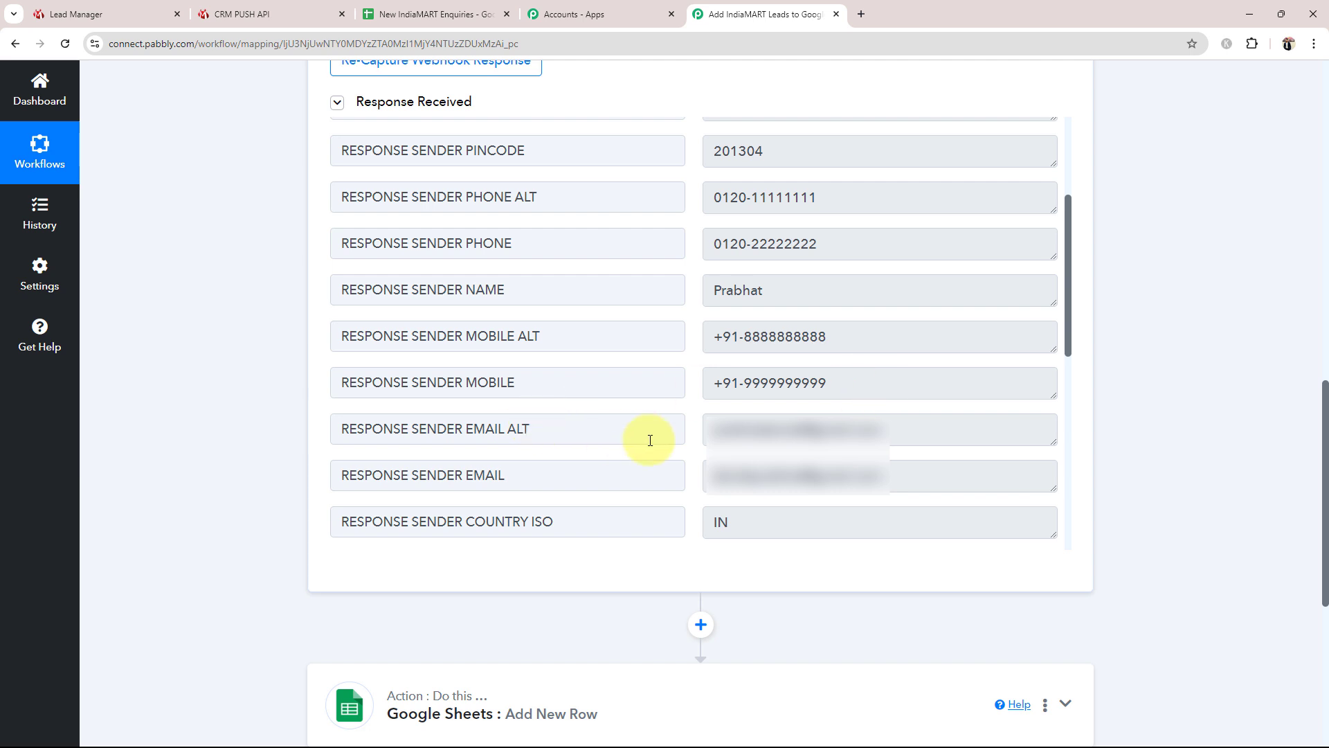
pyautogui.scroll(-3, 806, 429)
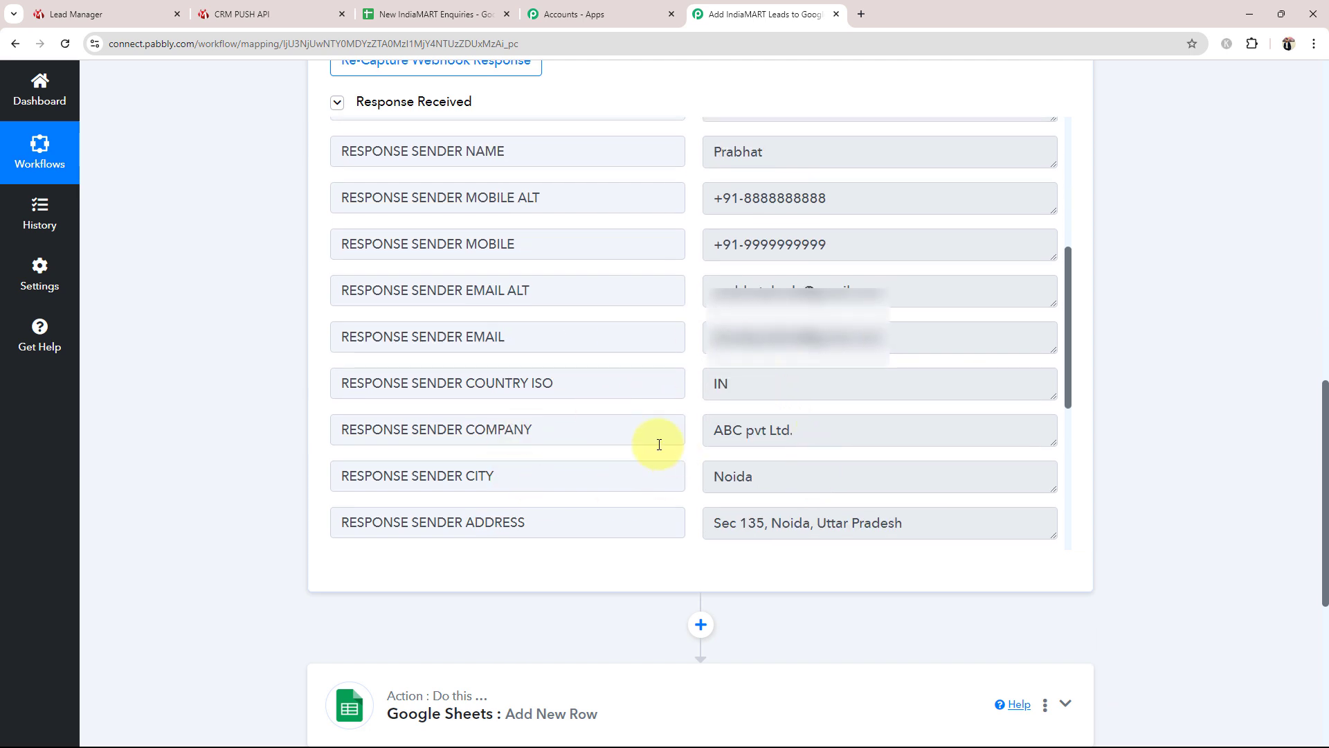
pyautogui.moveTo(830, 437); pyautogui.dragTo(694, 460)
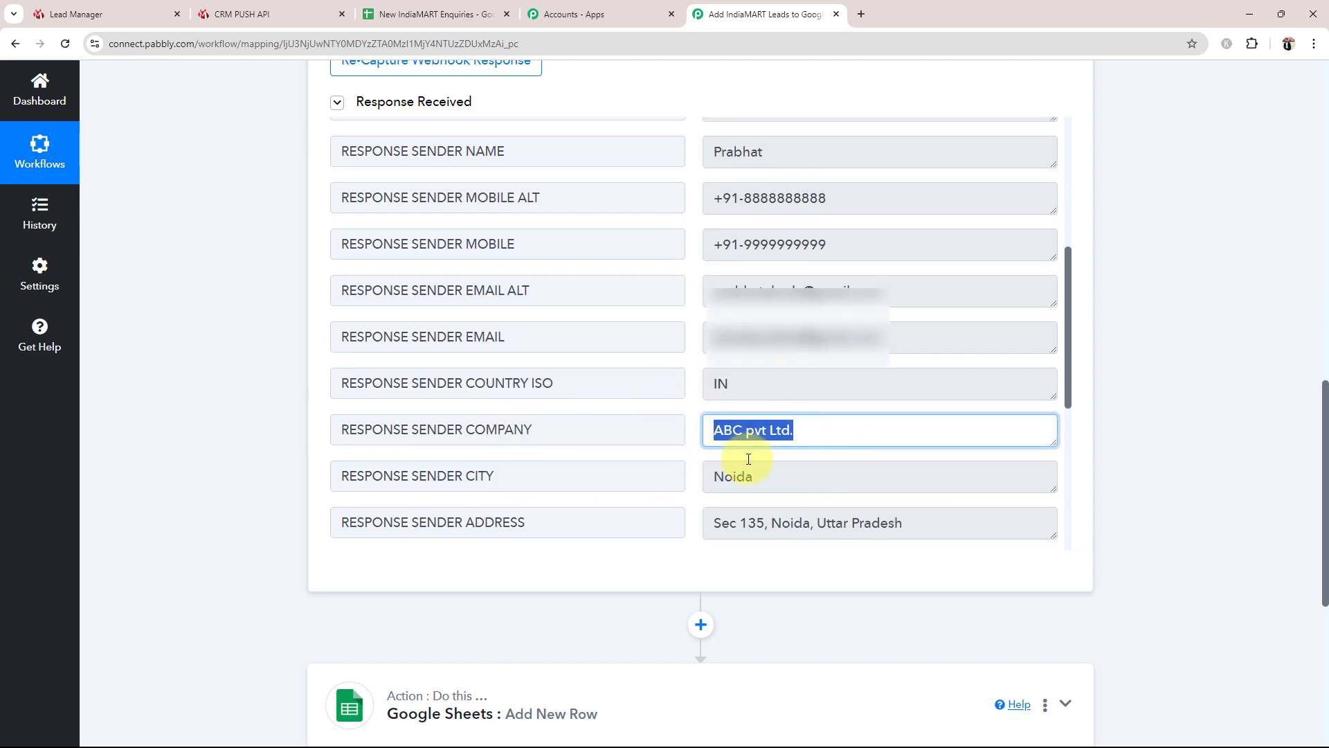
pyautogui.scroll(-3, 778, 357)
pyautogui.moveTo(778, 355); pyautogui.dragTo(656, 341)
pyautogui.moveTo(937, 388); pyautogui.dragTo(703, 395)
pyautogui.scroll(-3, 876, 457)
pyautogui.scroll(-1, 799, 455)
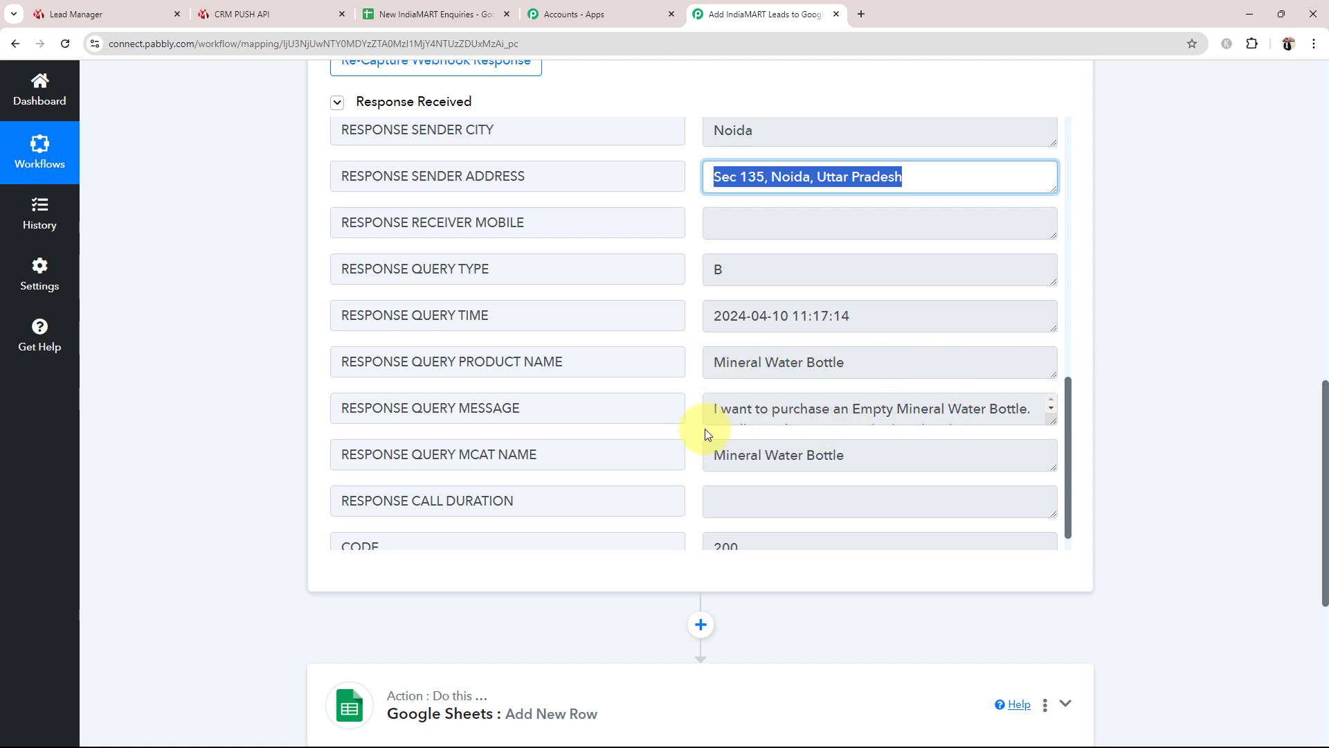
# - Enlarge the RESPONSE QUERY MESSAGE value to read the full enquiry, and review the rest of the captured response
pyautogui.moveTo(1058, 415); pyautogui.dragTo(1053, 493)
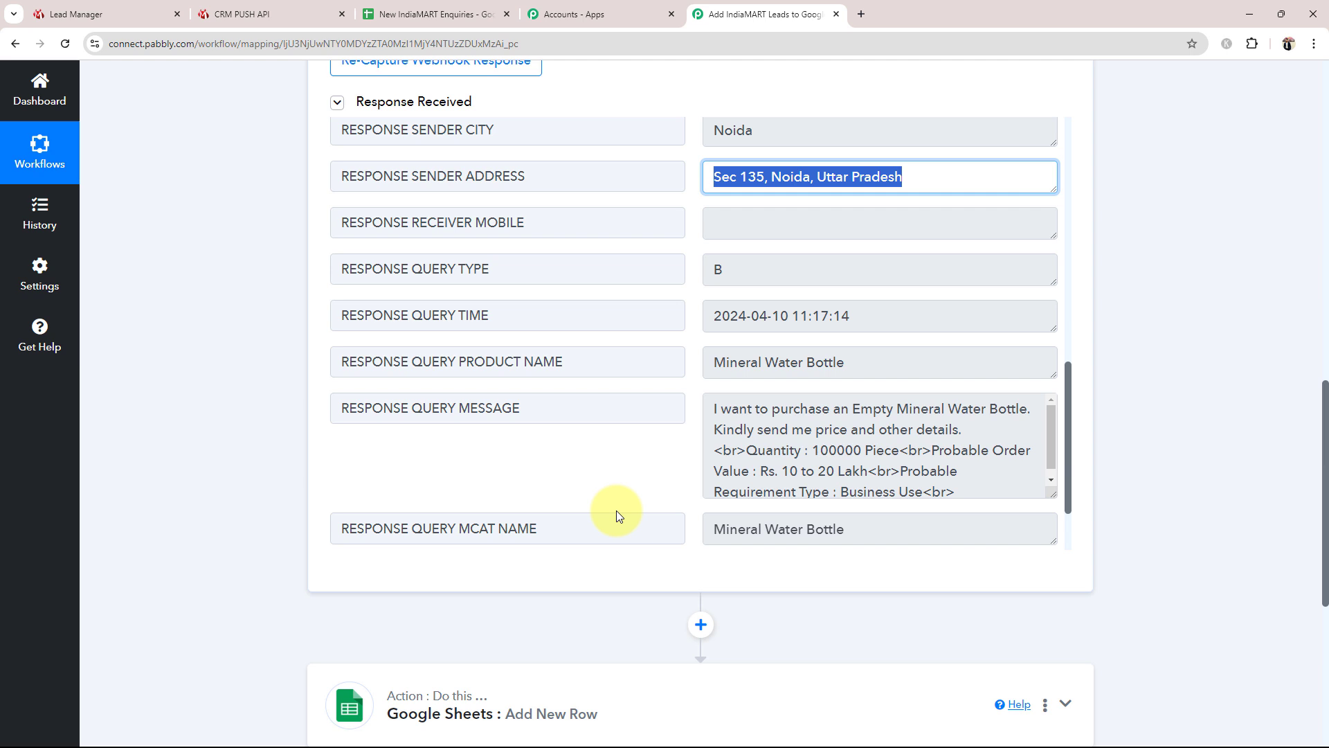
pyautogui.click(246, 468)
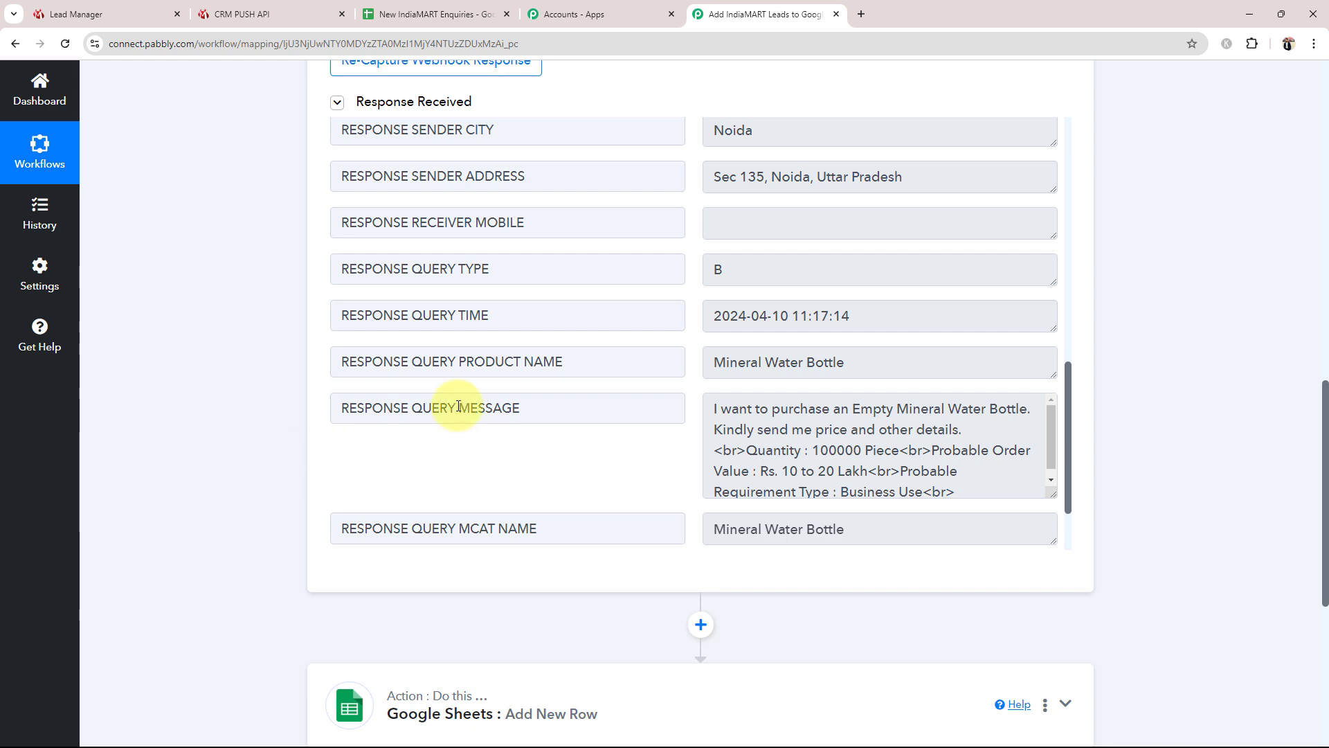
pyautogui.scroll(10, 712, 407)
pyautogui.scroll(1, 718, 410)
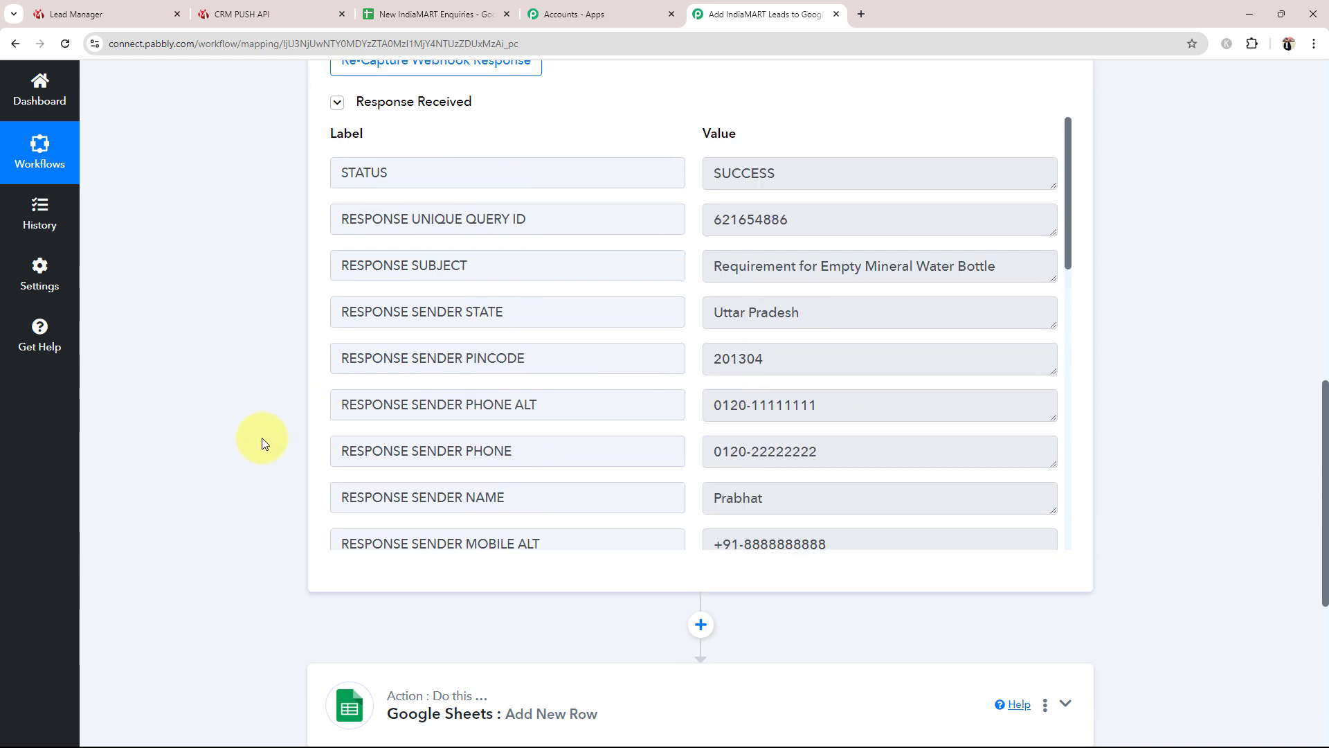
pyautogui.scroll(5, 264, 443)
pyautogui.scroll(-5, 235, 533)
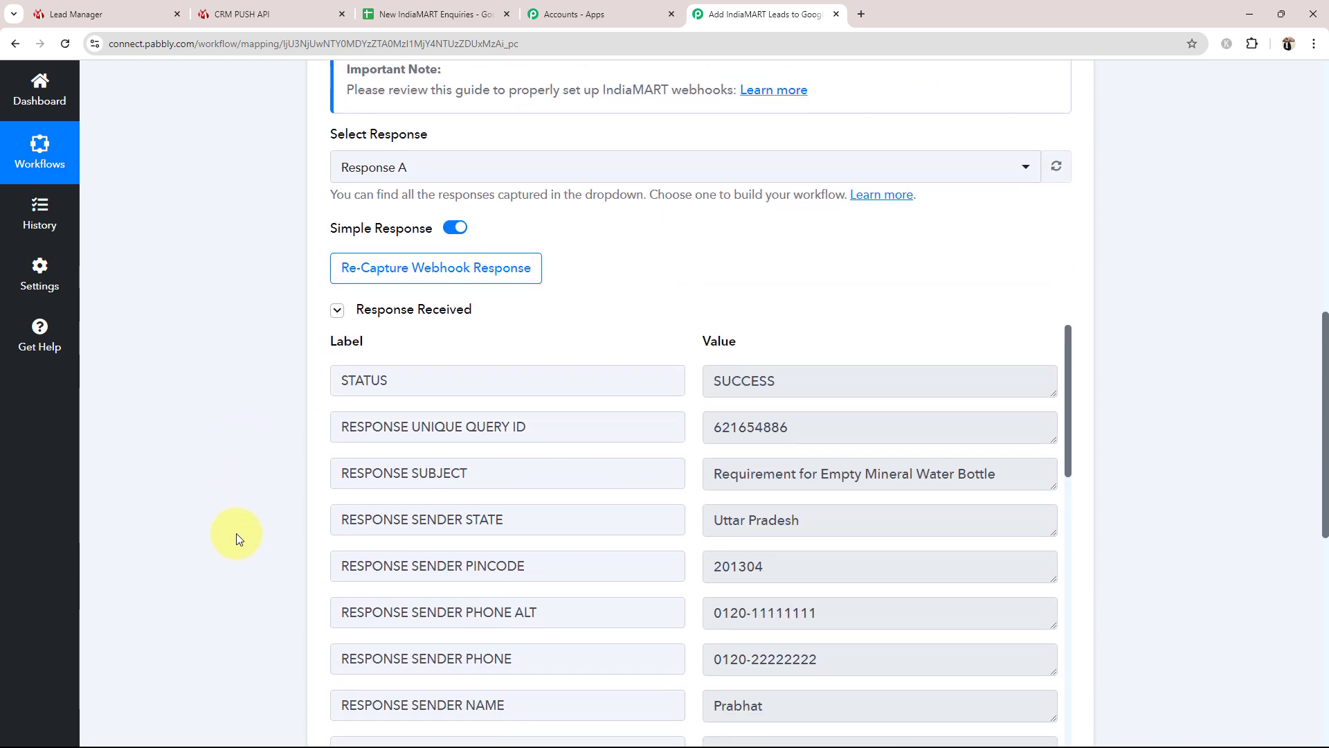
pyautogui.scroll(1, 235, 533)
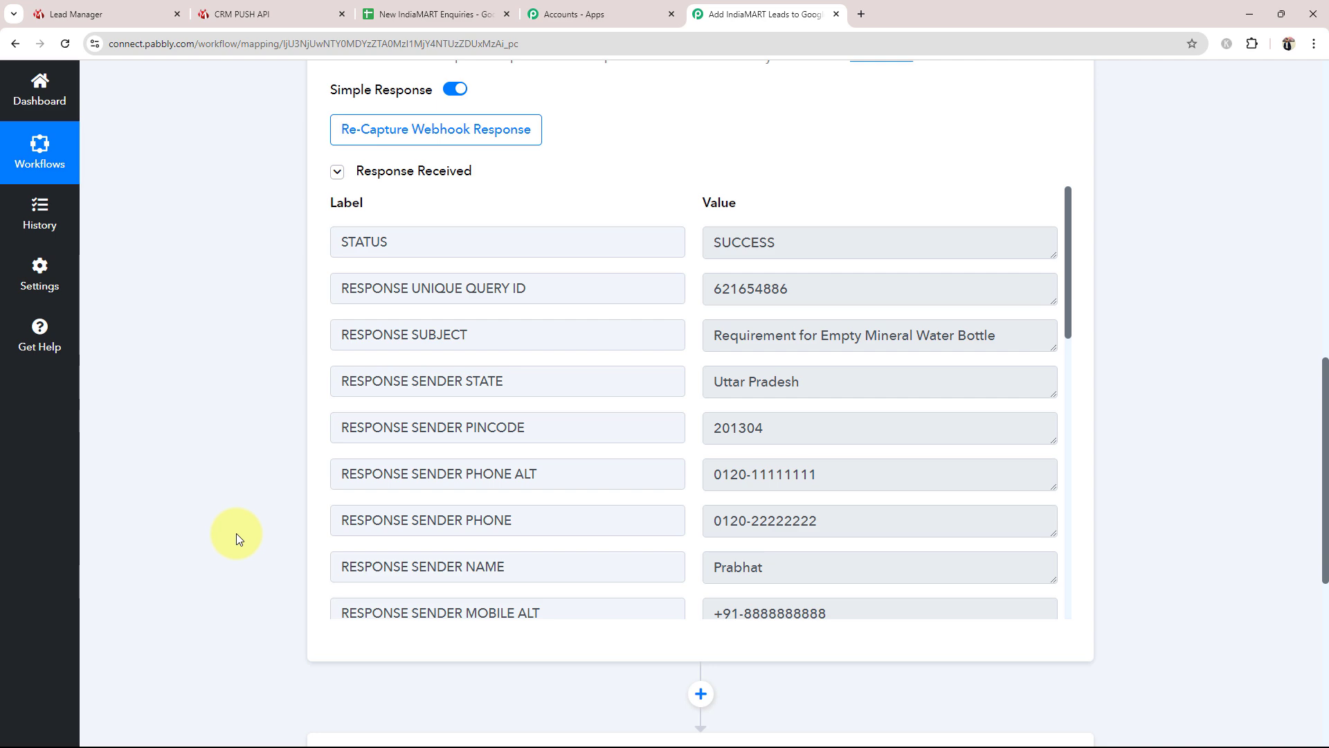
# - Collapse the IndiaMART New Leads trigger and expand the Google Sheets Add New Row action
pyautogui.scroll(10, 235, 533)
pyautogui.click(443, 158)
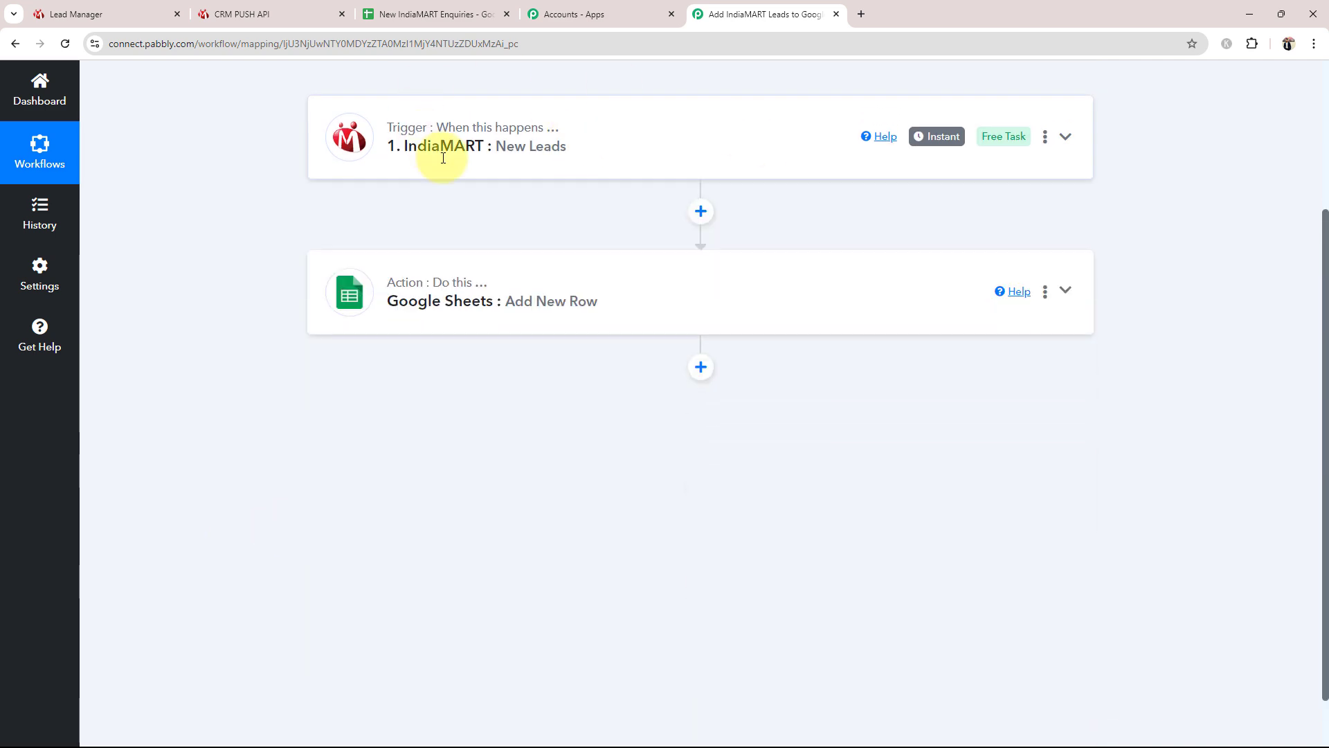
pyautogui.scroll(3, 416, 152)
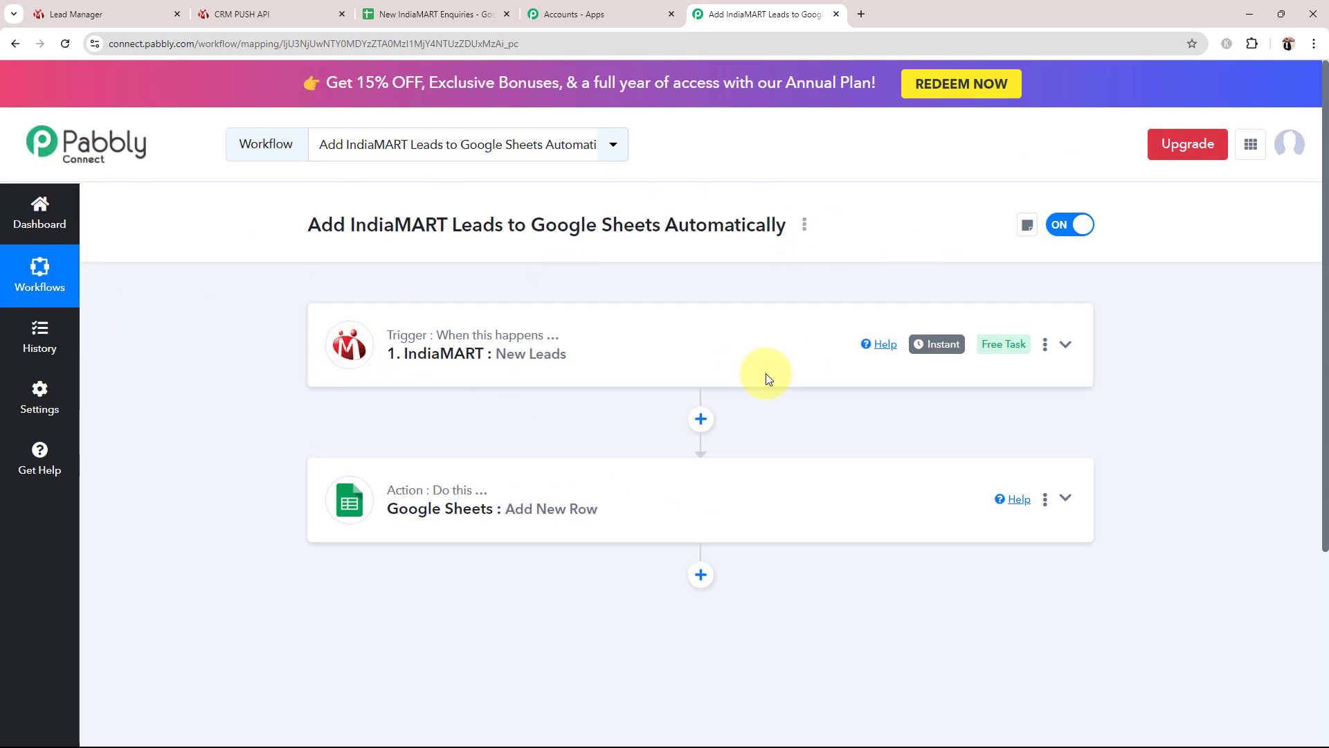
pyautogui.click(444, 529)
pyautogui.scroll(-3, 439, 605)
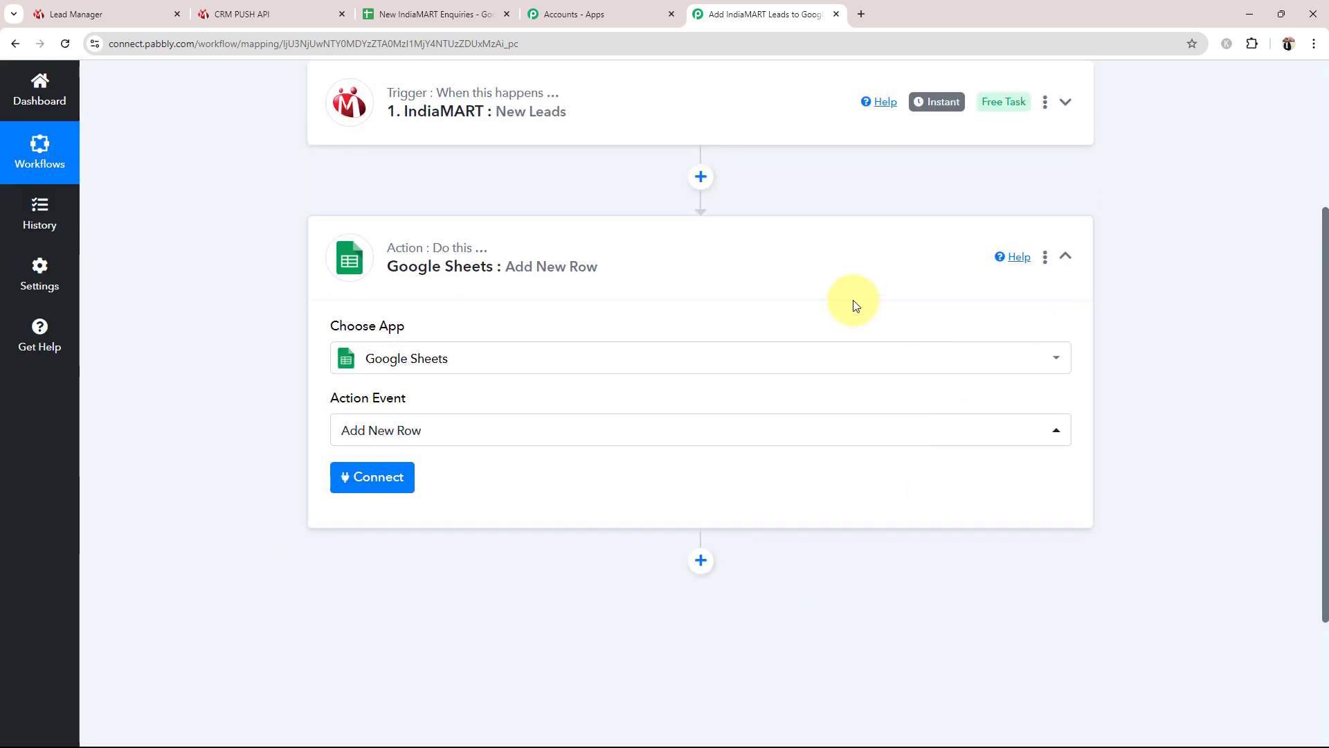
# - Add a new Google Sheets connection by signing in with the Google account and allowing Pabbly Connect Sheets access
pyautogui.click(399, 476)
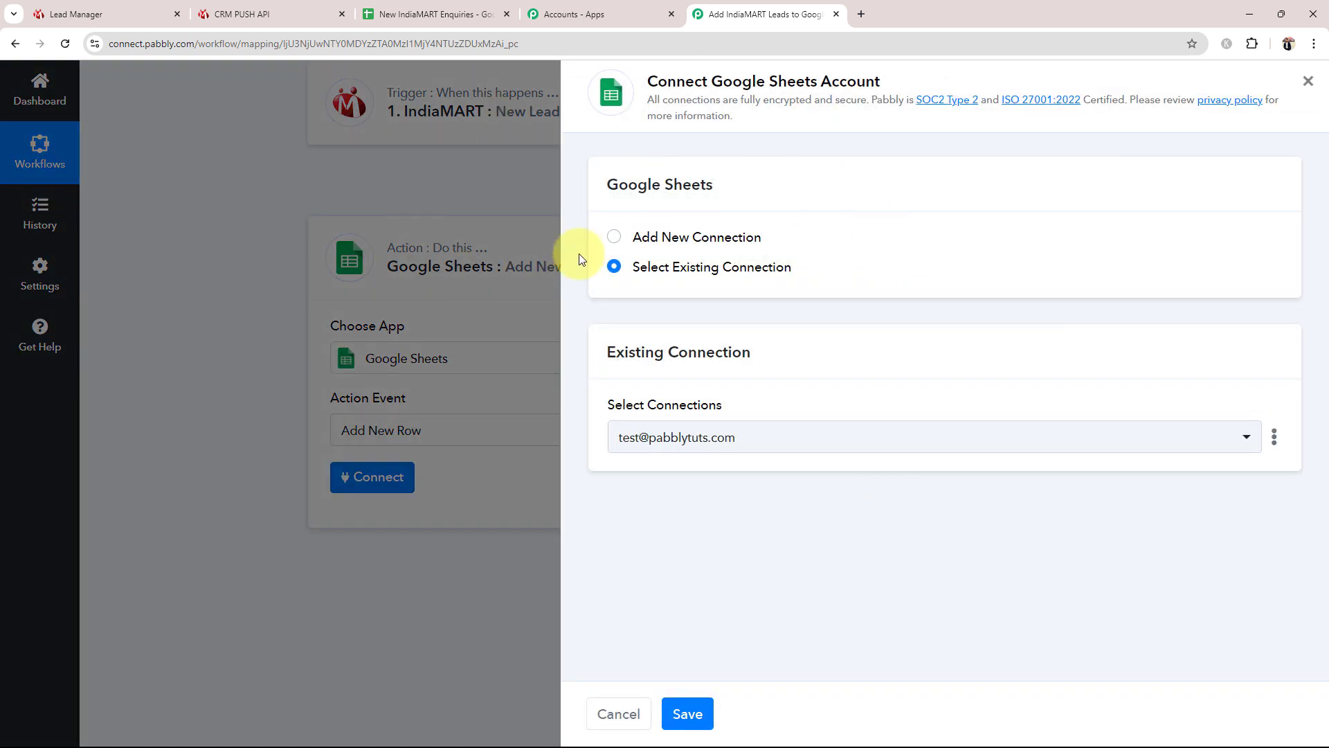
pyautogui.click(613, 237)
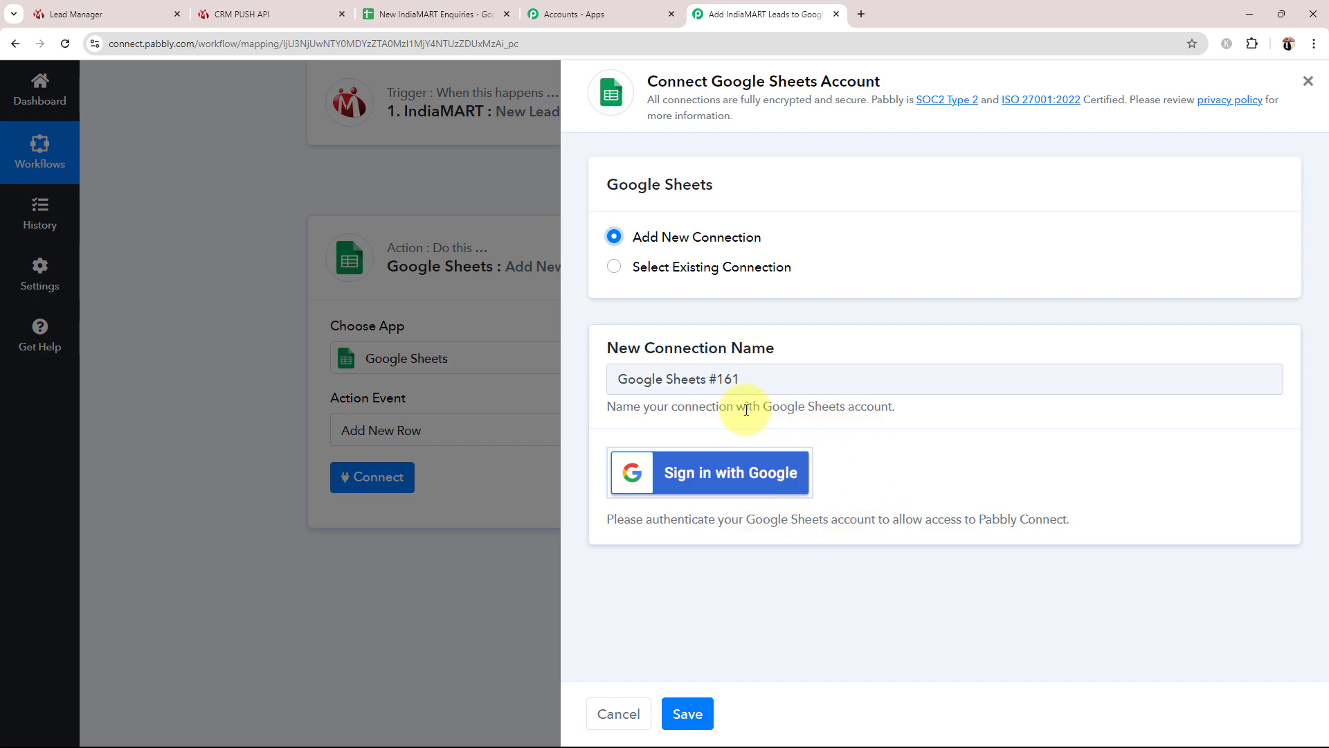
pyautogui.click(735, 474)
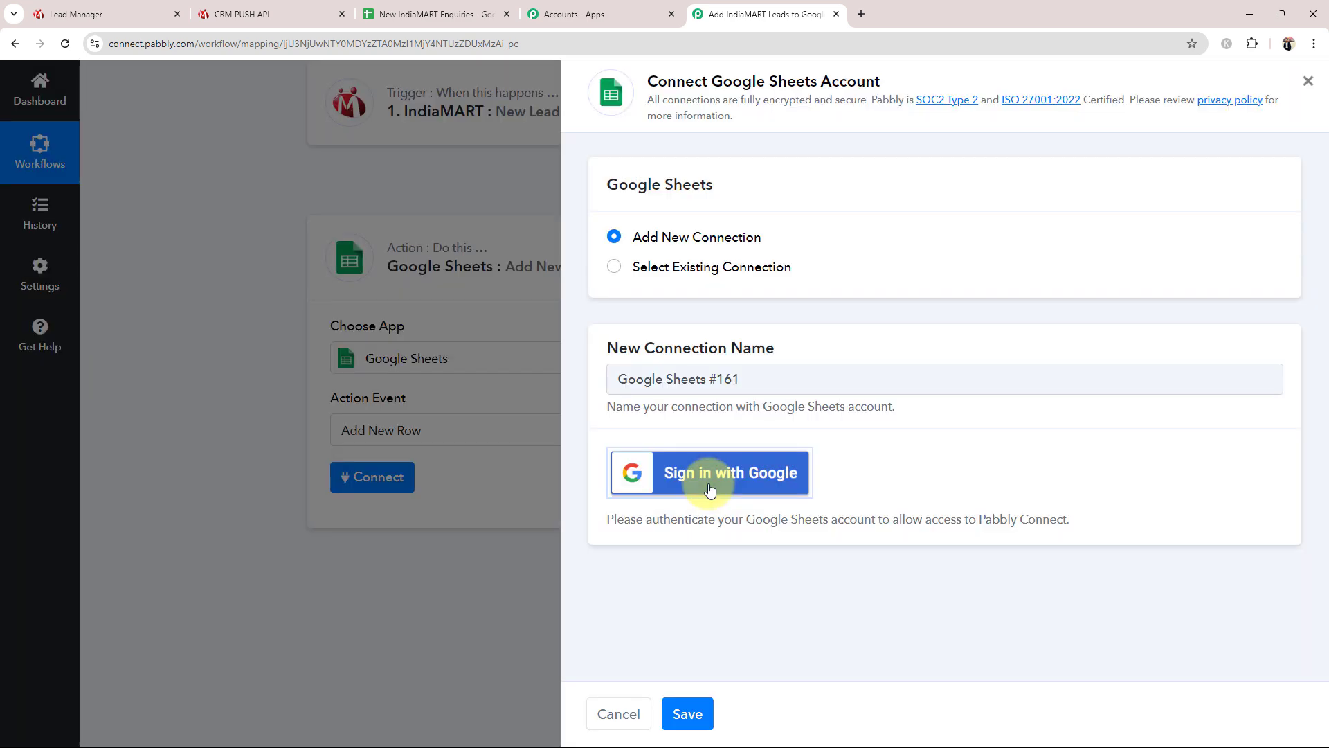
pyautogui.click(430, 173)
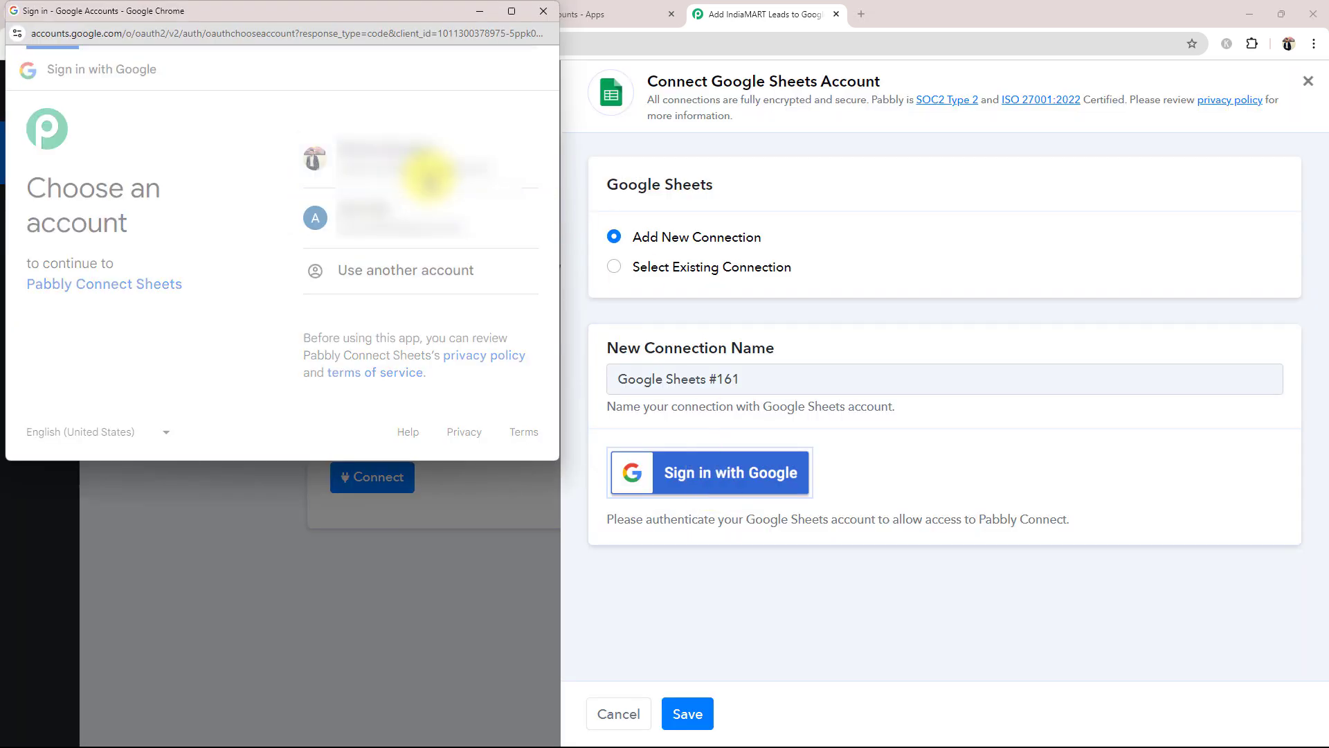
pyautogui.scroll(-3, 339, 277)
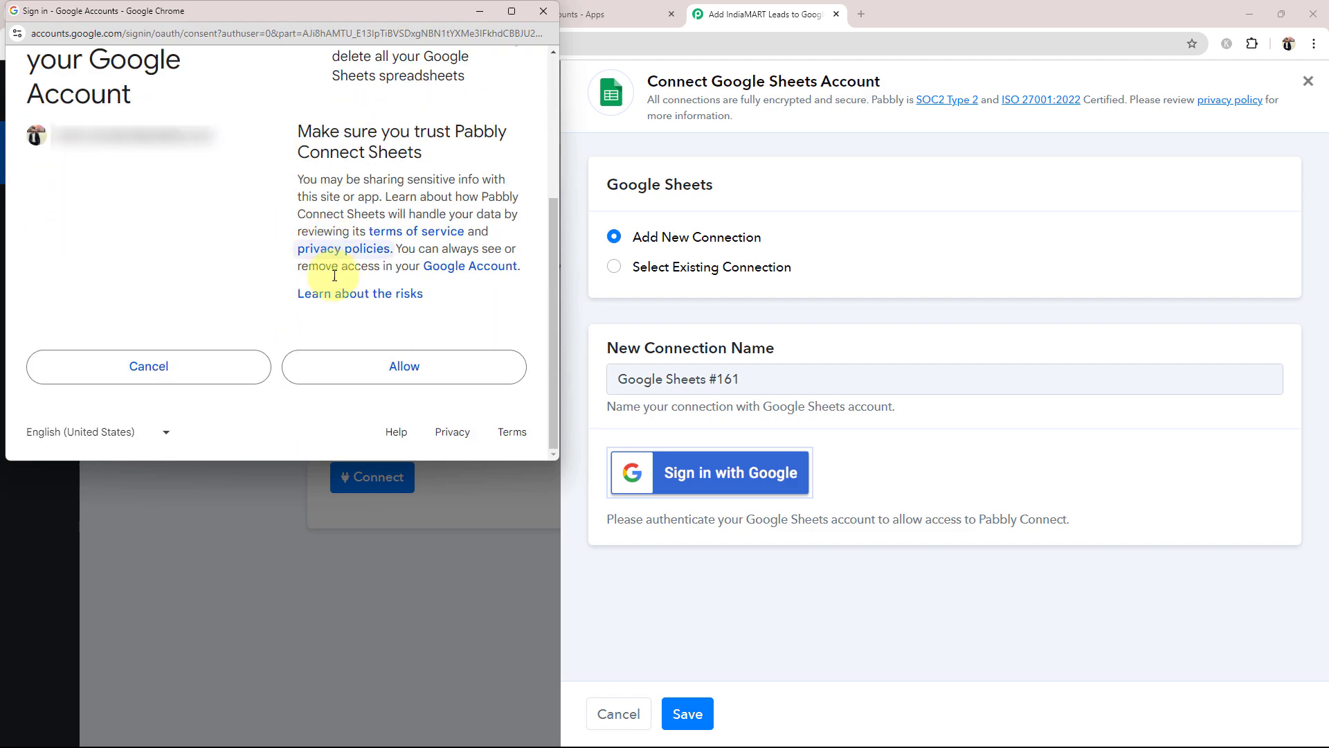
pyautogui.click(360, 362)
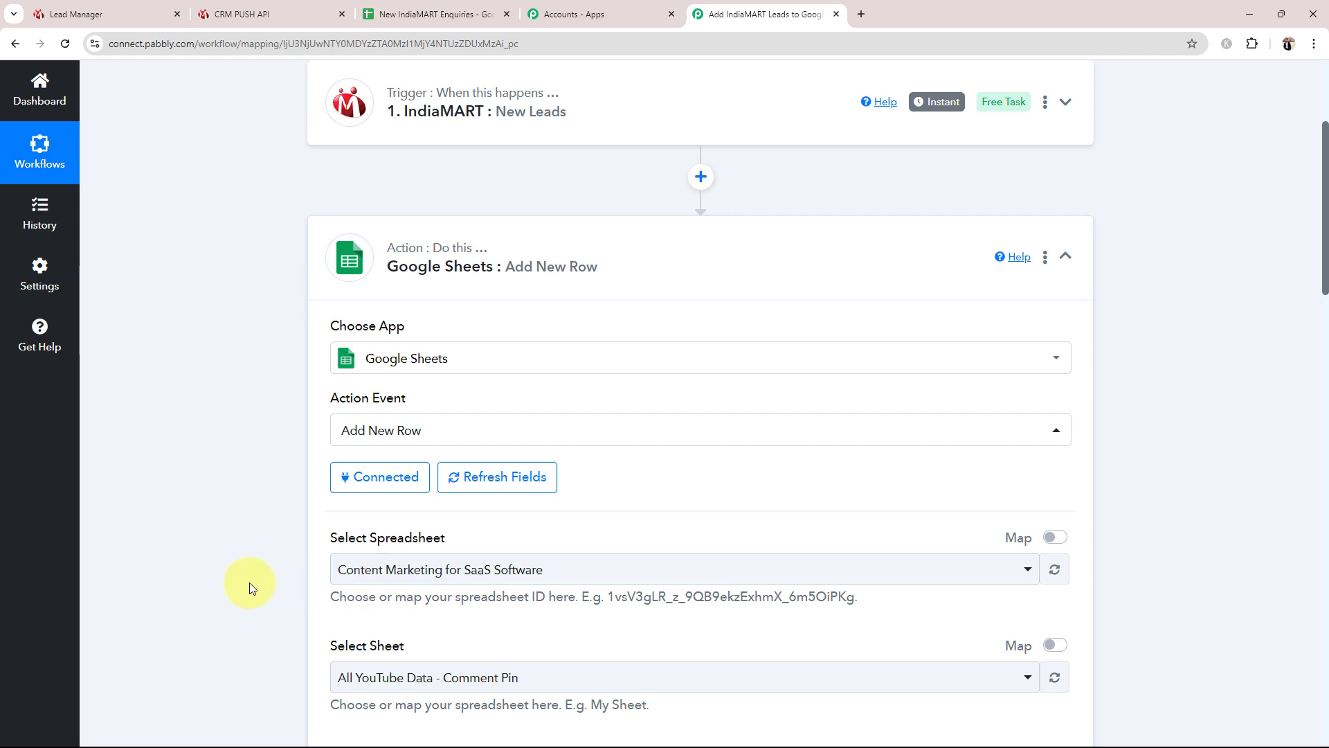
# - Switch to the New IndiaMART Enquiries spreadsheet and check its sheet name and column headings
pyautogui.scroll(-3, 249, 583)
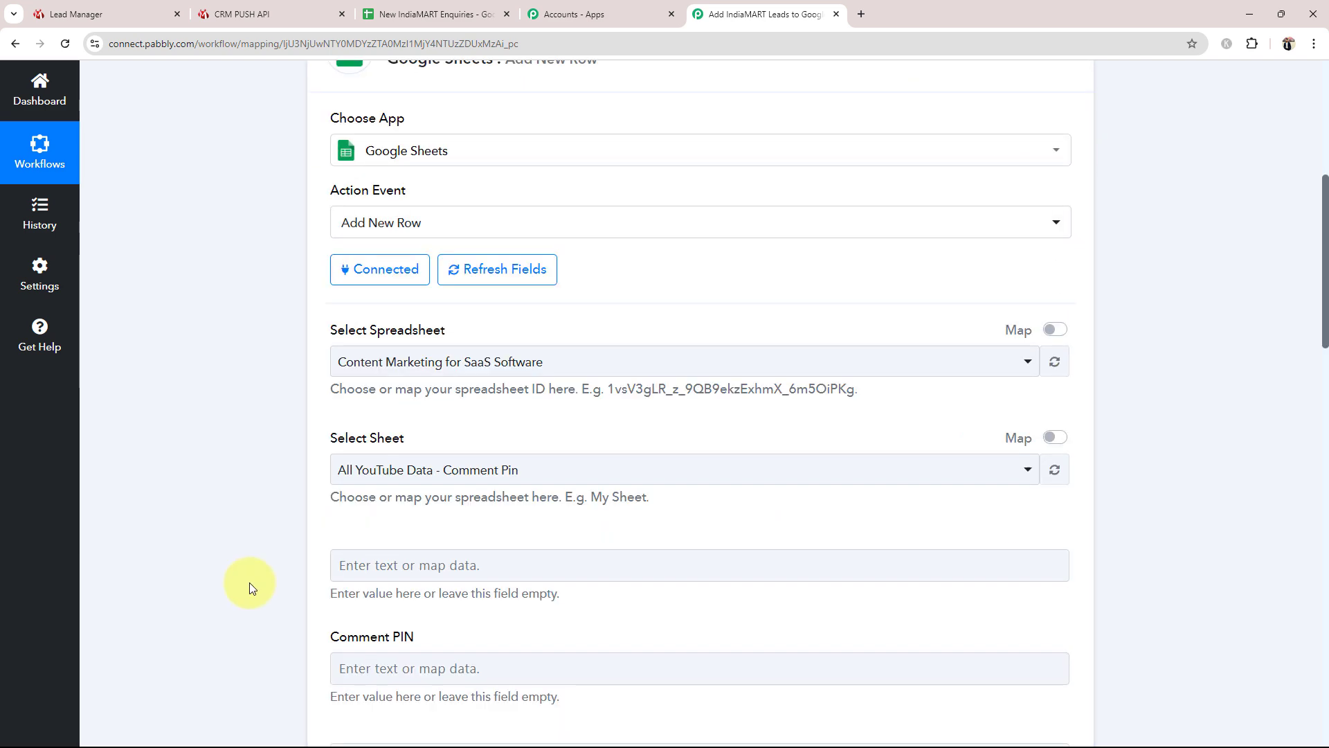
pyautogui.click(387, 14)
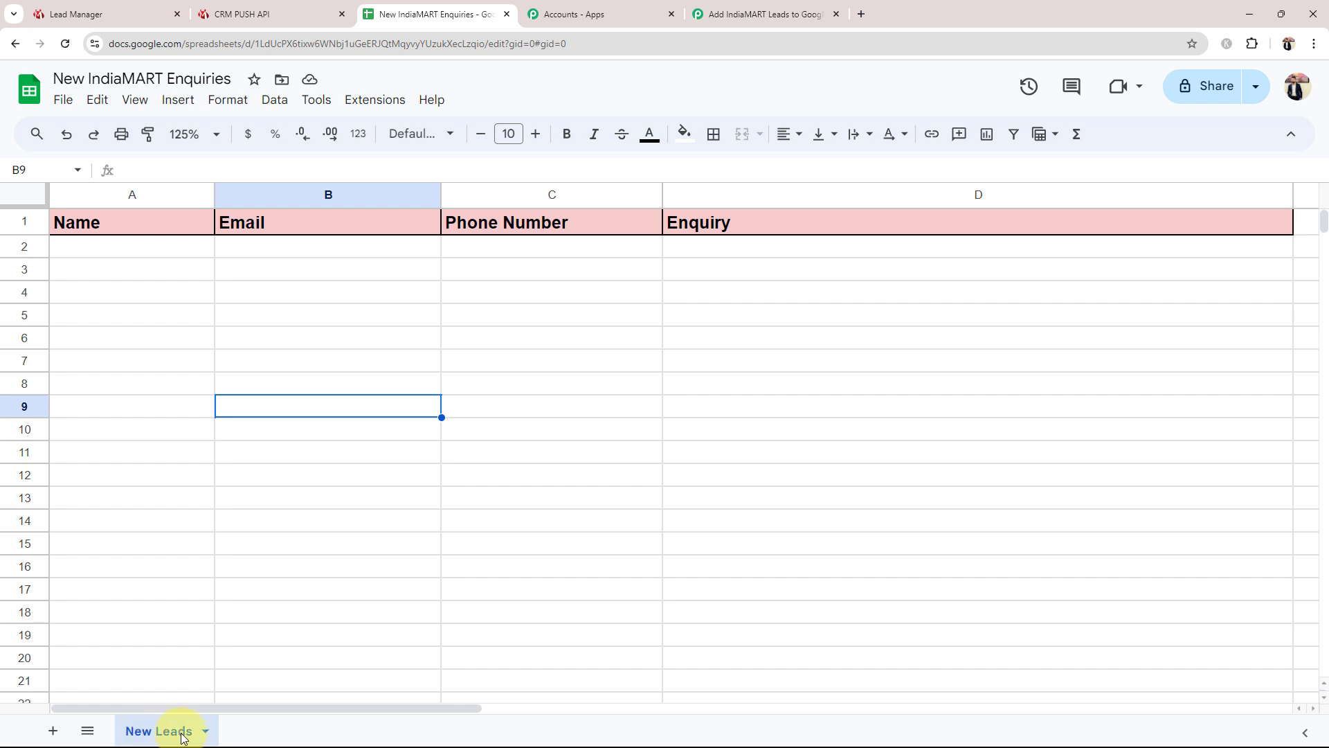
pyautogui.click(86, 316)
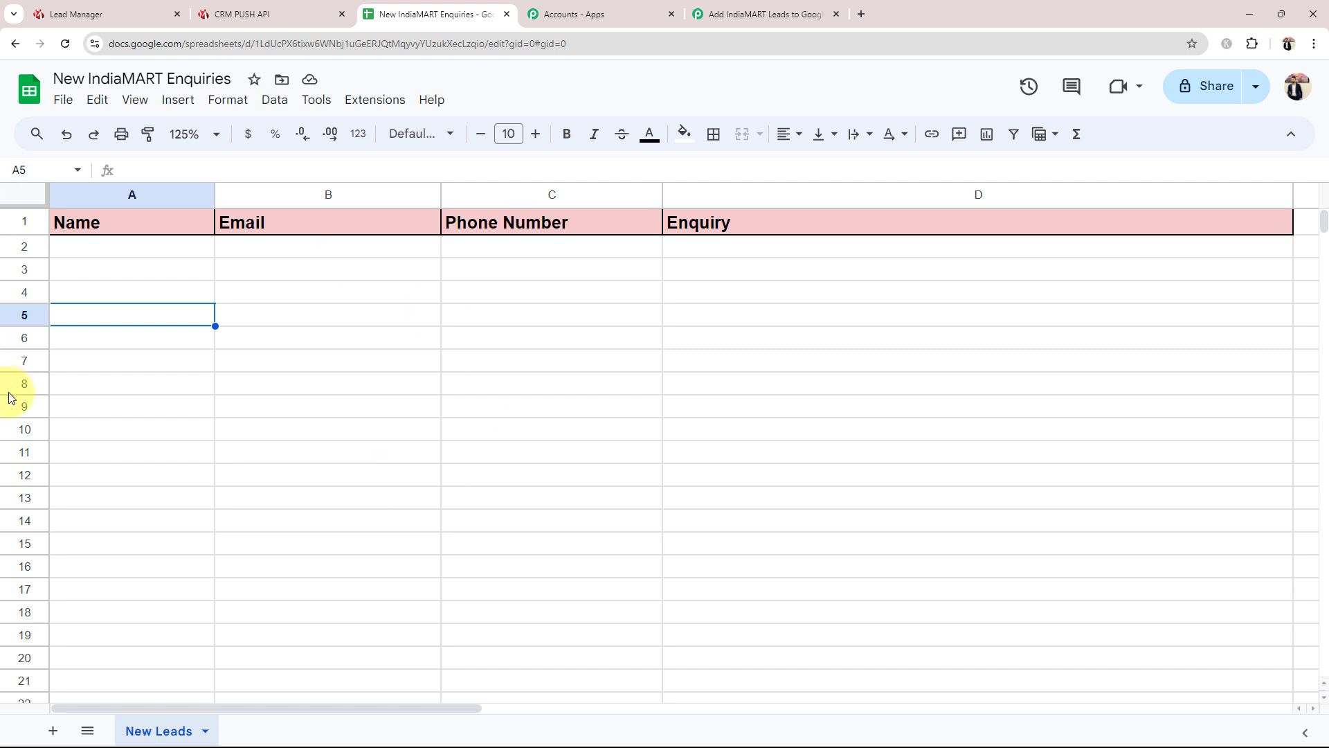
# - Back in the Pabbly Connect workflow, choose the New IndiaMART Enquiries spreadsheet and its New Leads sheet for the Google Sheets action
pyautogui.click(717, 8)
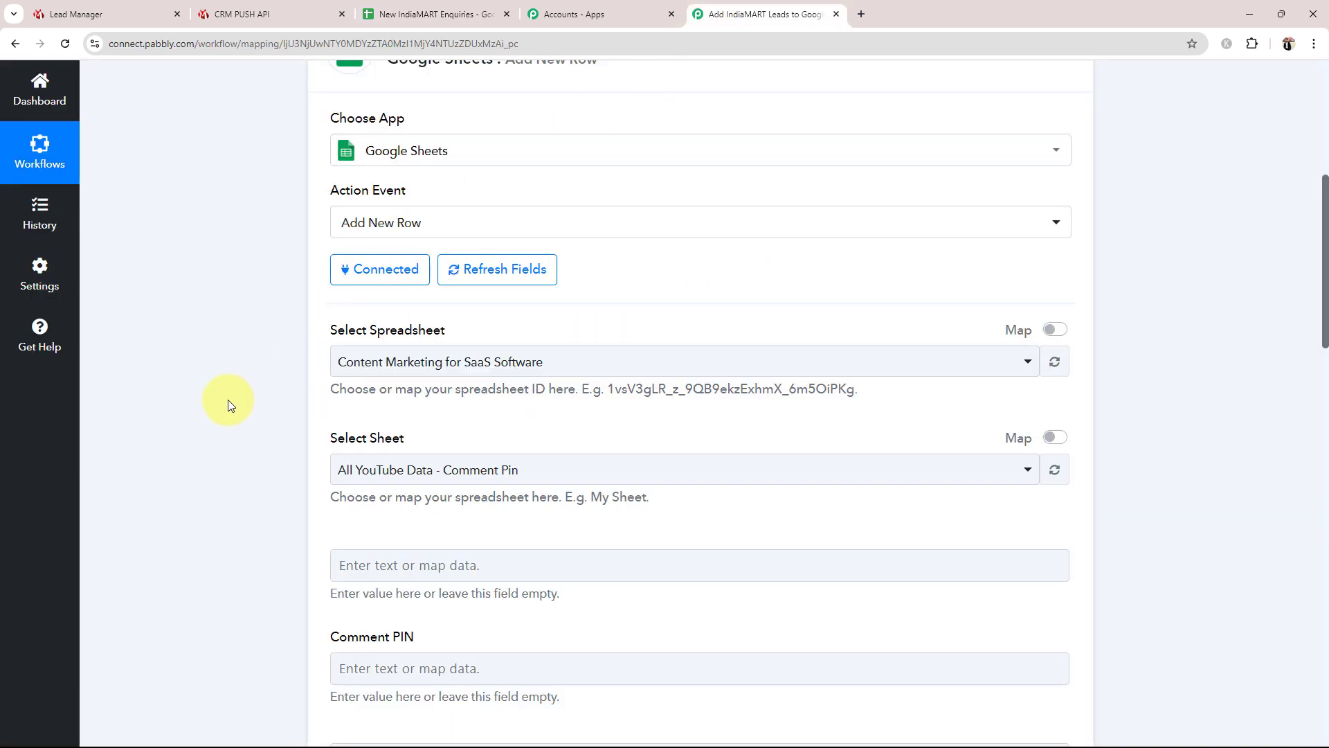
pyautogui.click(390, 362)
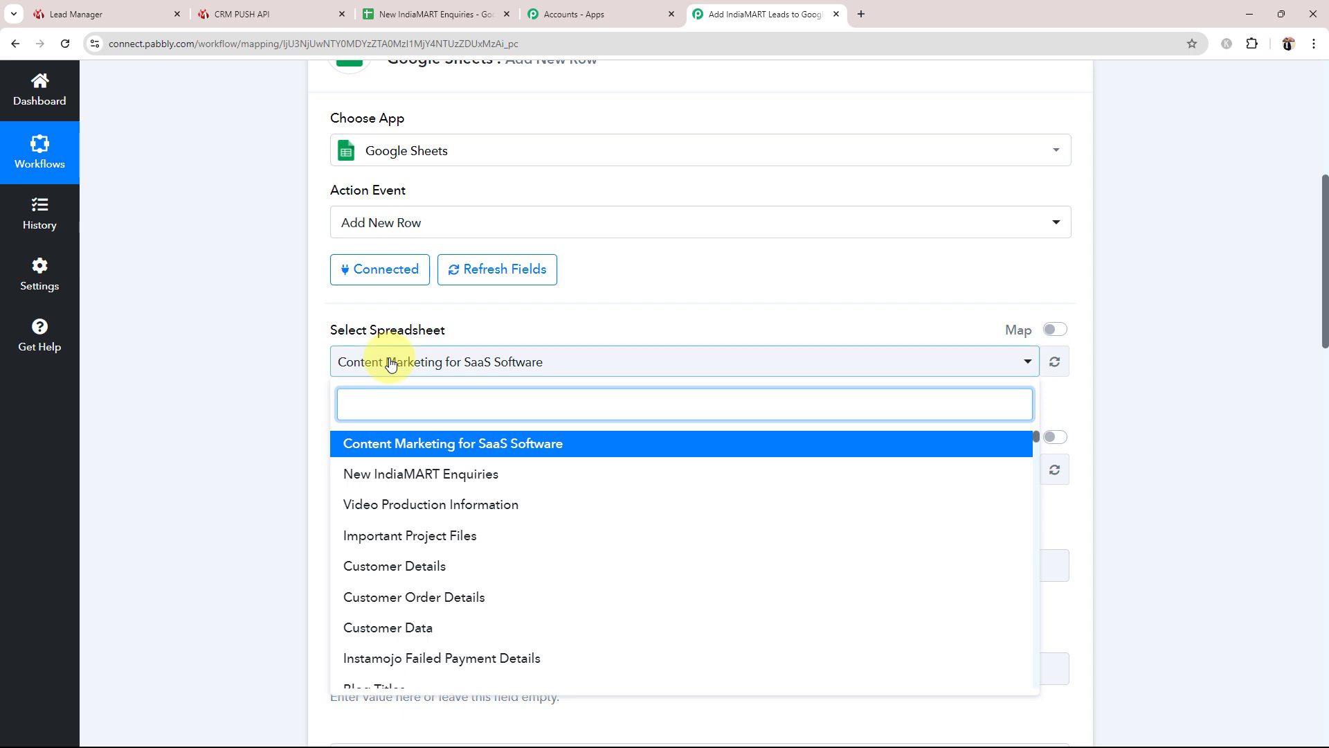
pyautogui.click(381, 473)
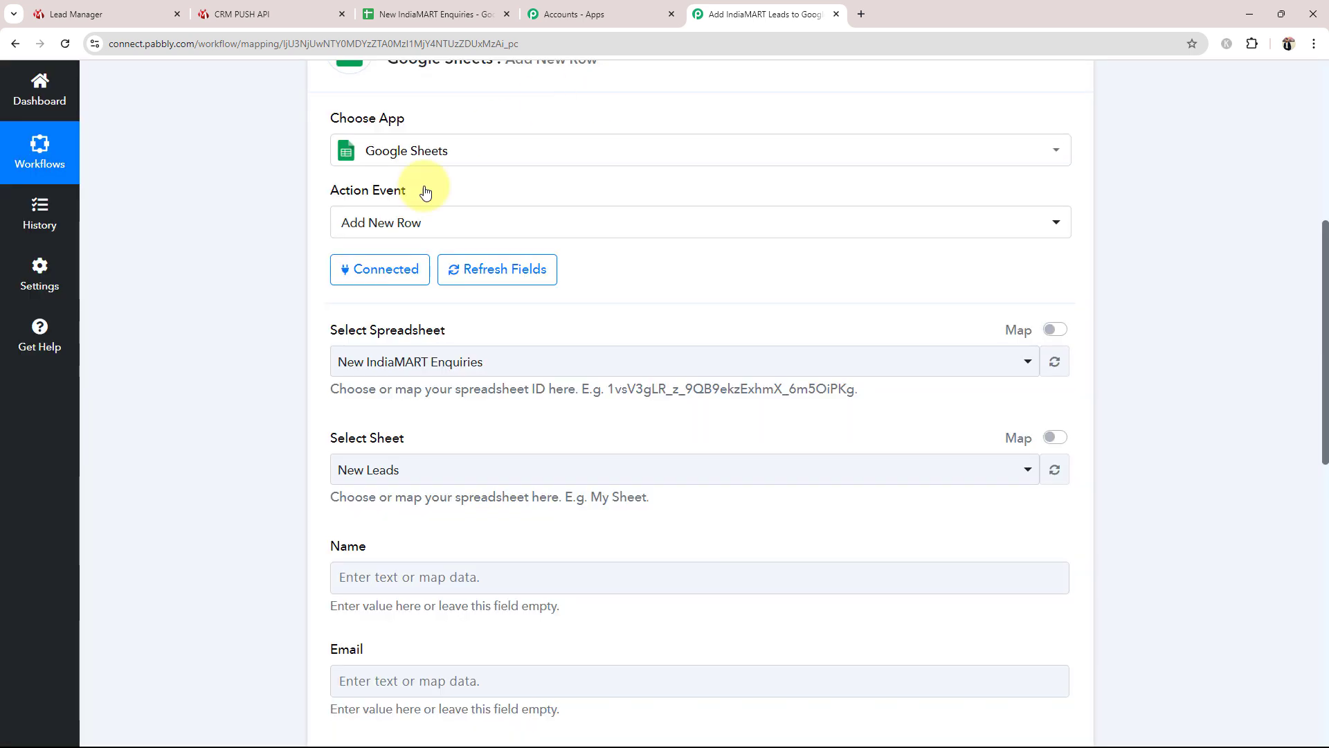
pyautogui.click(337, 469)
pyautogui.click(348, 547)
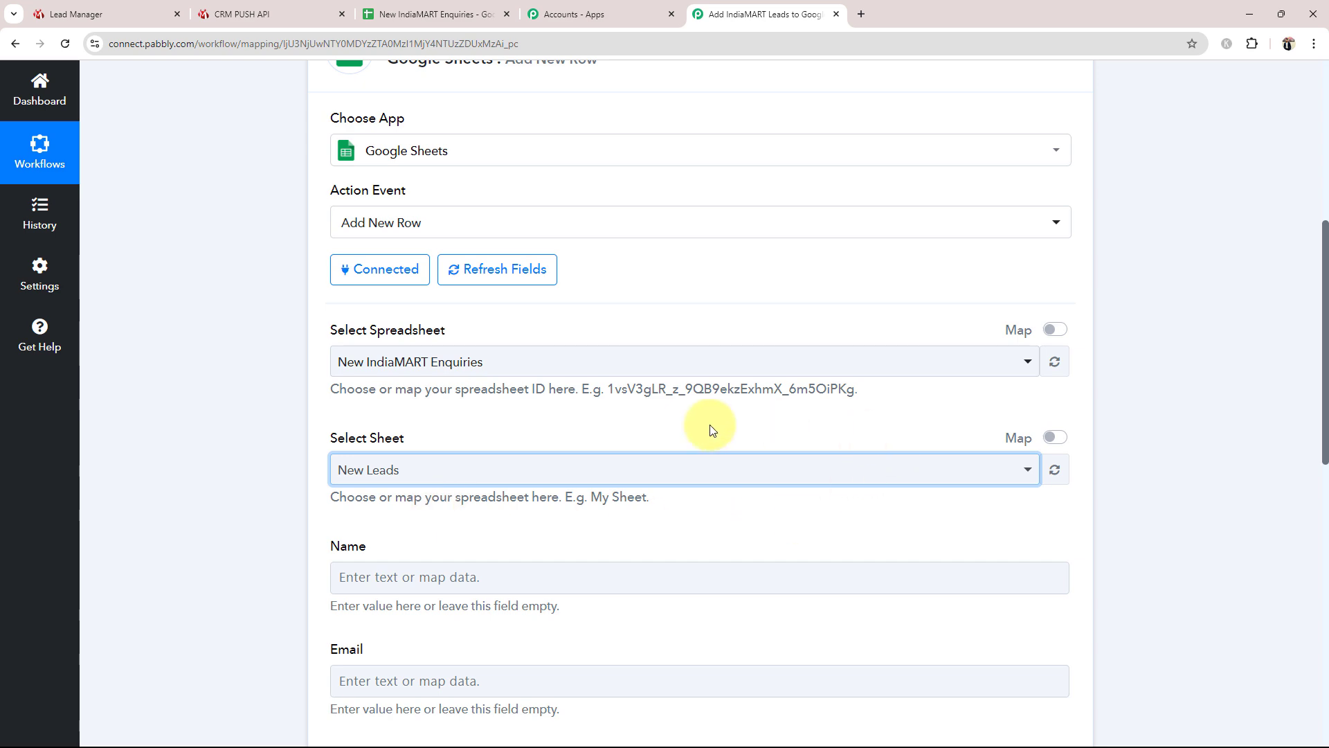
# - Map the Name column to RESPONSE SENDER NAME from the IndiaMART New Leads trigger
pyautogui.scroll(-4, 242, 551)
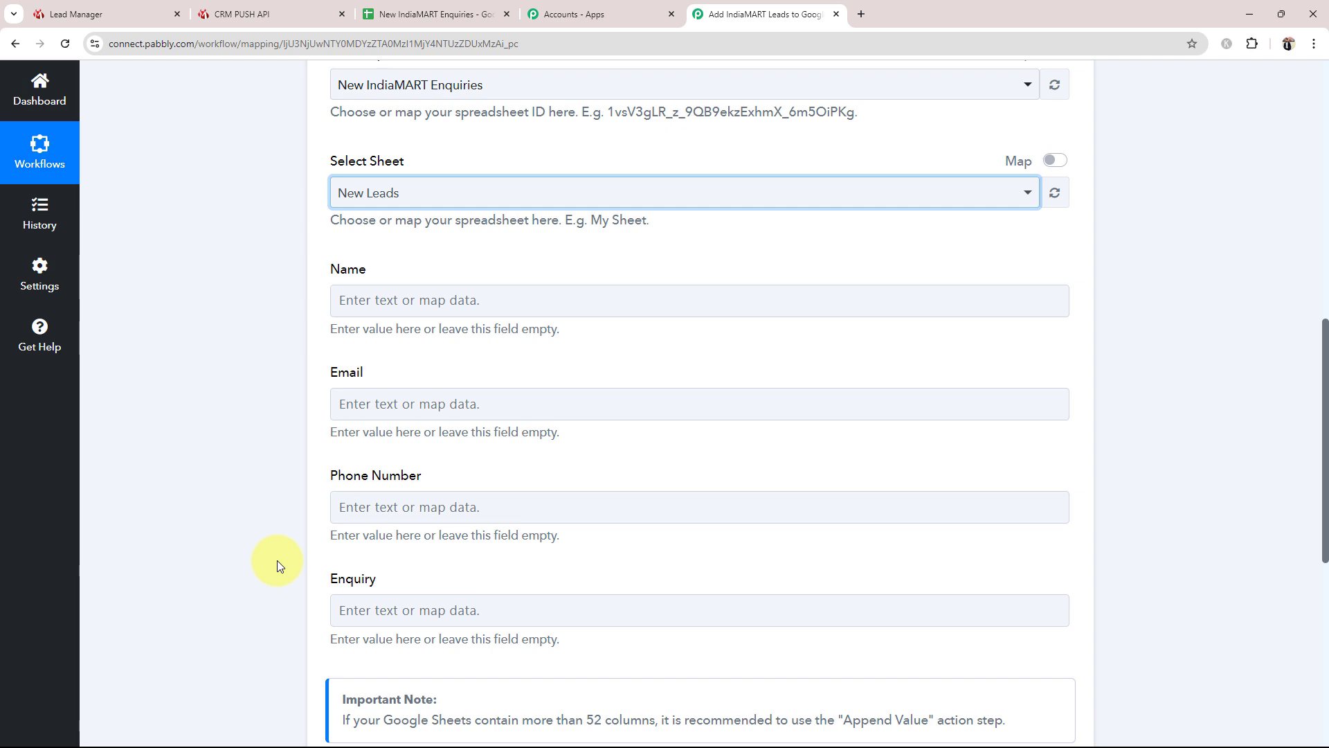
pyautogui.scroll(10, 277, 559)
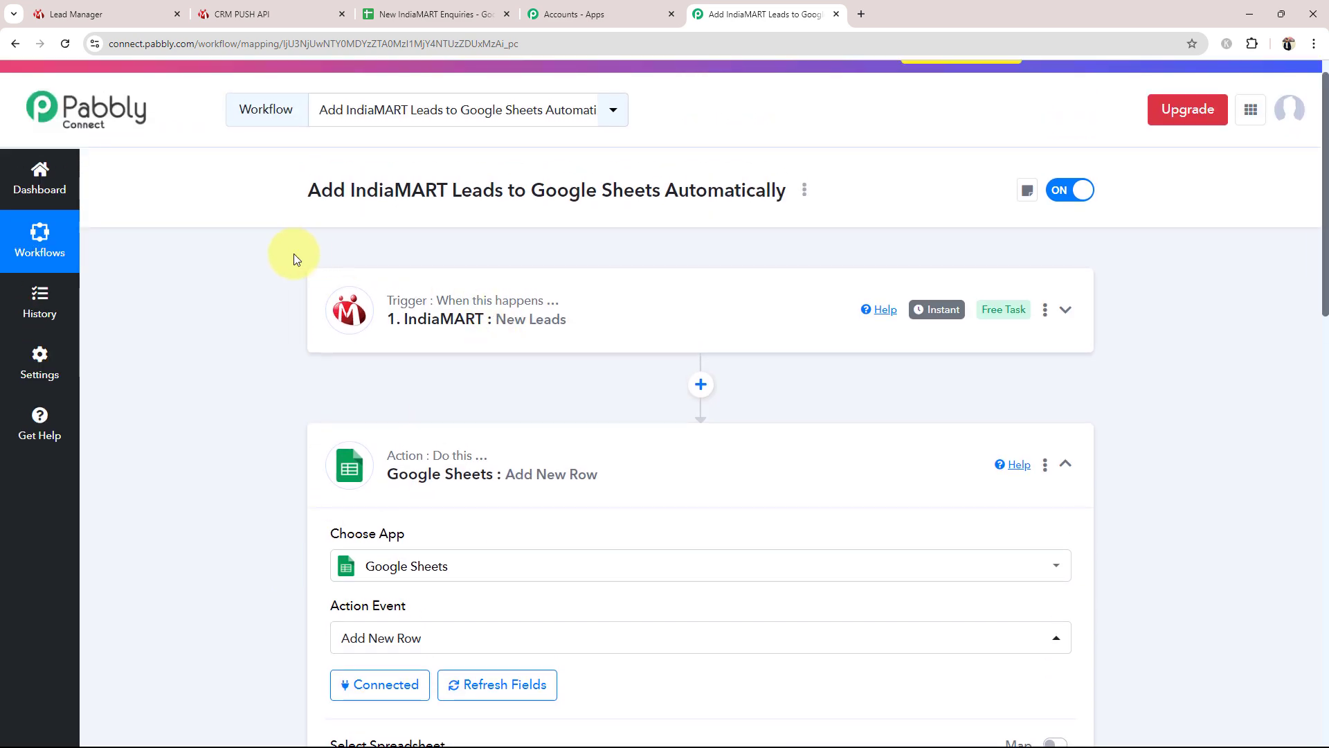
pyautogui.scroll(-6, 216, 414)
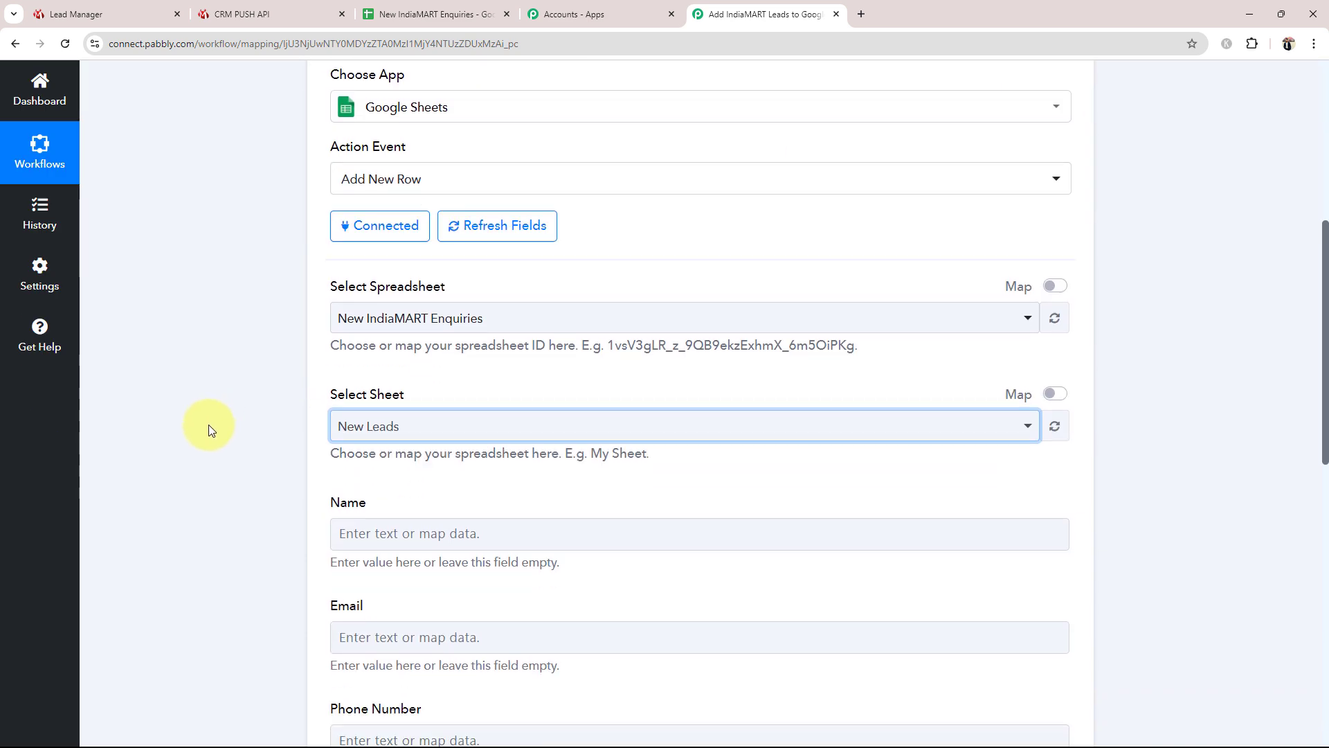
pyautogui.scroll(-4, 209, 425)
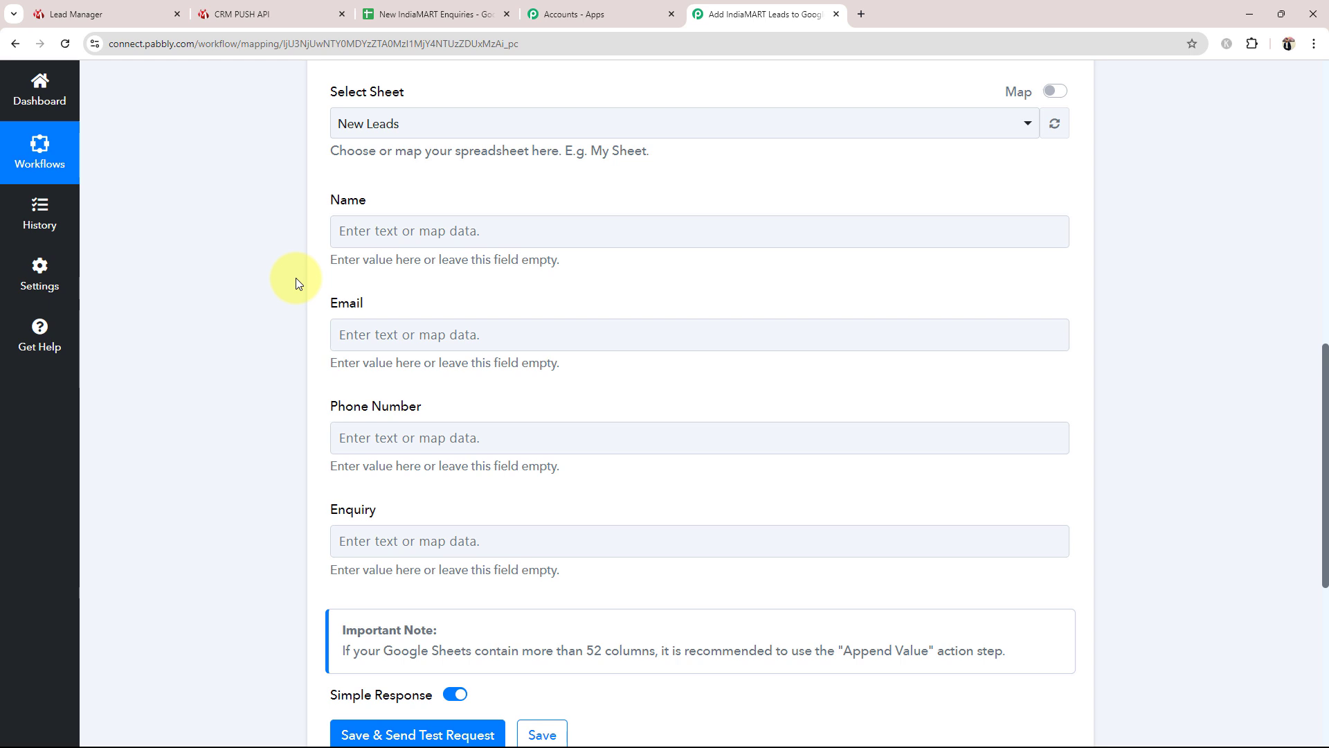
pyautogui.click(348, 232)
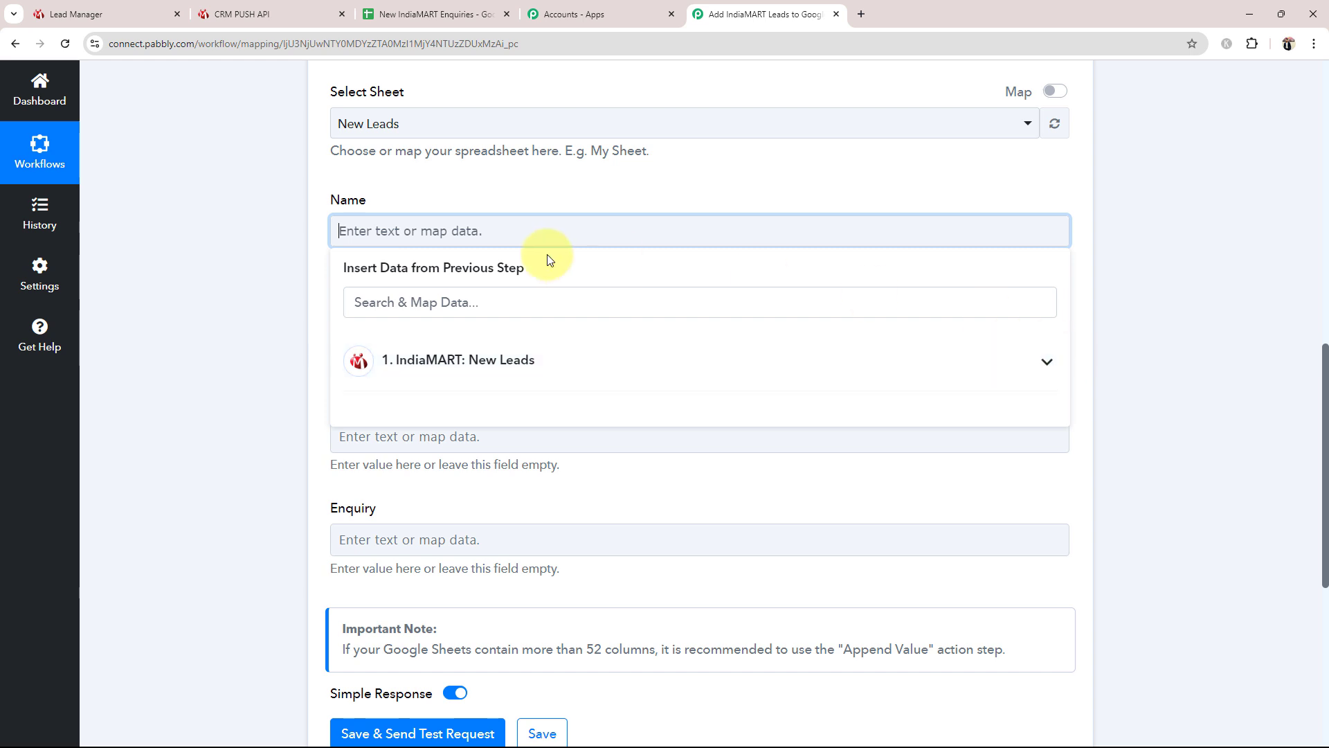
pyautogui.click(670, 346)
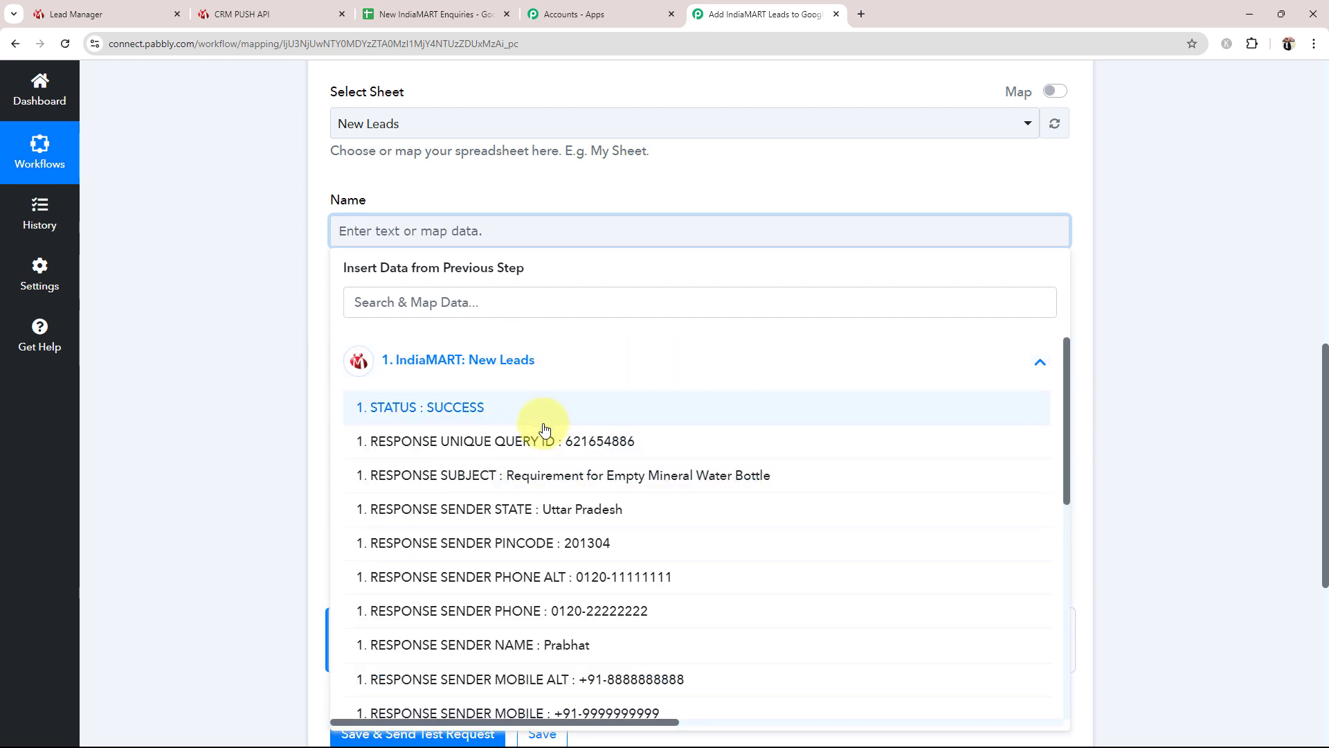
pyautogui.click(462, 652)
pyautogui.click(278, 277)
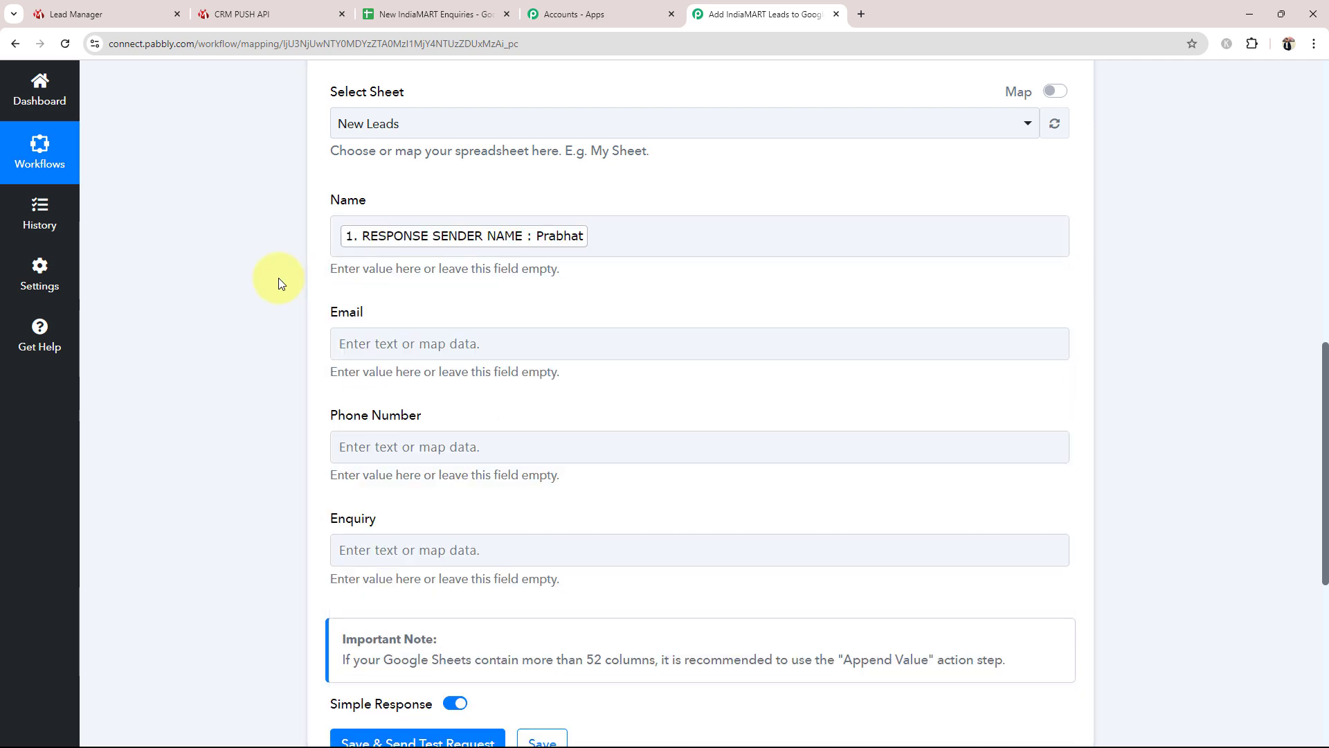
# - Map the Email column to RESPONSE SENDER EMAIL ALT from the IndiaMART New Leads trigger, finding the field by searching for "@"
pyautogui.scroll(-2, 397, 220)
pyautogui.click(398, 219)
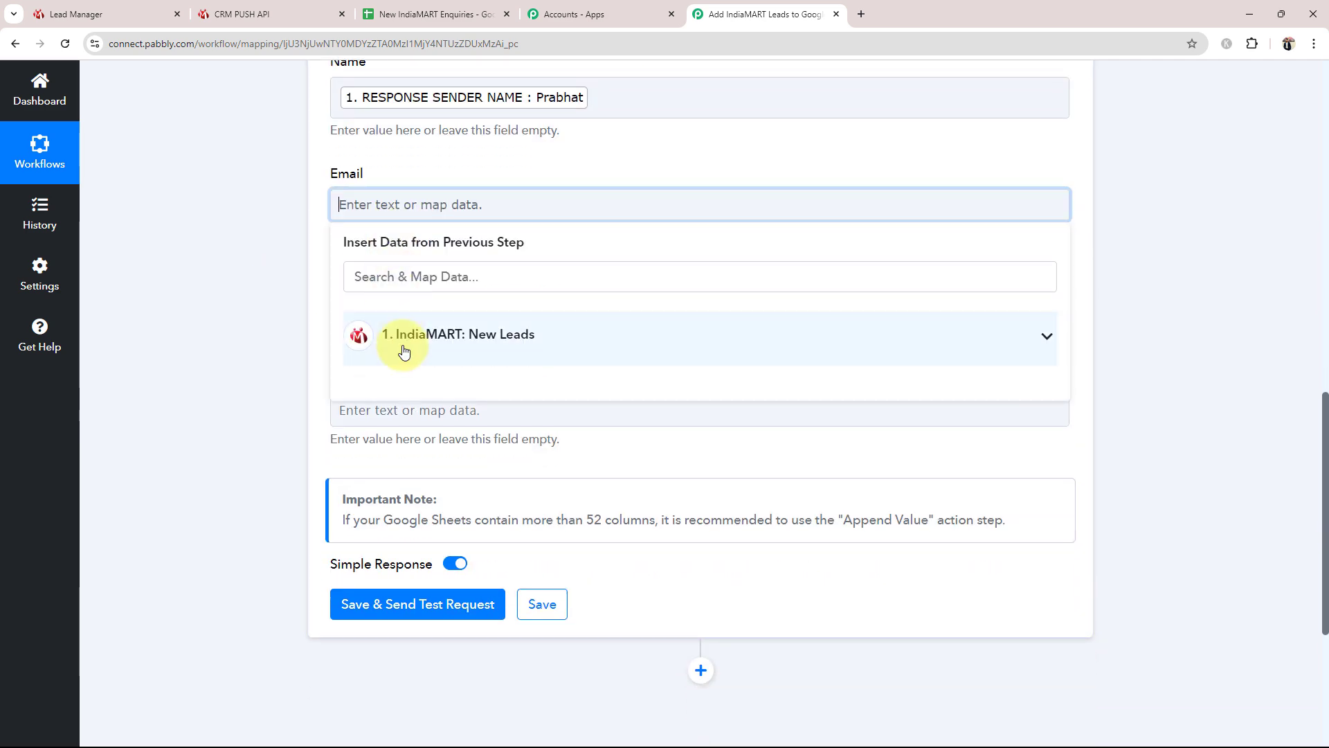
pyautogui.click(402, 346)
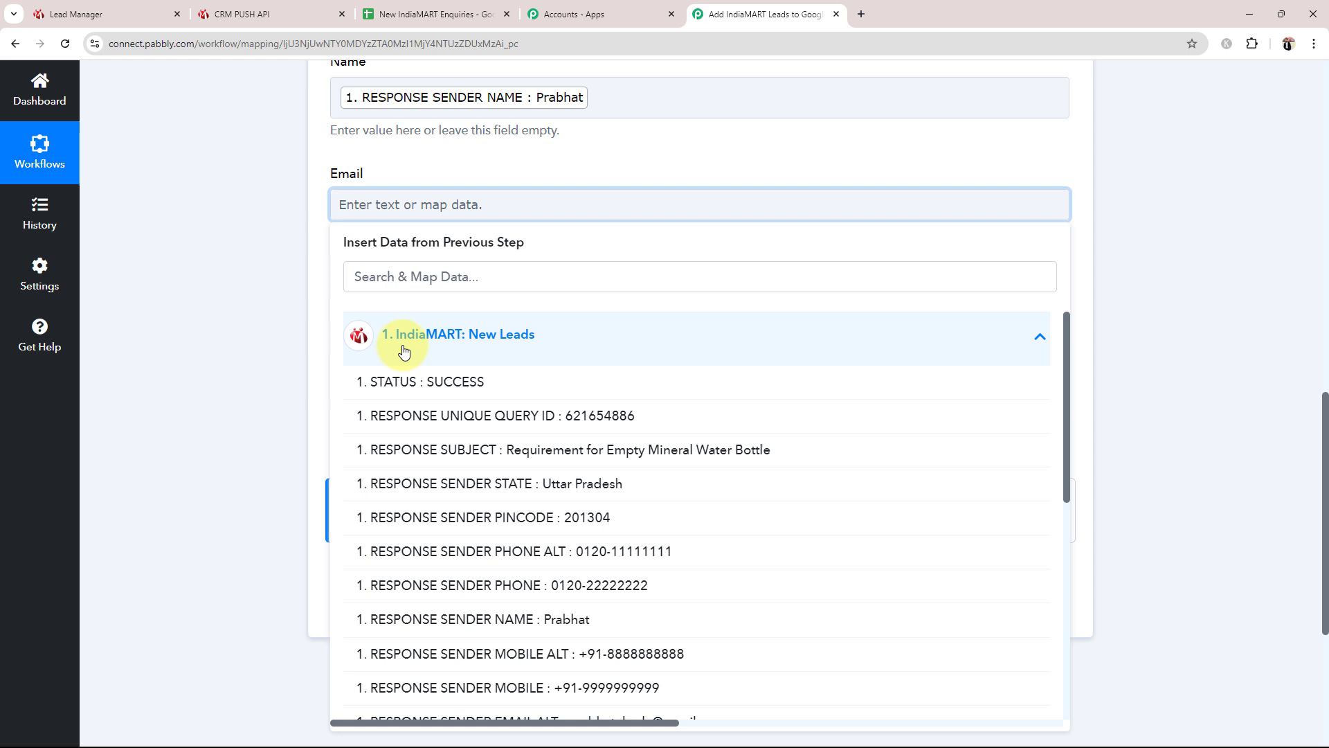
pyautogui.click(388, 280)
pyautogui.write('@')
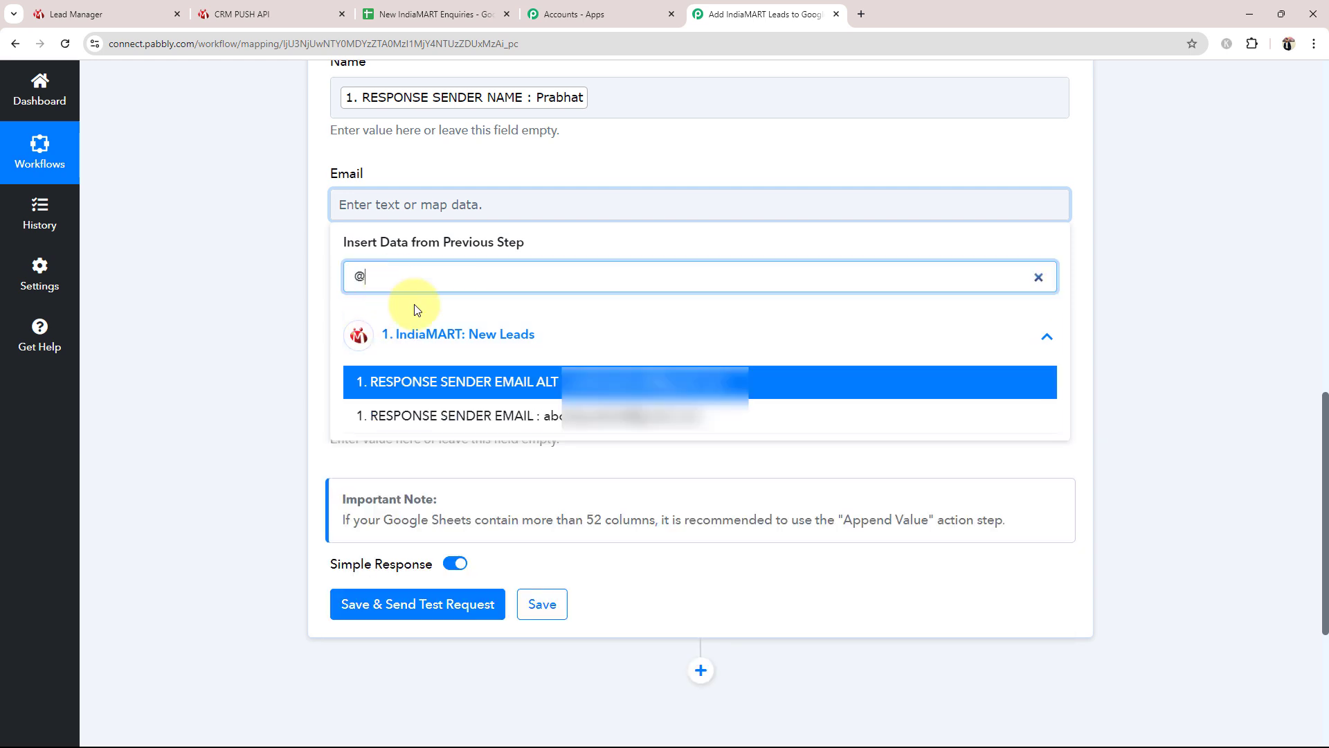
pyautogui.click(552, 378)
pyautogui.click(265, 338)
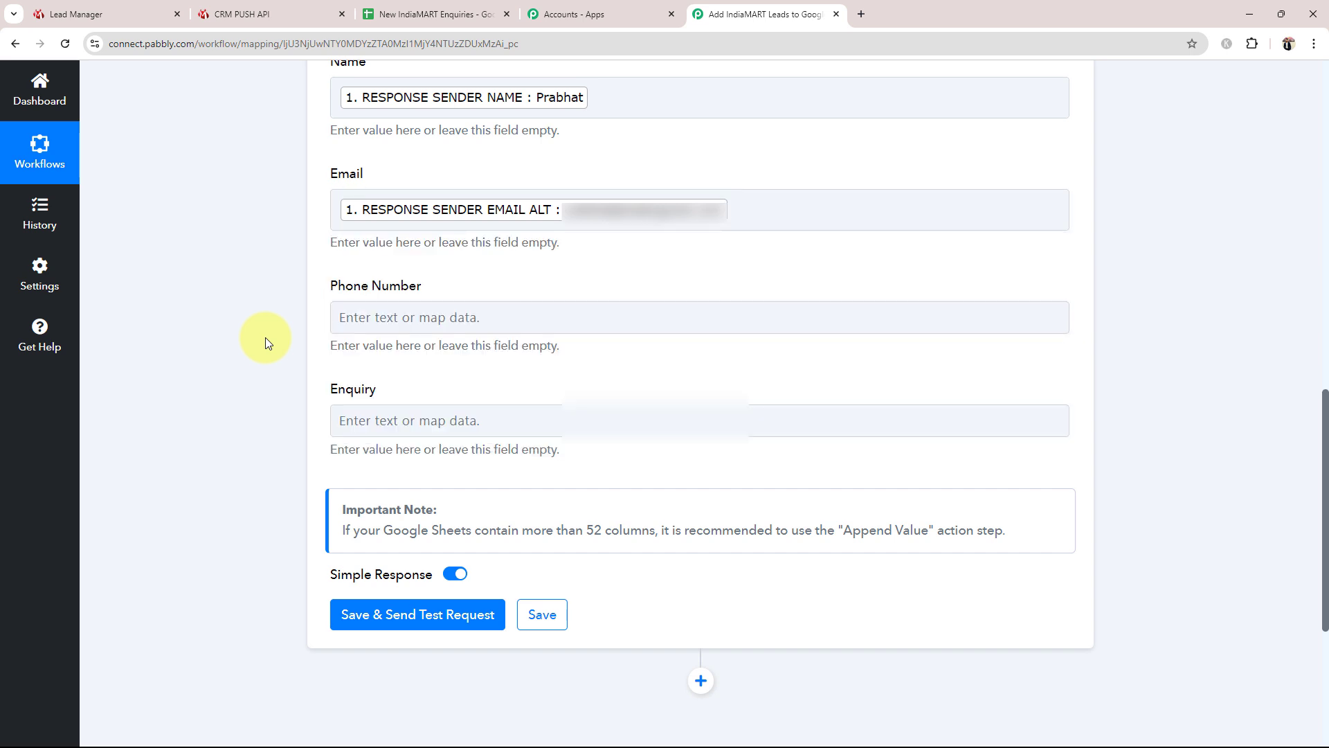
# - Map the Phone Number column to RESPONSE SENDER MOBILE from the IndiaMART New Leads trigger
pyautogui.click(350, 319)
pyautogui.click(429, 447)
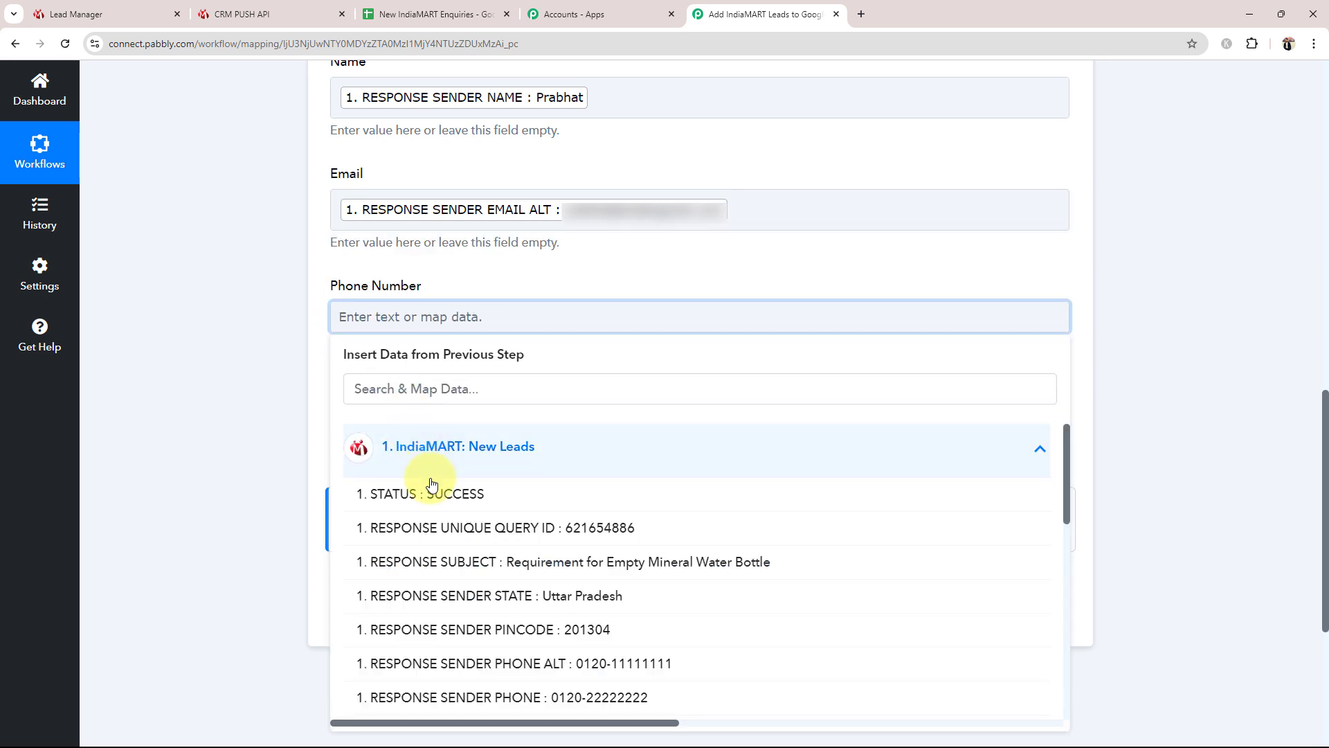
pyautogui.scroll(-1, 521, 632)
pyautogui.scroll(-2, 524, 636)
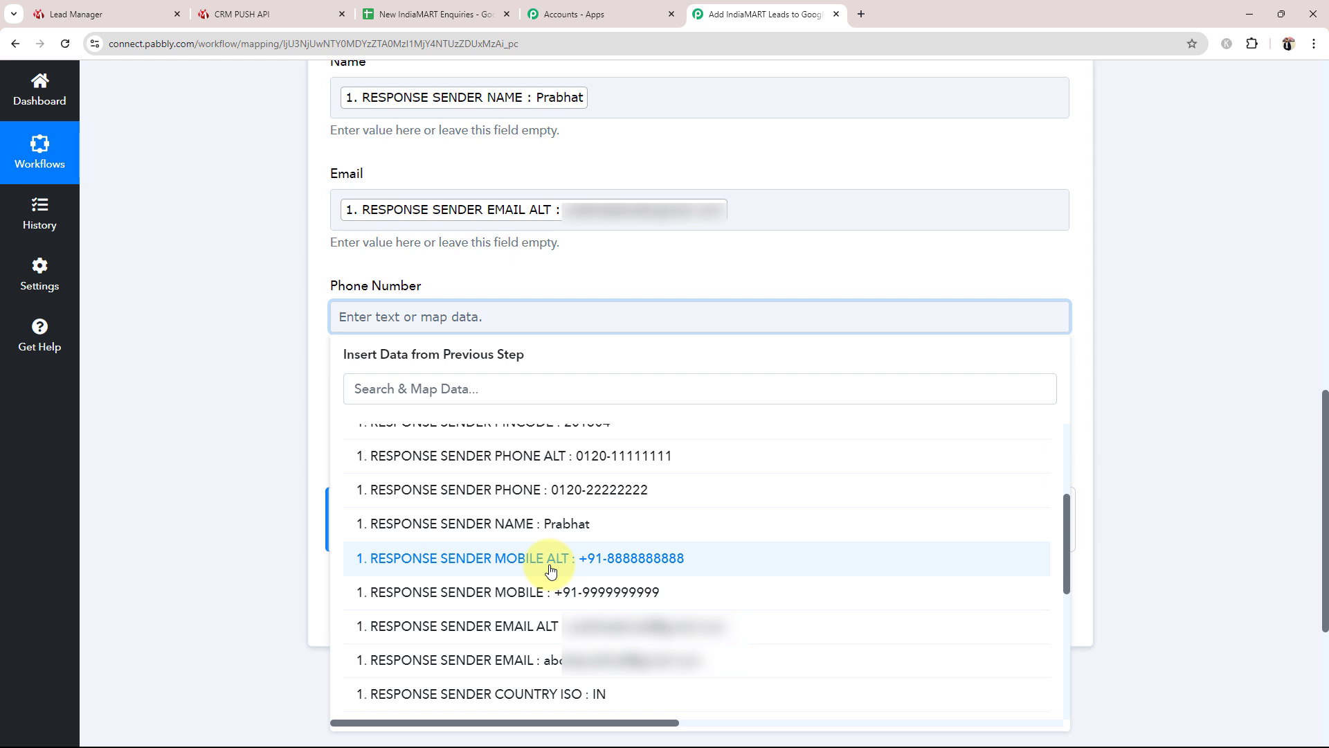
pyautogui.click(515, 592)
pyautogui.click(240, 390)
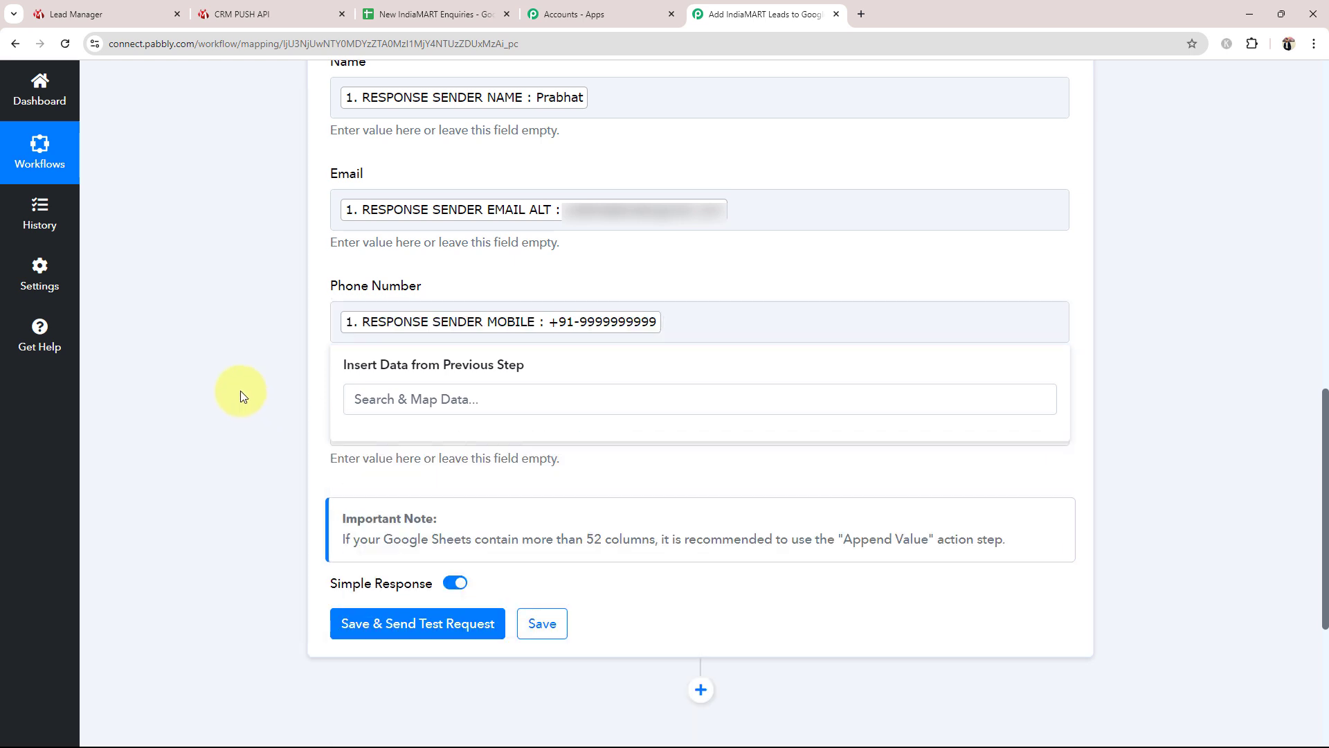
# - Map the Enquiry column to RESPONSE QUERY MESSAGE from the IndiaMART New Leads trigger
pyautogui.click(374, 437)
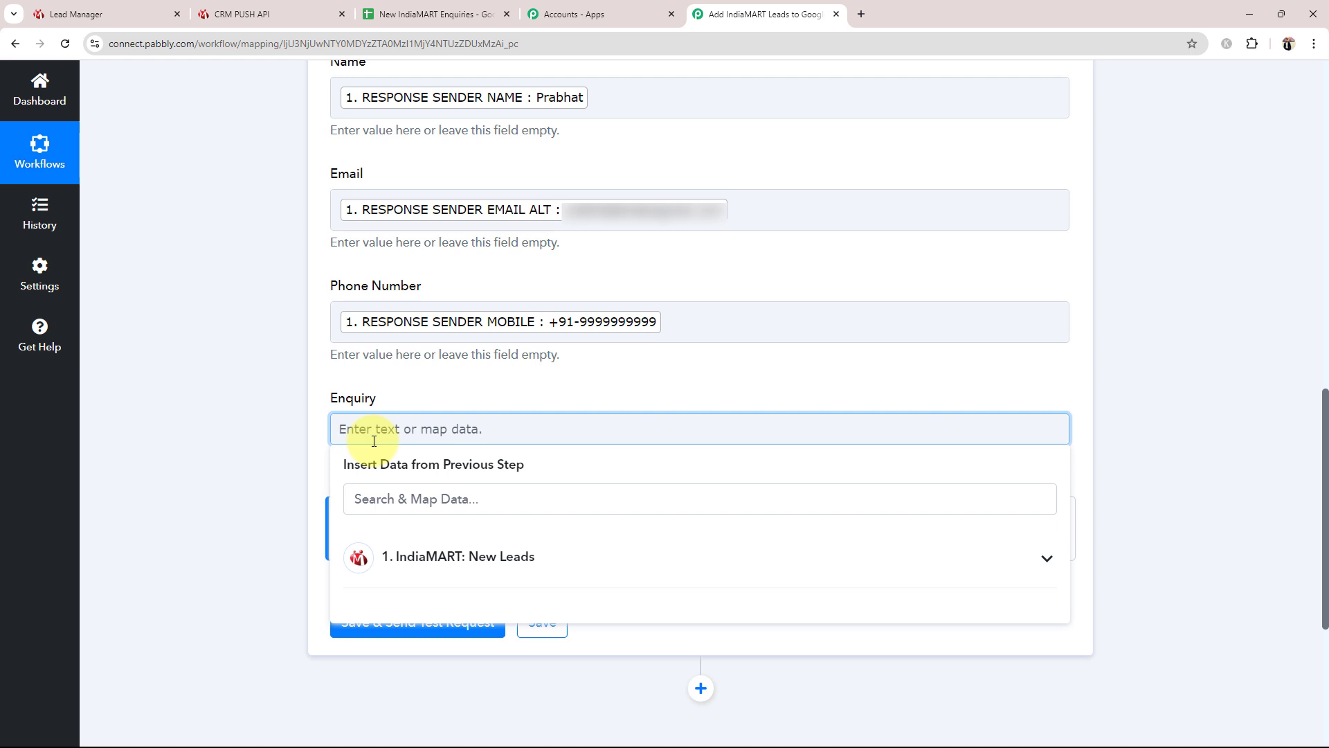
pyautogui.click(357, 556)
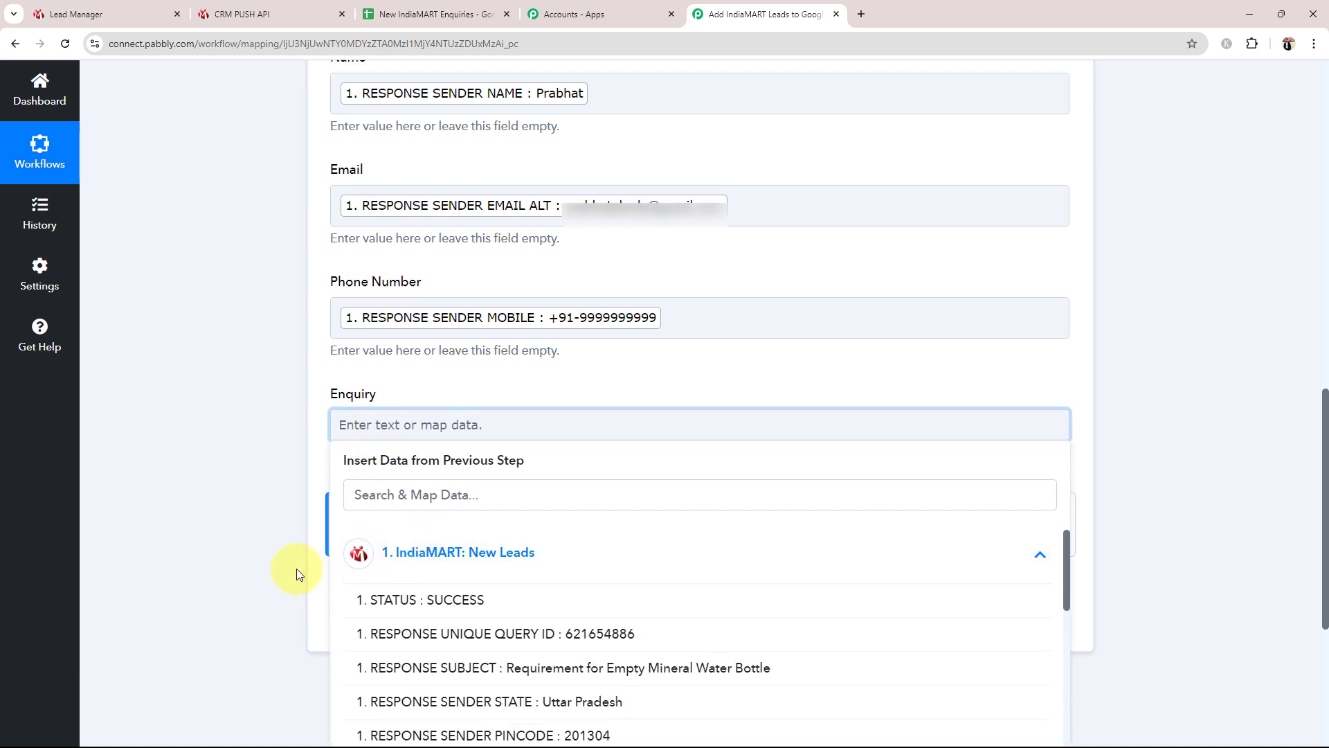
pyautogui.scroll(-1, 296, 568)
pyautogui.scroll(-7, 504, 582)
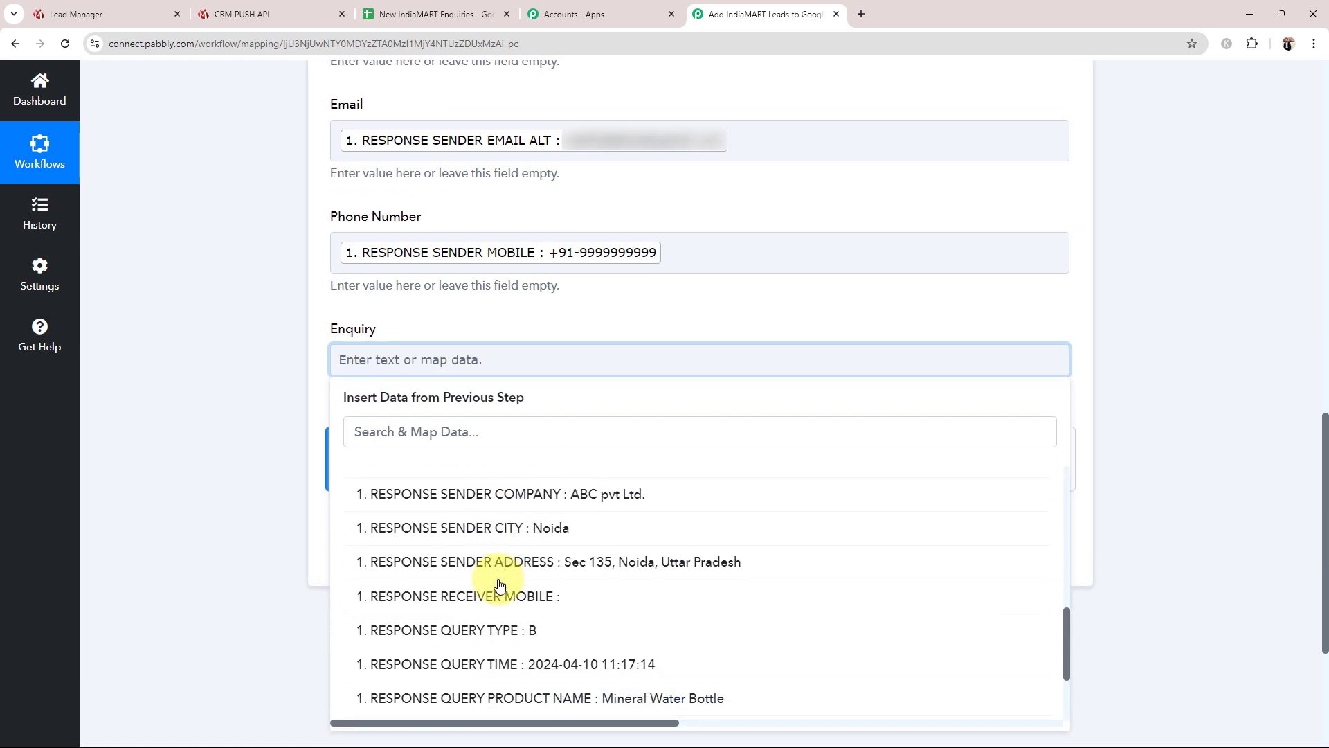
pyautogui.scroll(-4, 500, 586)
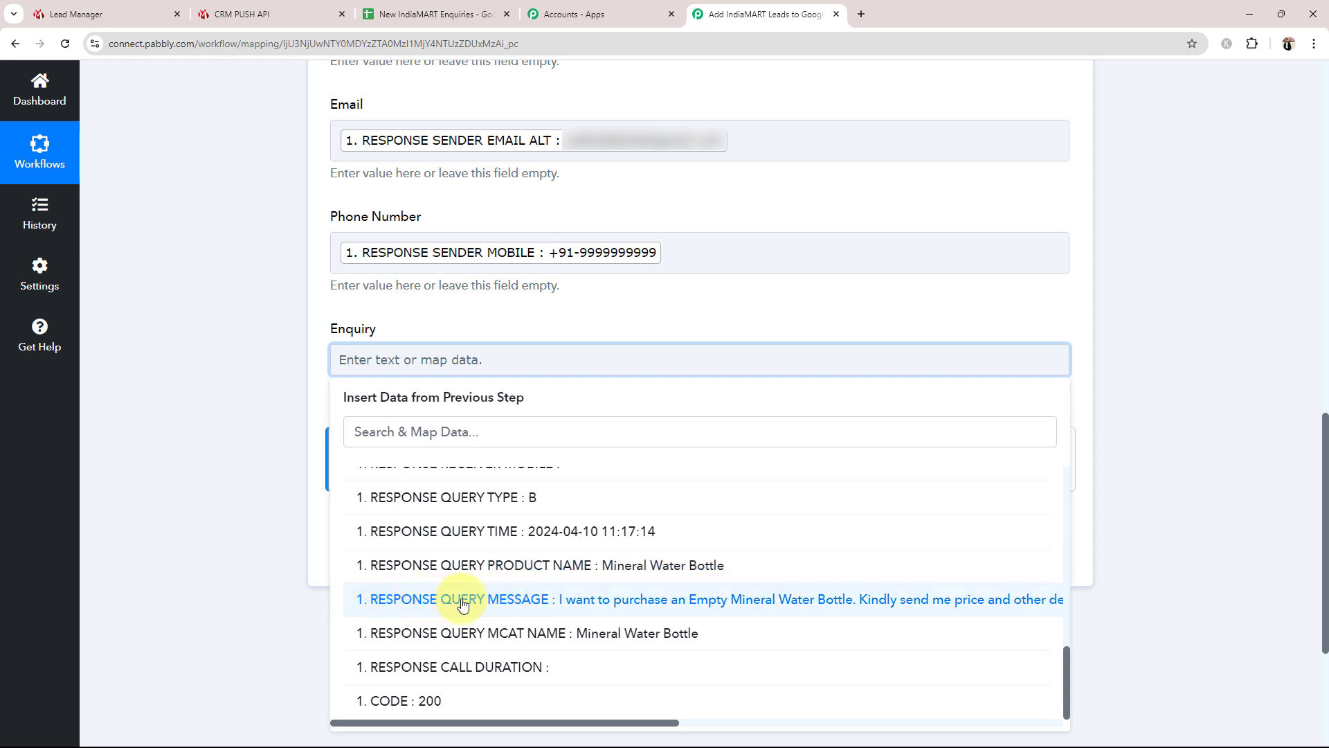
pyautogui.click(630, 606)
pyautogui.click(86, 383)
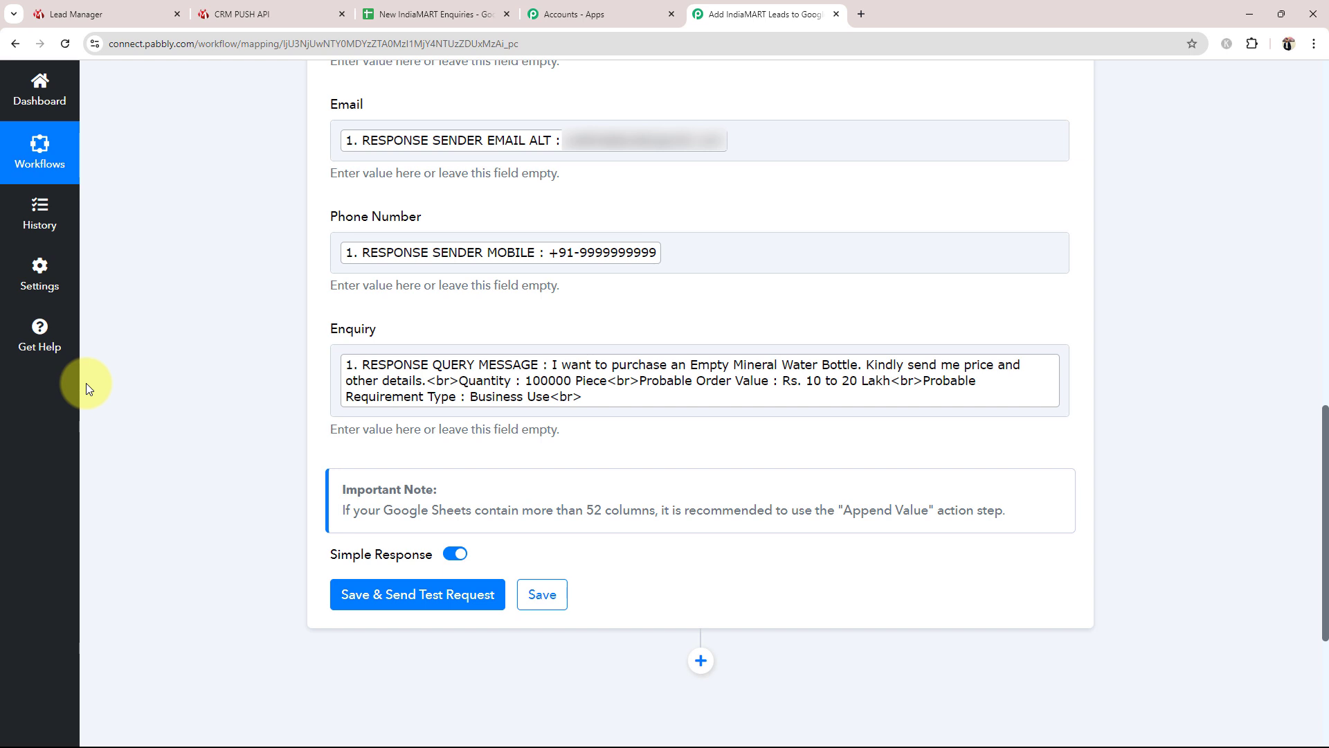
# - Replace the Email column's mapping with RESPONSE SENDER EMAIL from the IndiaMART New Leads trigger
pyautogui.scroll(2, 318, 332)
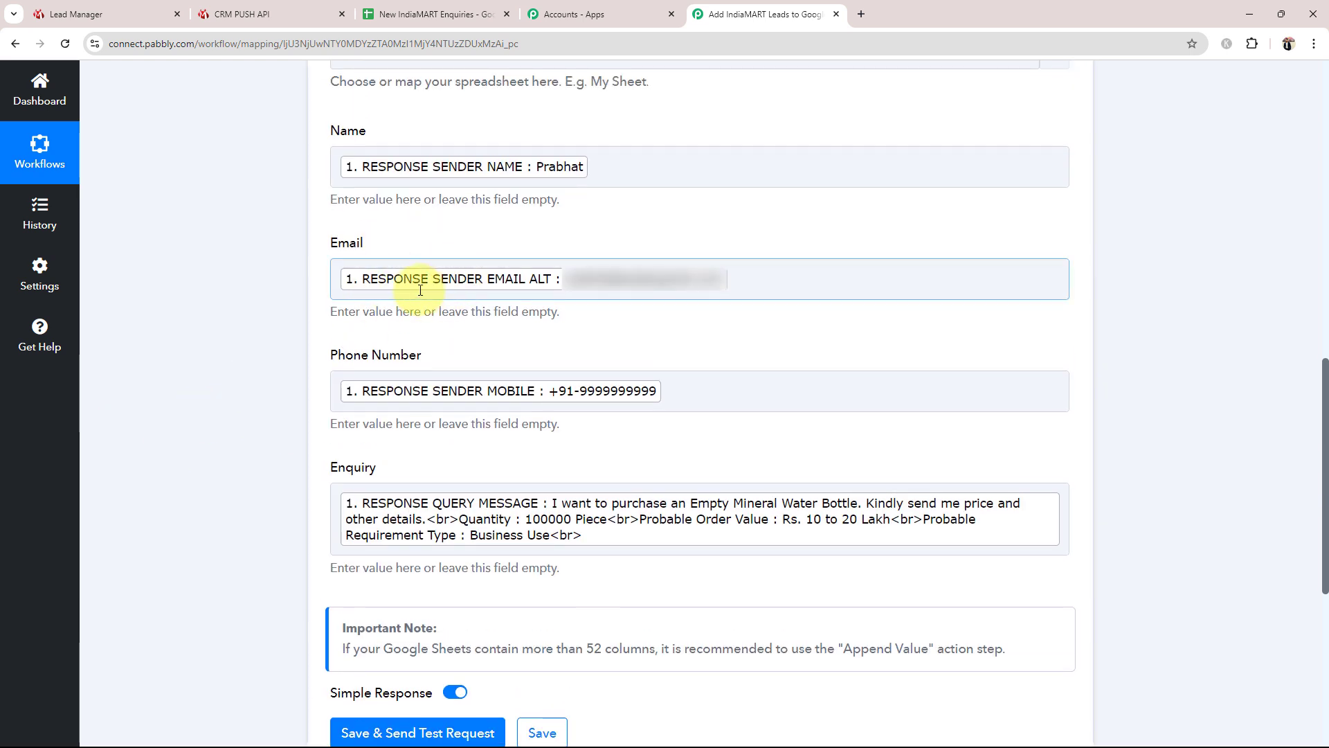
pyautogui.click(746, 278)
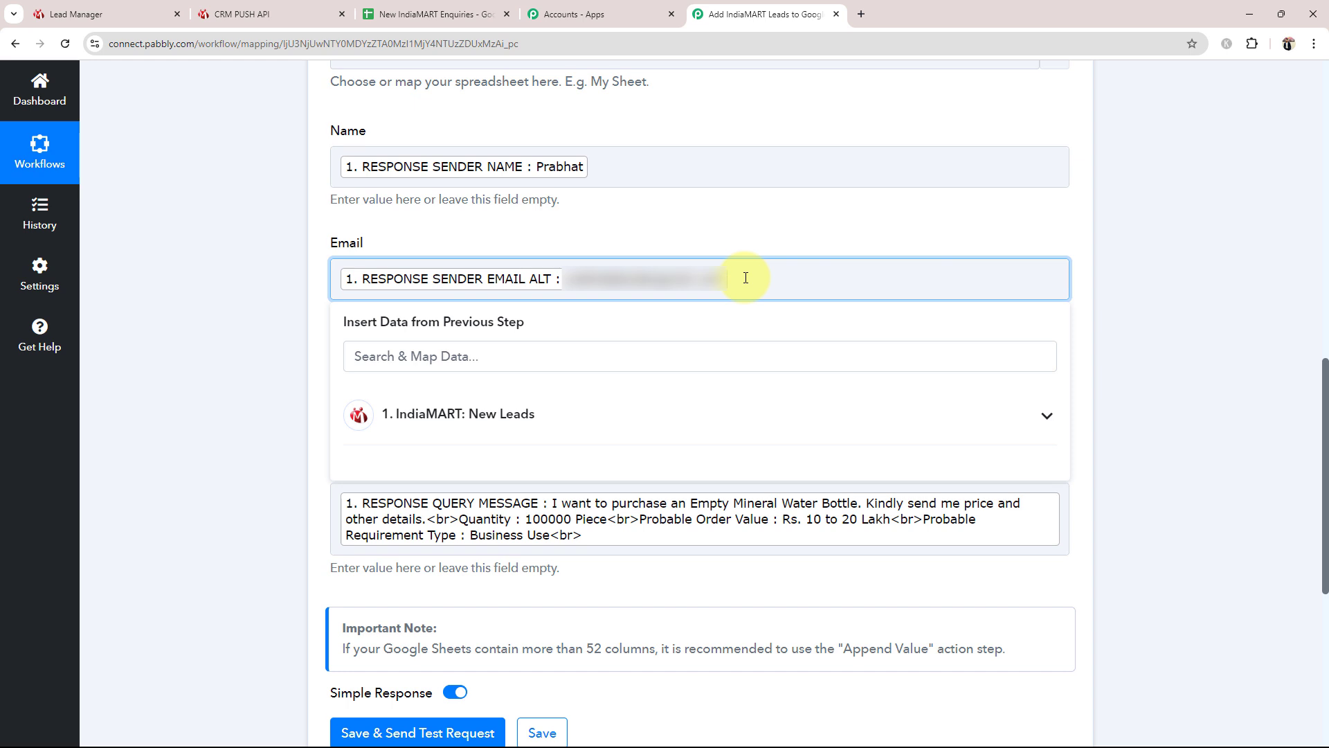
pyautogui.press('BackSpace')
pyautogui.click(511, 408)
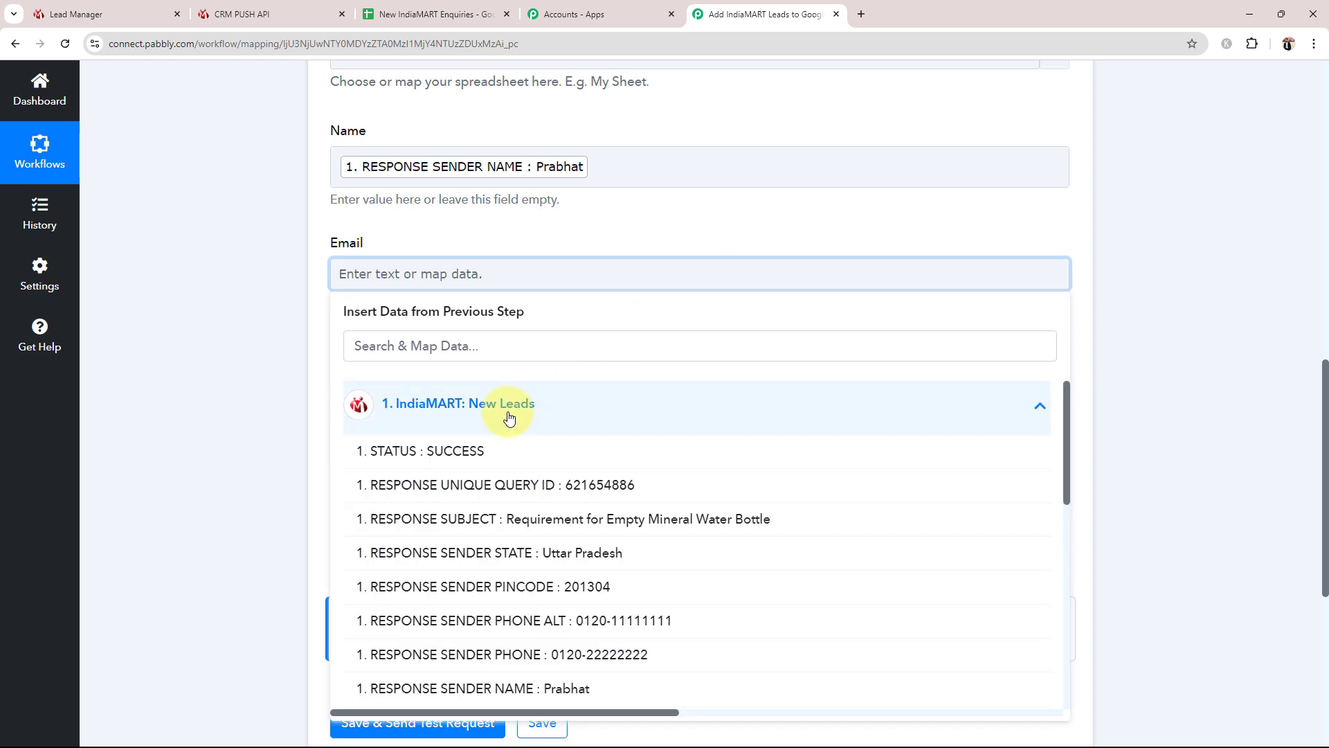
pyautogui.scroll(-2, 498, 554)
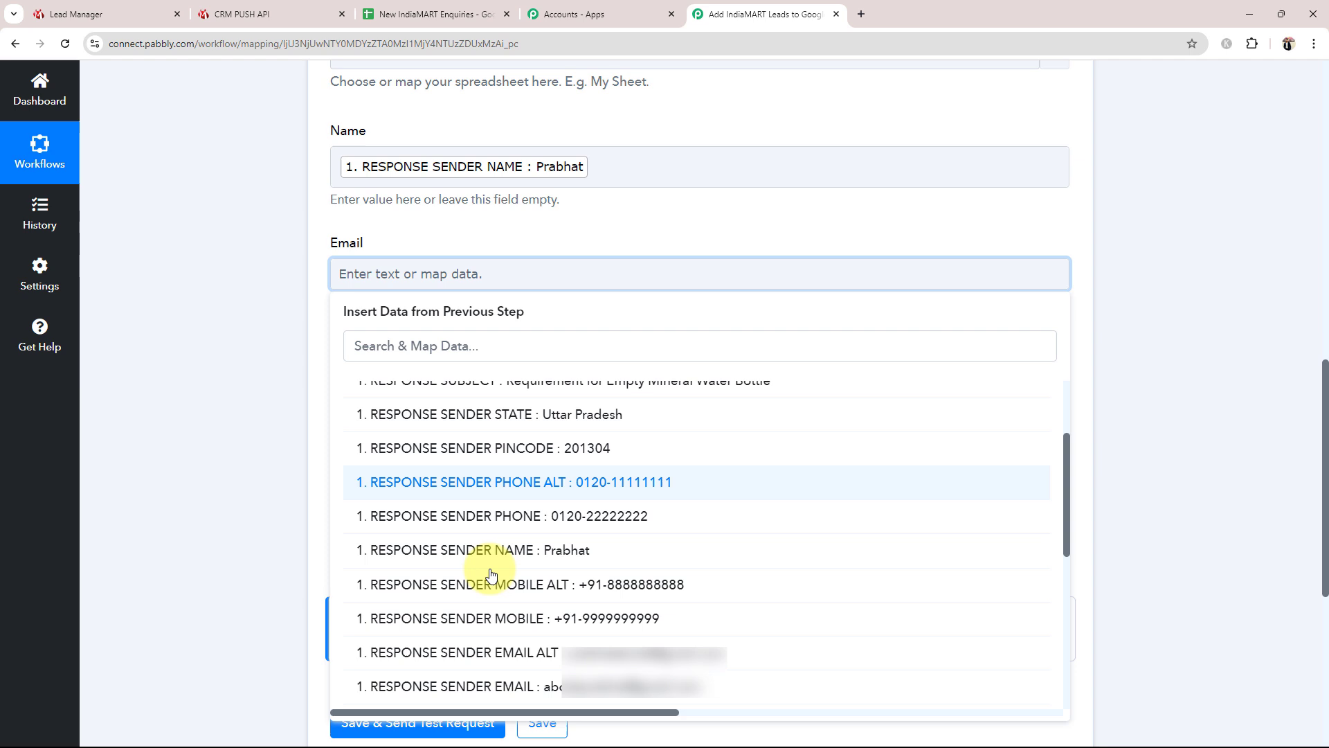
pyautogui.click(484, 688)
pyautogui.click(116, 376)
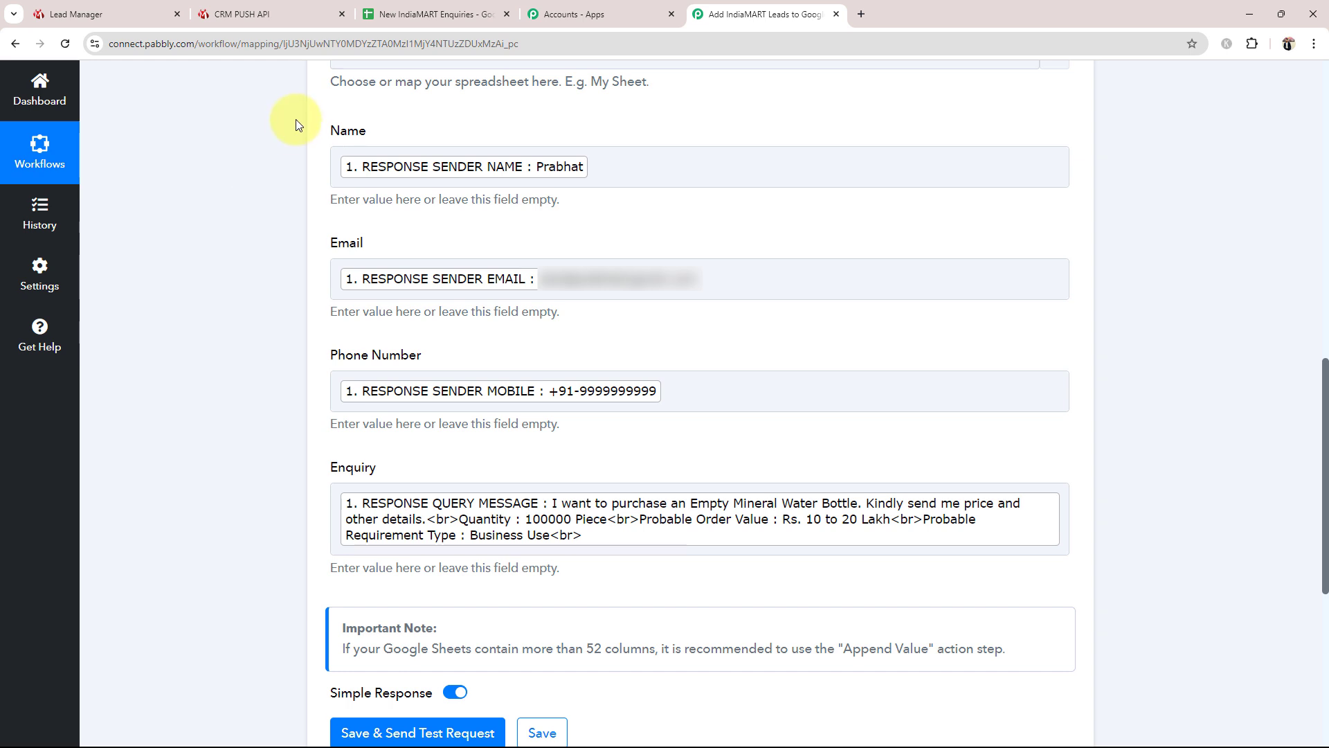
# - Switch to the New IndiaMART Enquiries spreadsheet, check the empty cells under Name and Email, and return to the Pabbly Connect workflow
pyautogui.scroll(1, 637, 365)
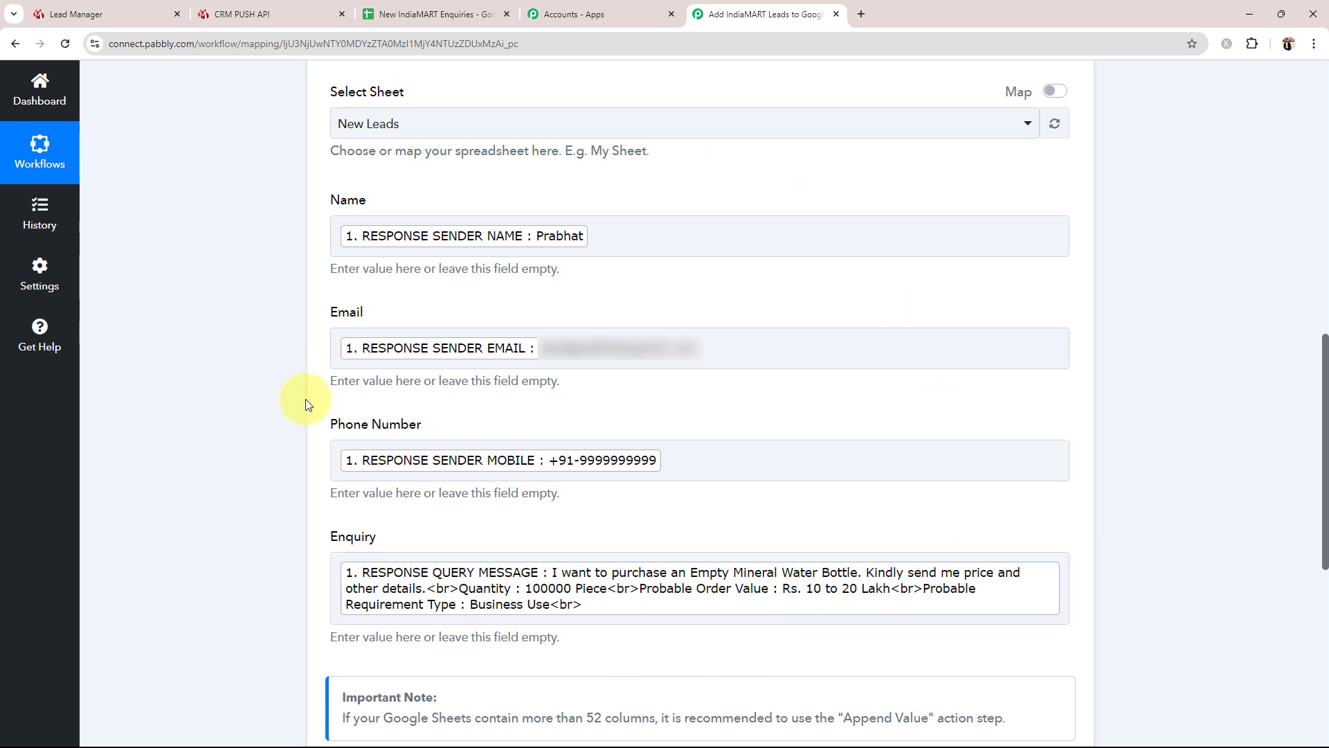
pyautogui.click(380, 7)
pyautogui.click(130, 244)
pyautogui.click(305, 253)
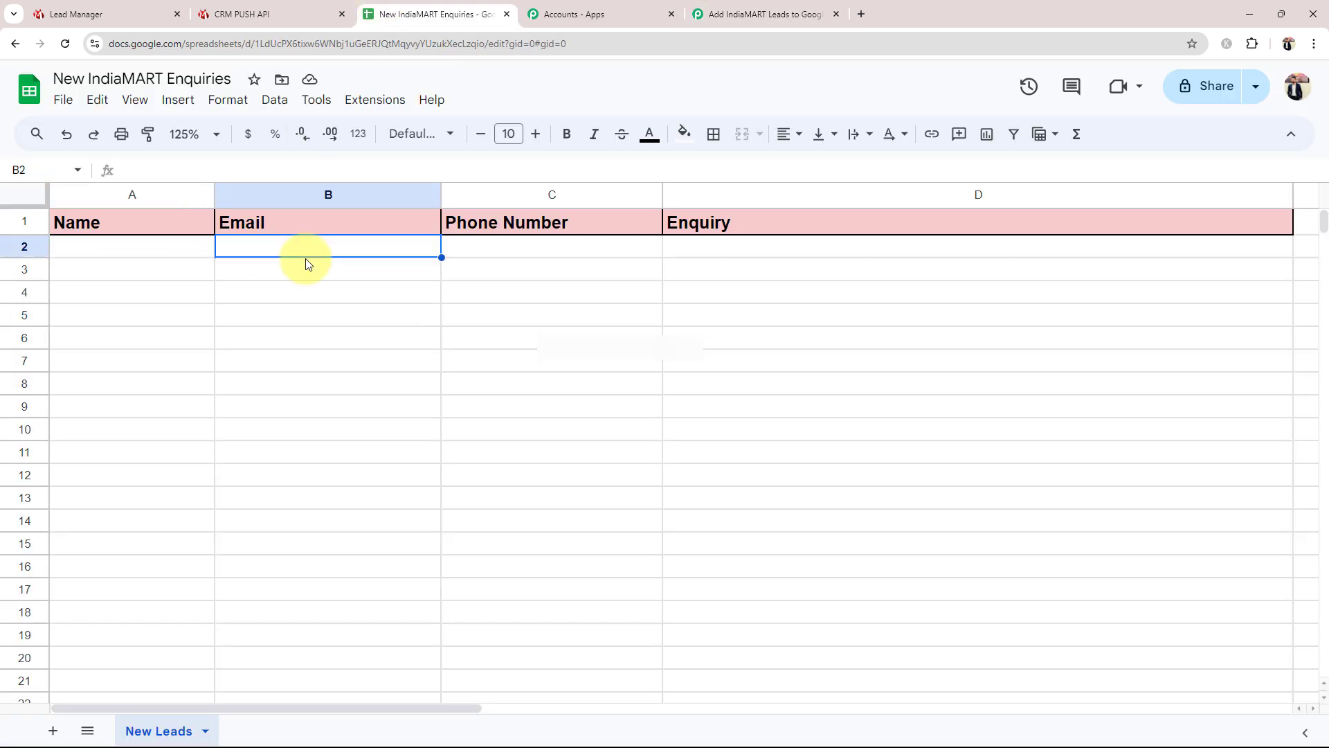
pyautogui.click(761, 14)
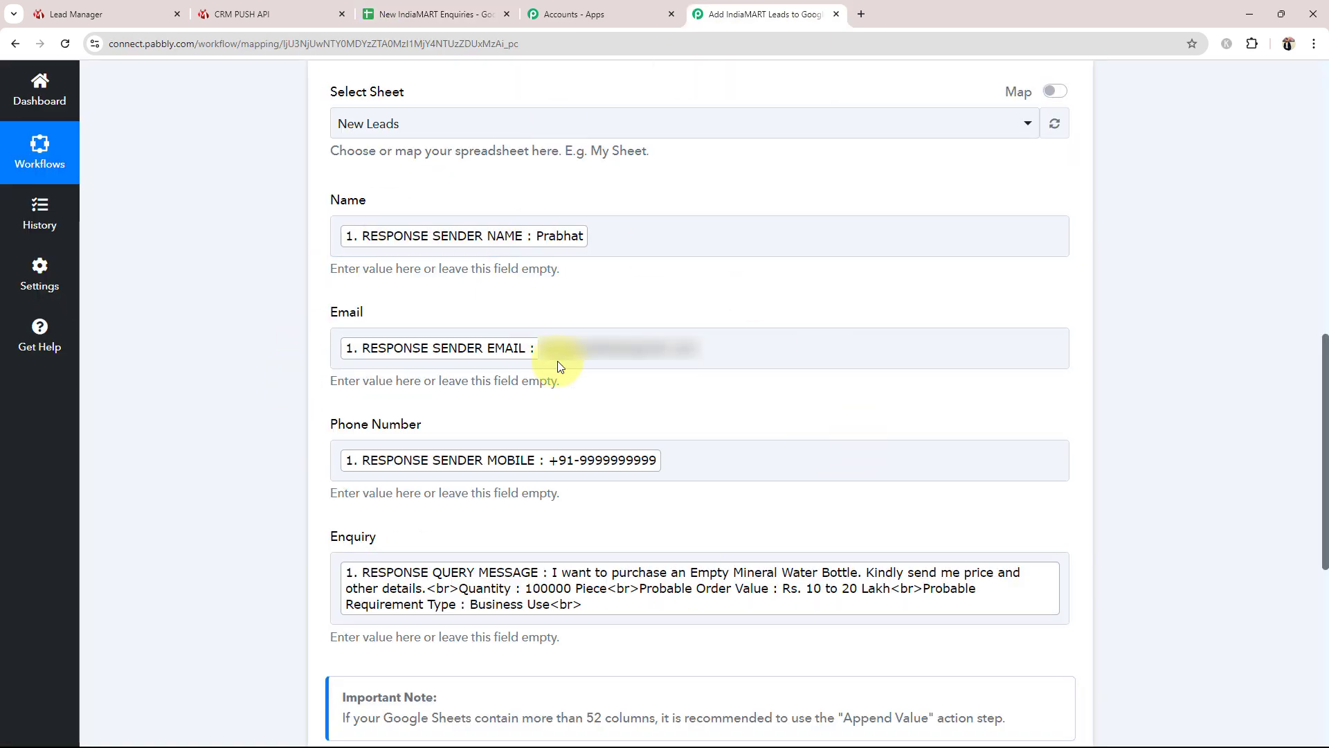
# - Try entering the sender's name as plain text after the mapped value in the Name field, and remove it again
pyautogui.click(661, 236)
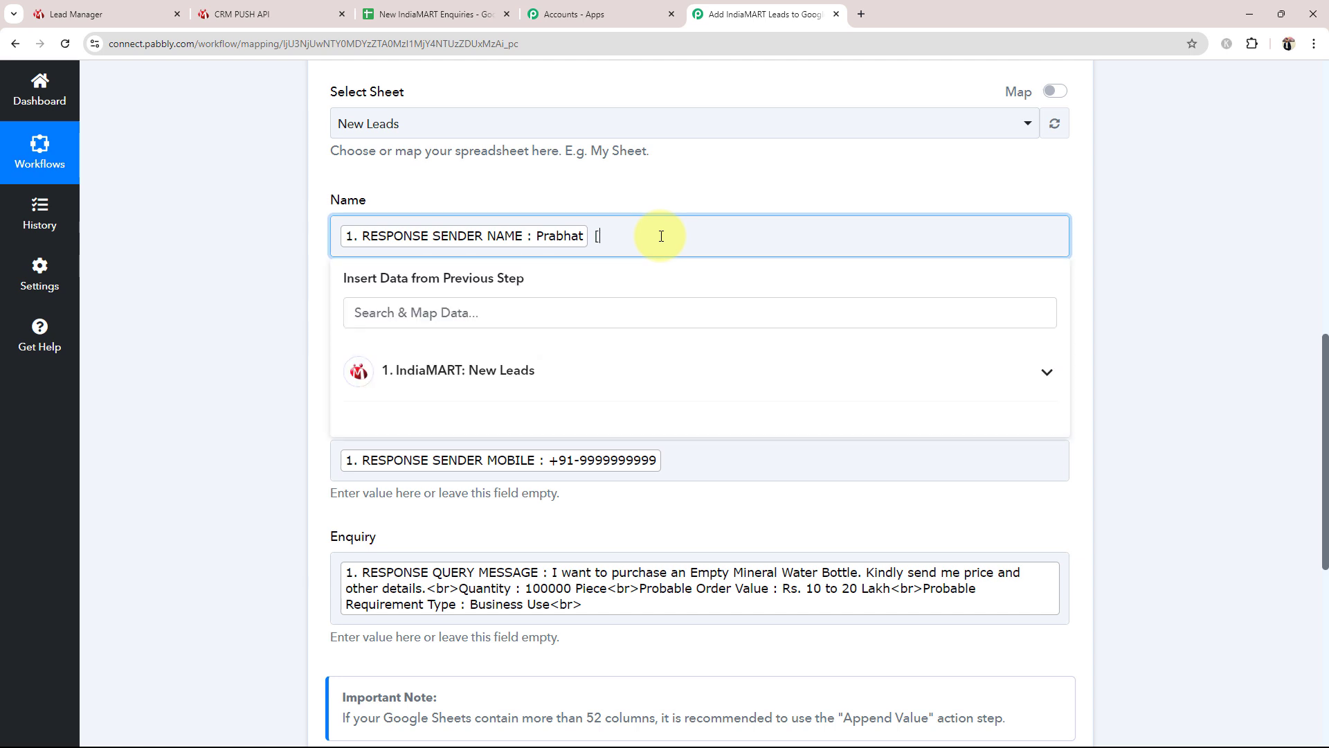
pyautogui.write('Prabhat')
pyautogui.press('BackSpace')
pyautogui.press('BackSpace')
pyautogui.press('BackSpace')
pyautogui.press('BackSpace')
pyautogui.press('BackSpace')
pyautogui.press('BackSpace')
pyautogui.click(223, 343)
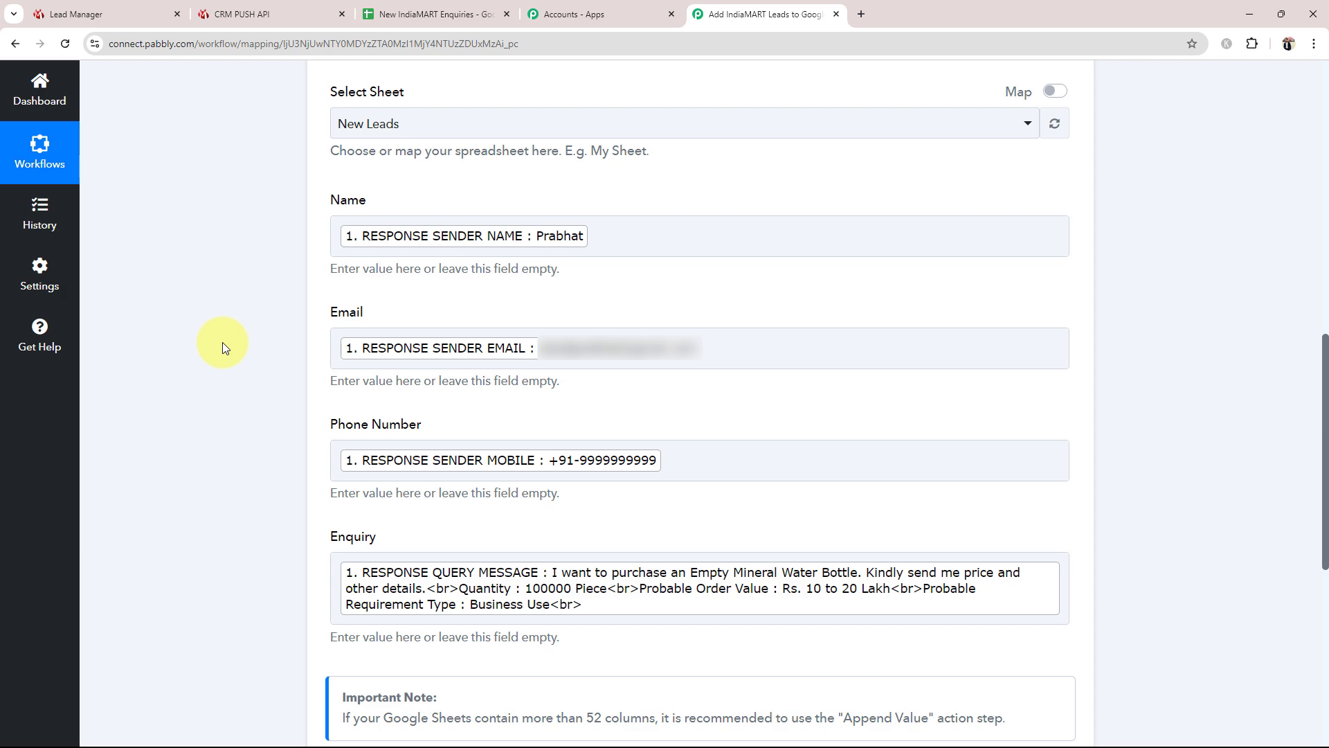
# - Save the Google Sheets action with a test request and examine the updated range in the received response
pyautogui.scroll(-6, 318, 478)
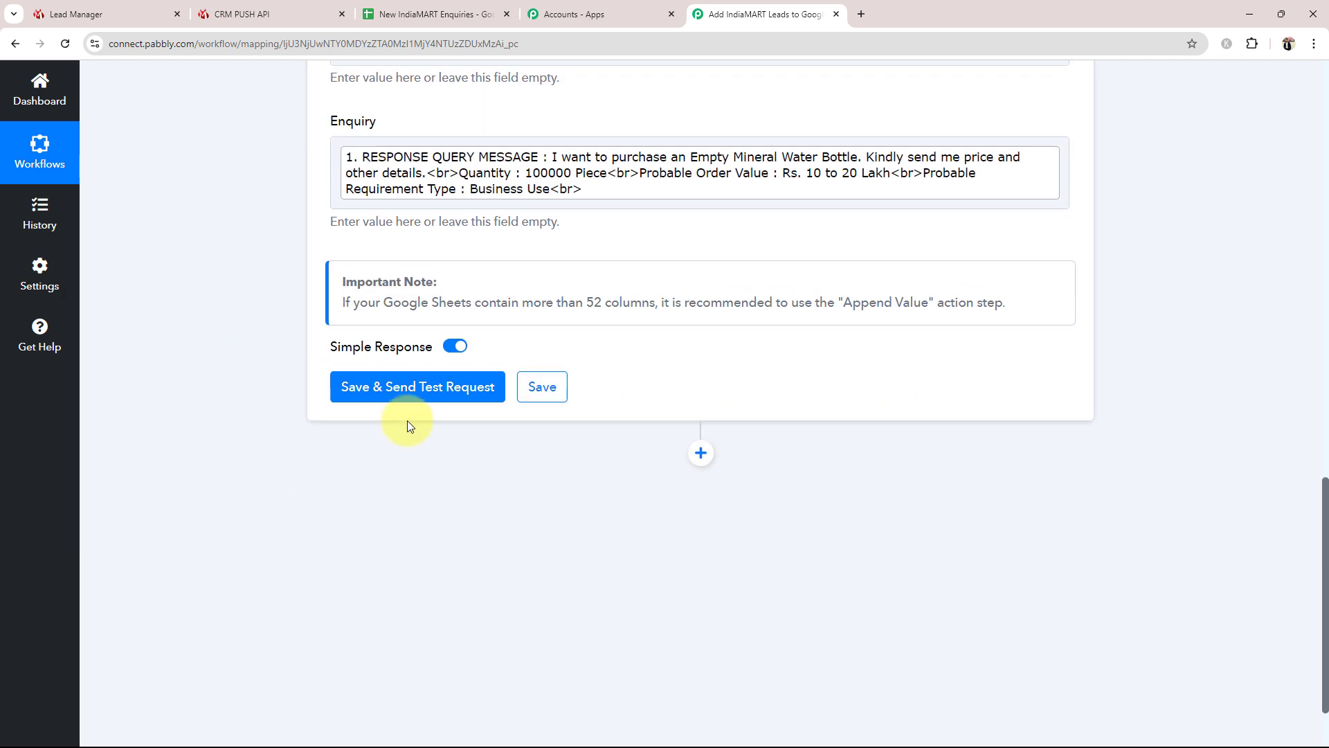
pyautogui.click(368, 401)
pyautogui.scroll(5, 263, 495)
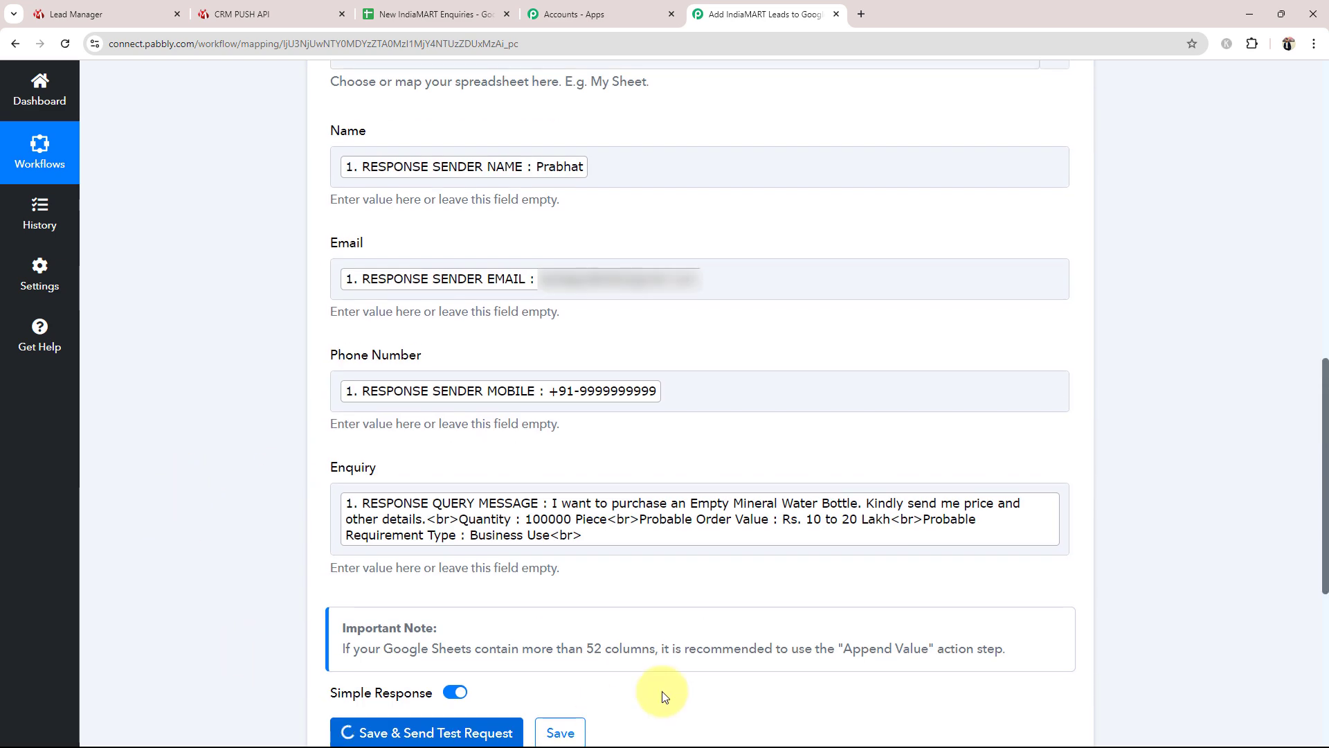
pyautogui.scroll(-1, 168, 569)
pyautogui.scroll(-7, 169, 568)
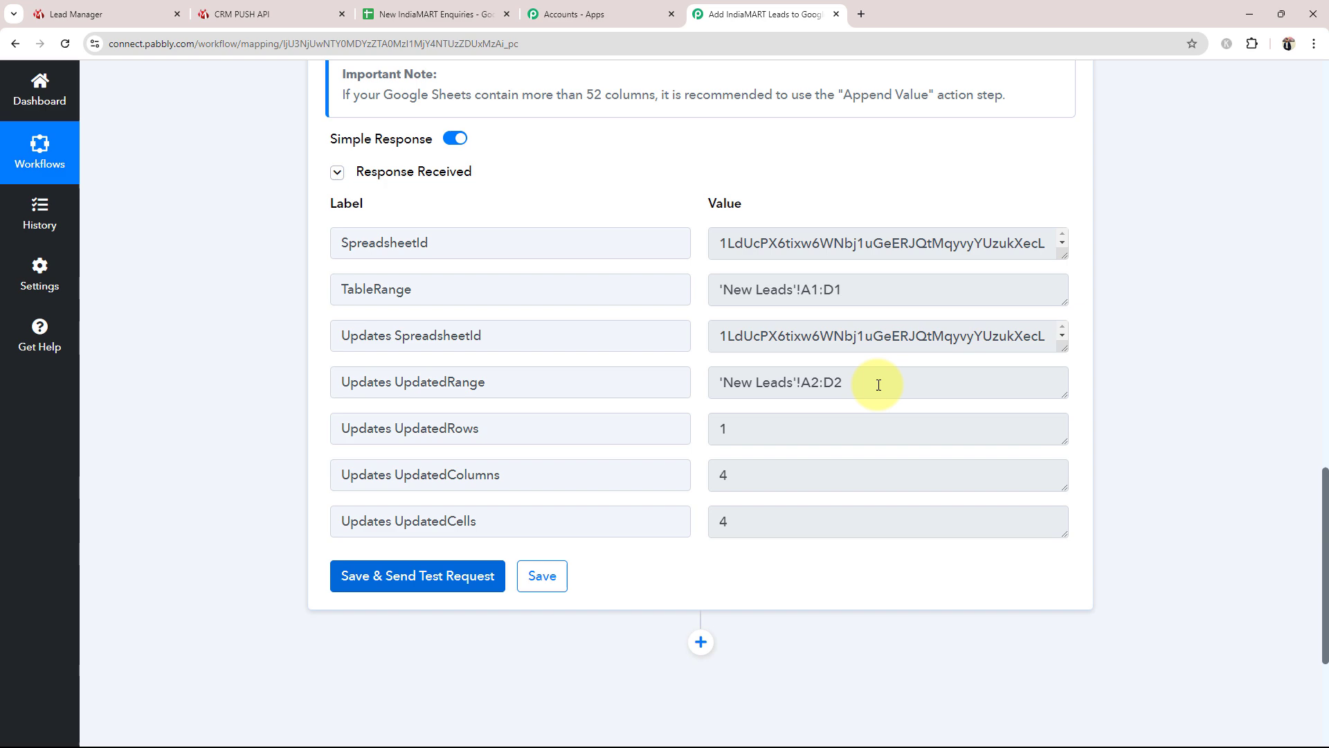
pyautogui.tripleClick(878, 384)
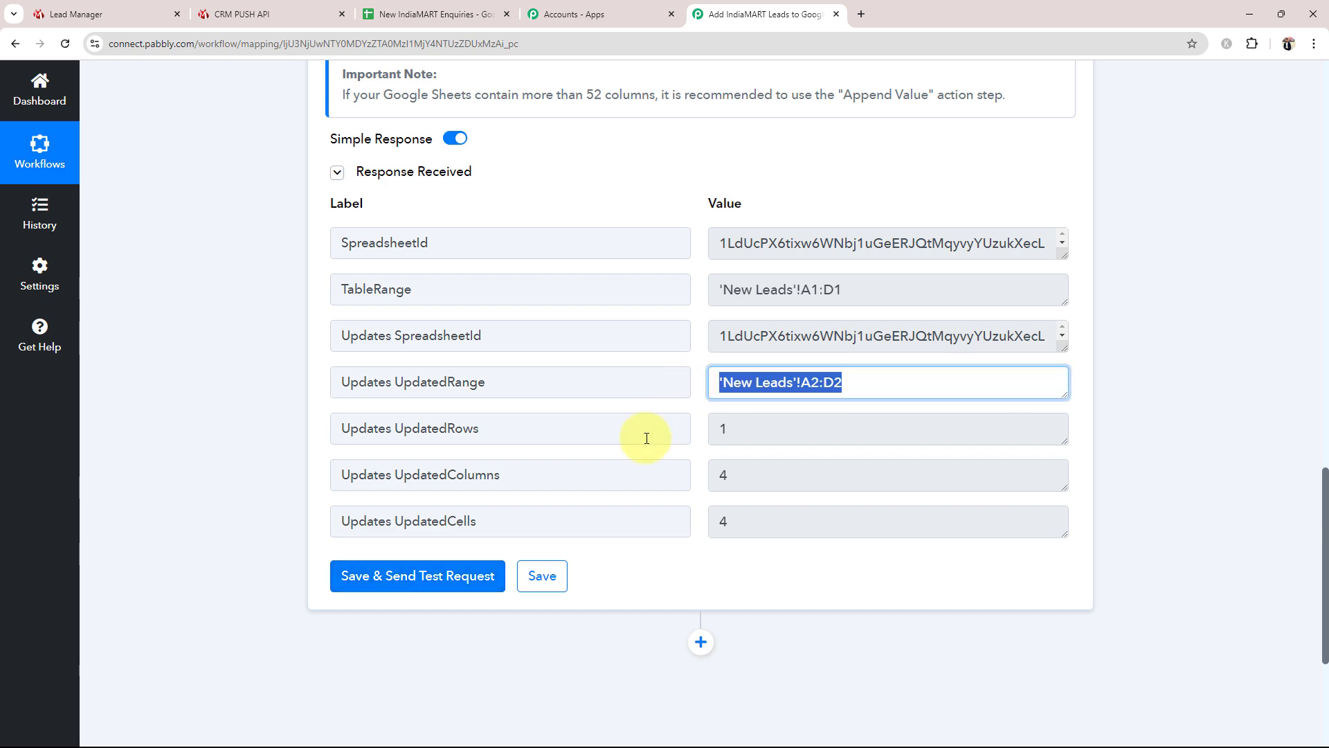
# - Switch to the New IndiaMART Enquiries spreadsheet and check the name, email, phone number and enquiry in row 2
pyautogui.scroll(8, 579, 471)
pyautogui.scroll(1, 207, 483)
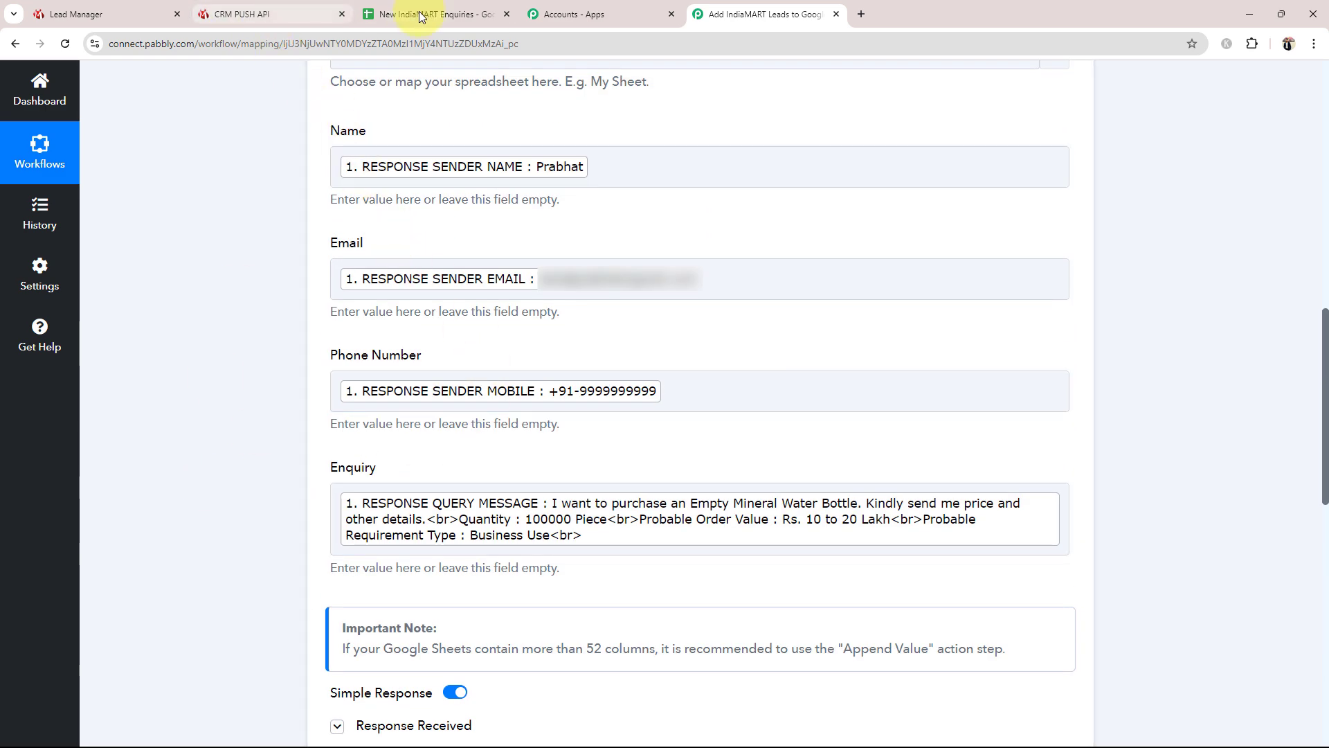
pyautogui.click(370, 9)
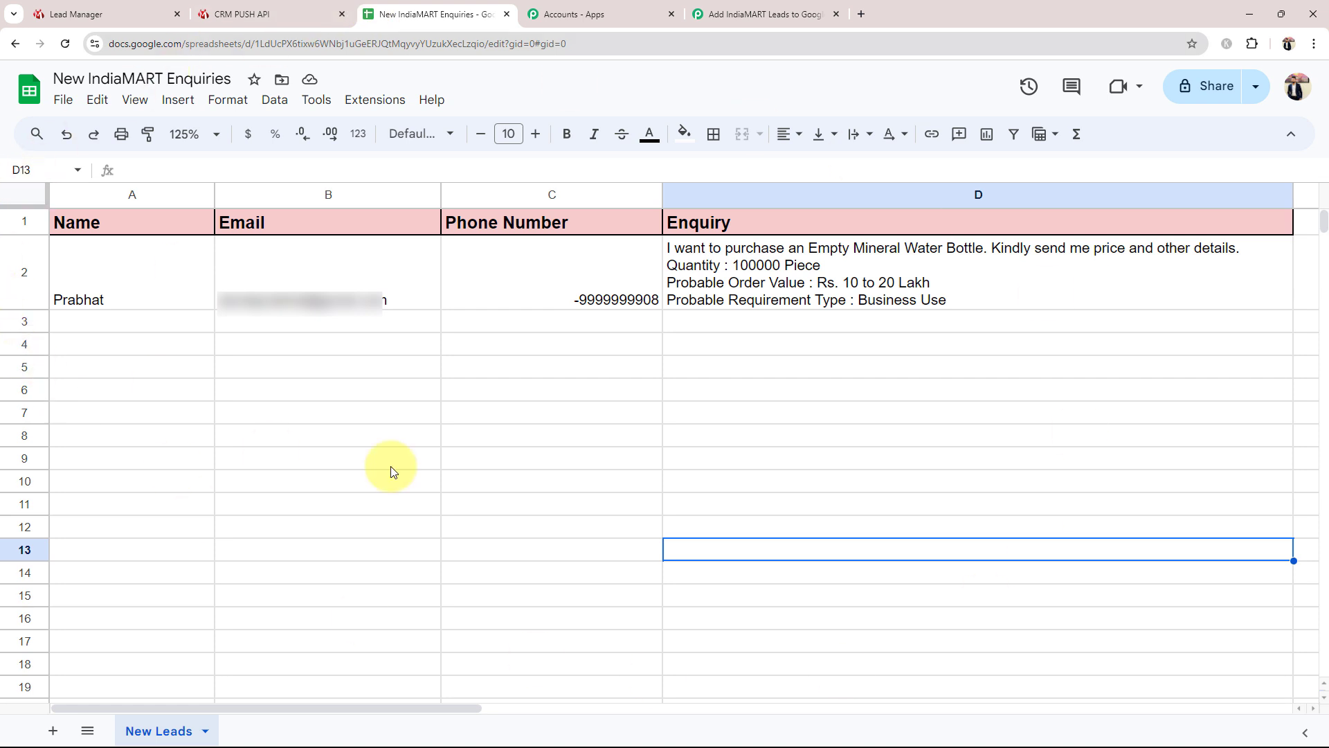
pyautogui.click(711, 431)
pyautogui.click(86, 286)
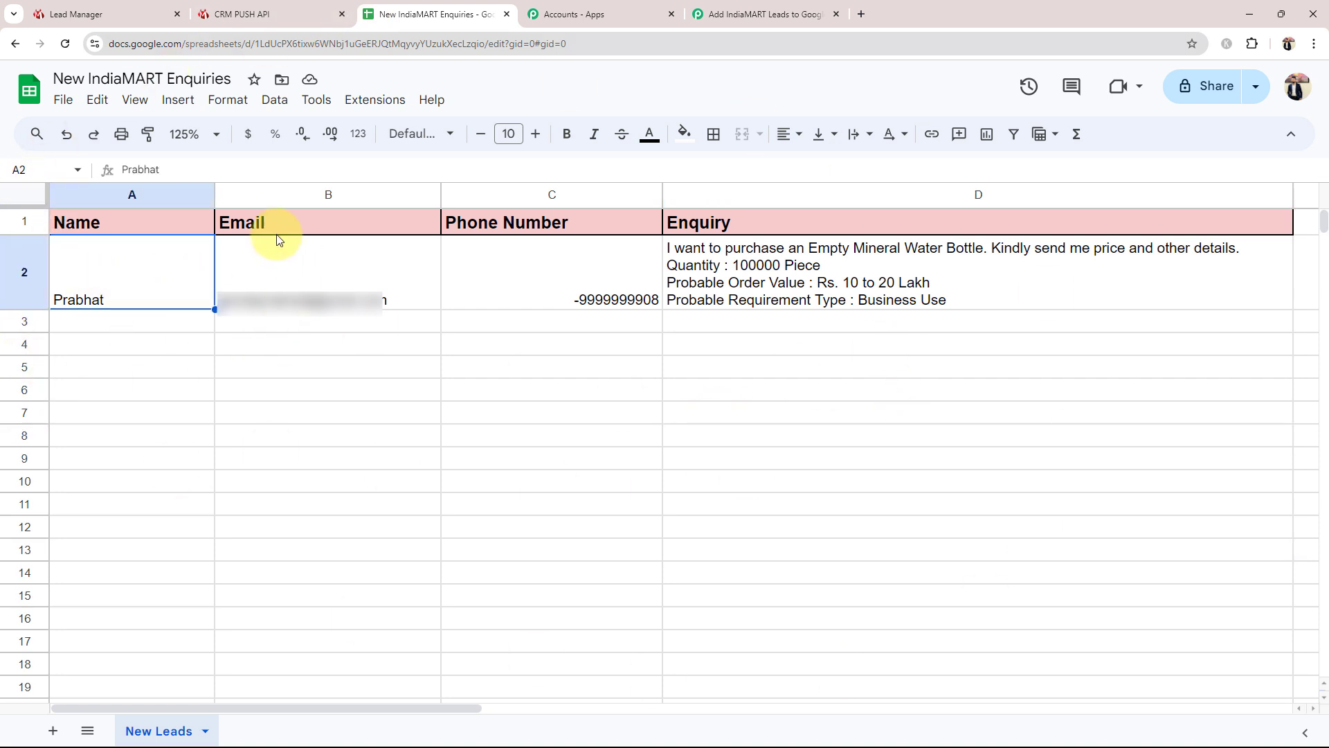
pyautogui.click(279, 287)
pyautogui.click(641, 291)
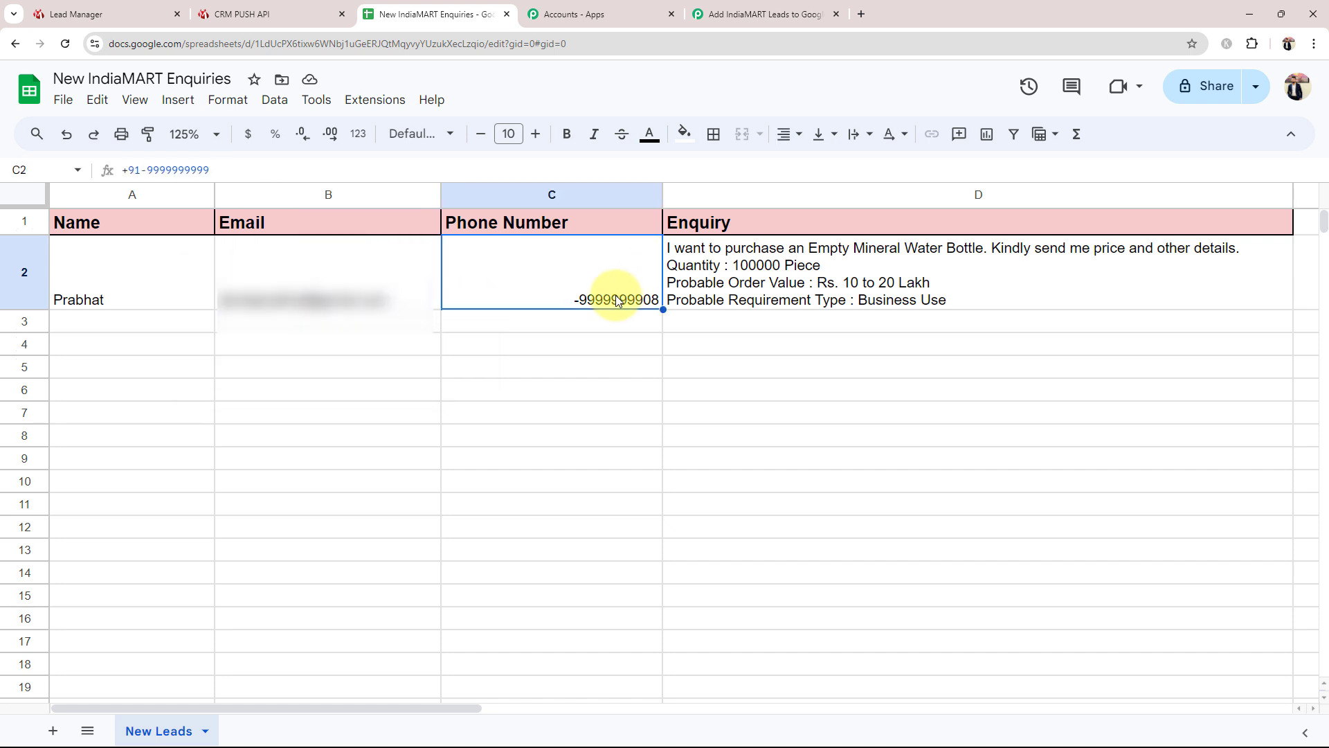
pyautogui.click(769, 267)
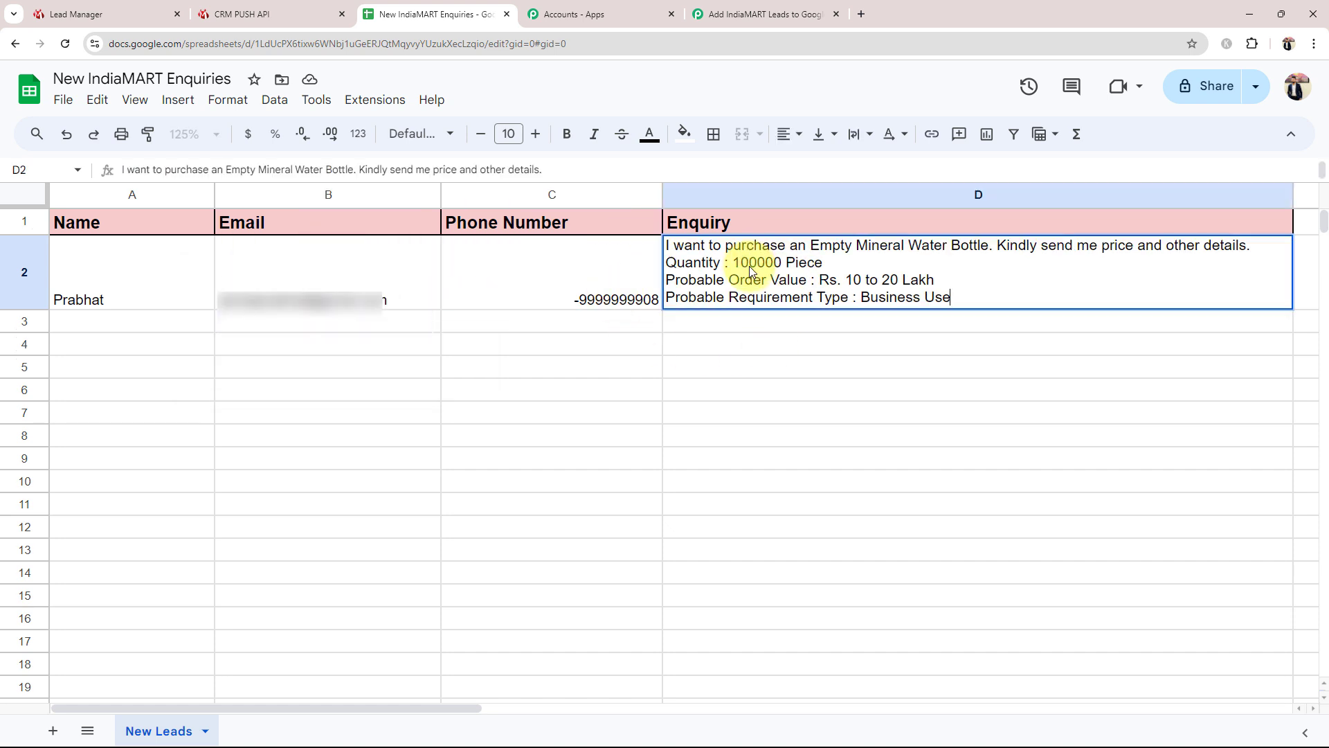
pyautogui.click(811, 432)
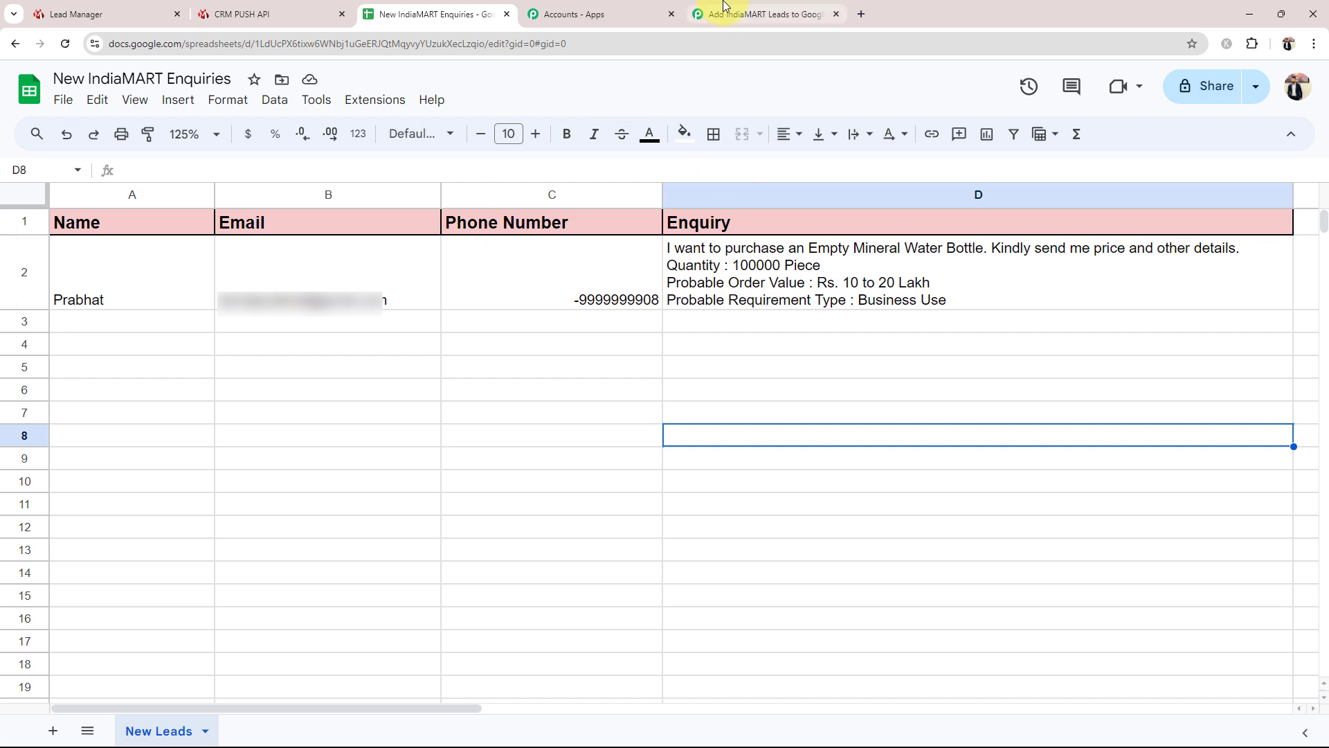
# - Review the trigger and action overview in the Pabbly Connect workflow, glancing once more at the New IndiaMART Enquiries spreadsheet
pyautogui.click(707, 14)
pyautogui.scroll(15, 189, 521)
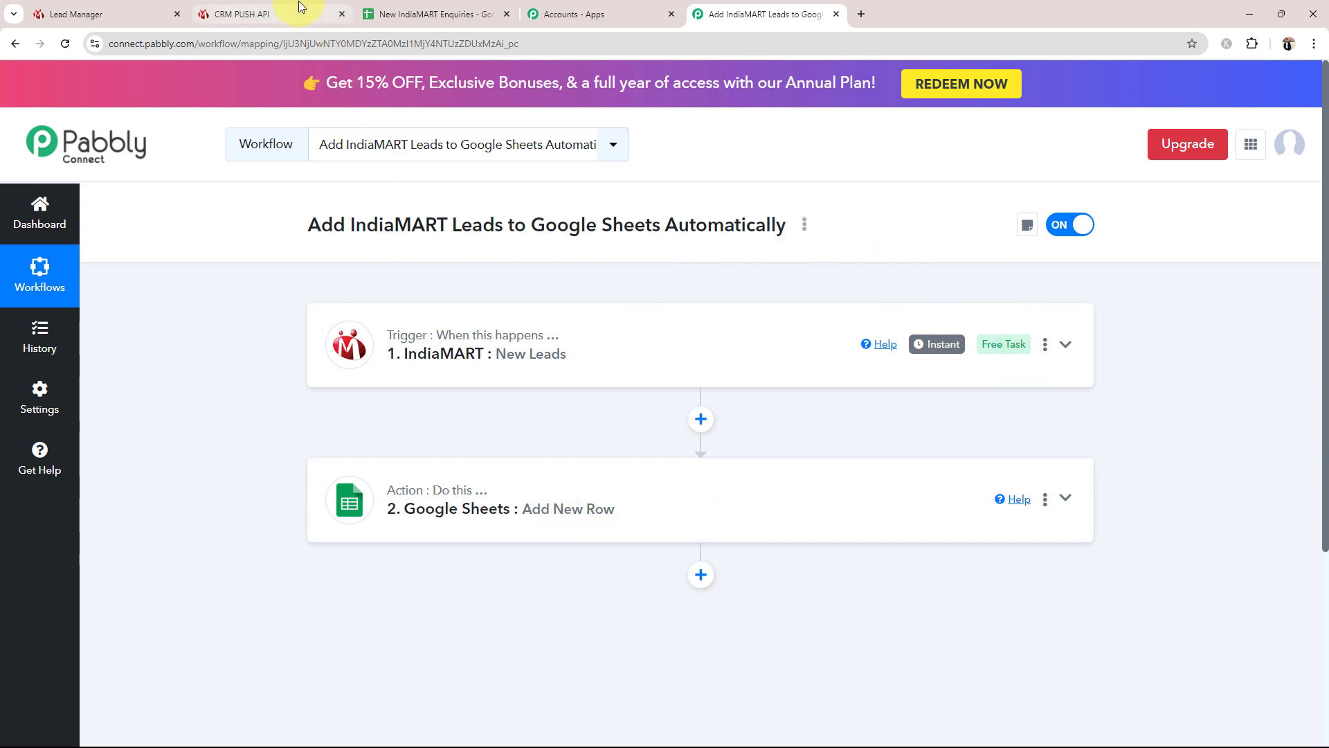
pyautogui.click(410, 10)
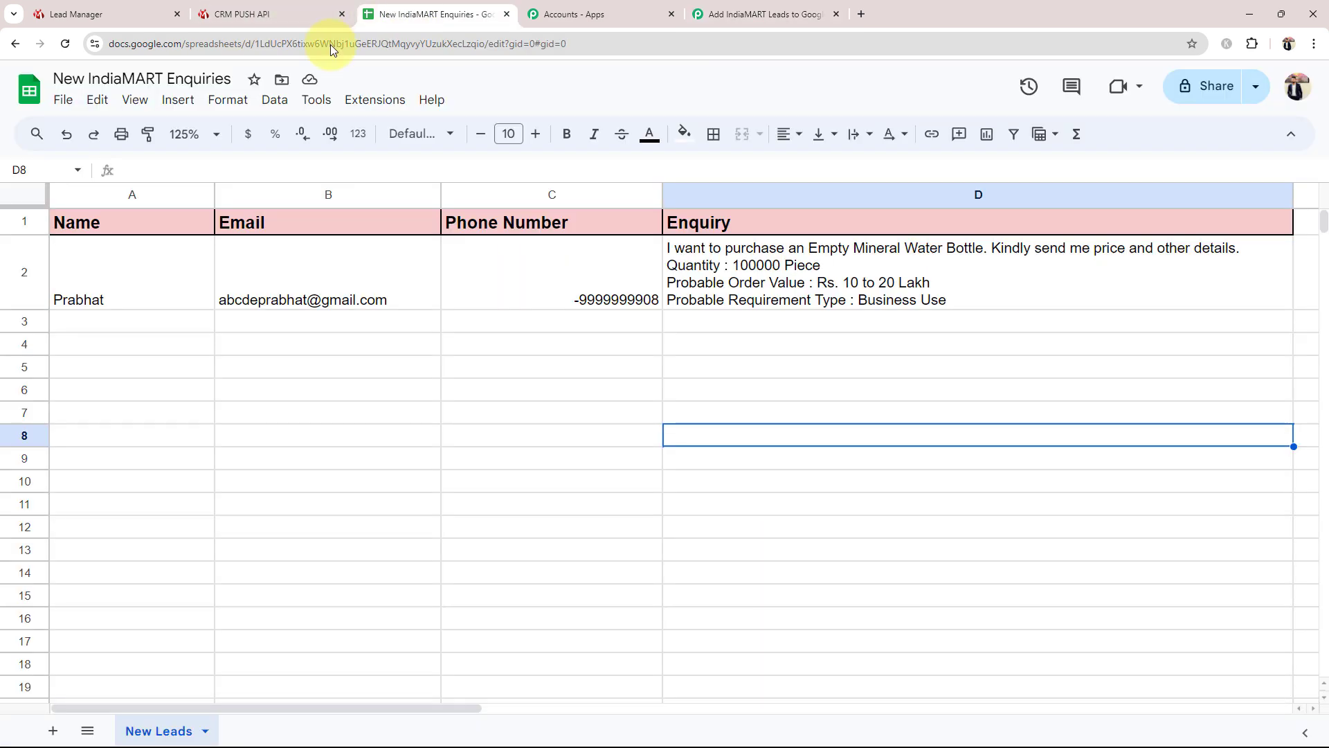
pyautogui.click(720, 14)
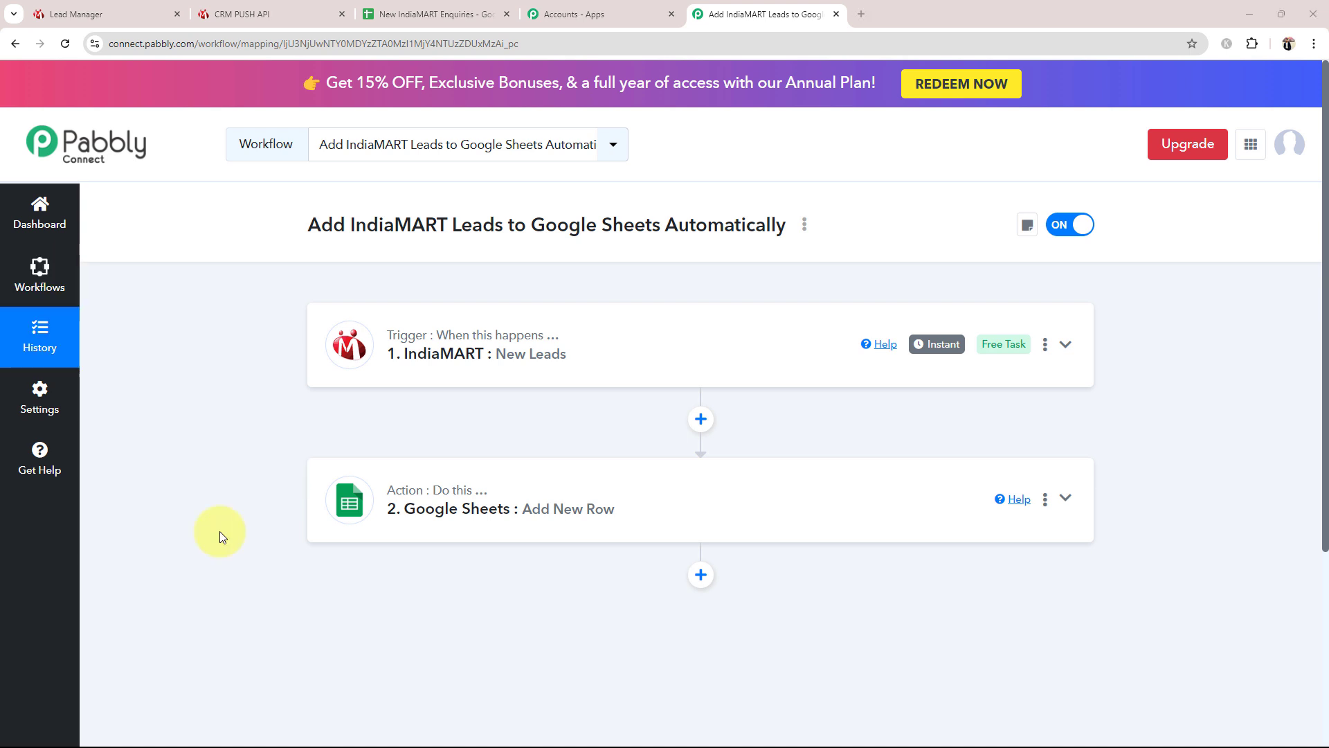